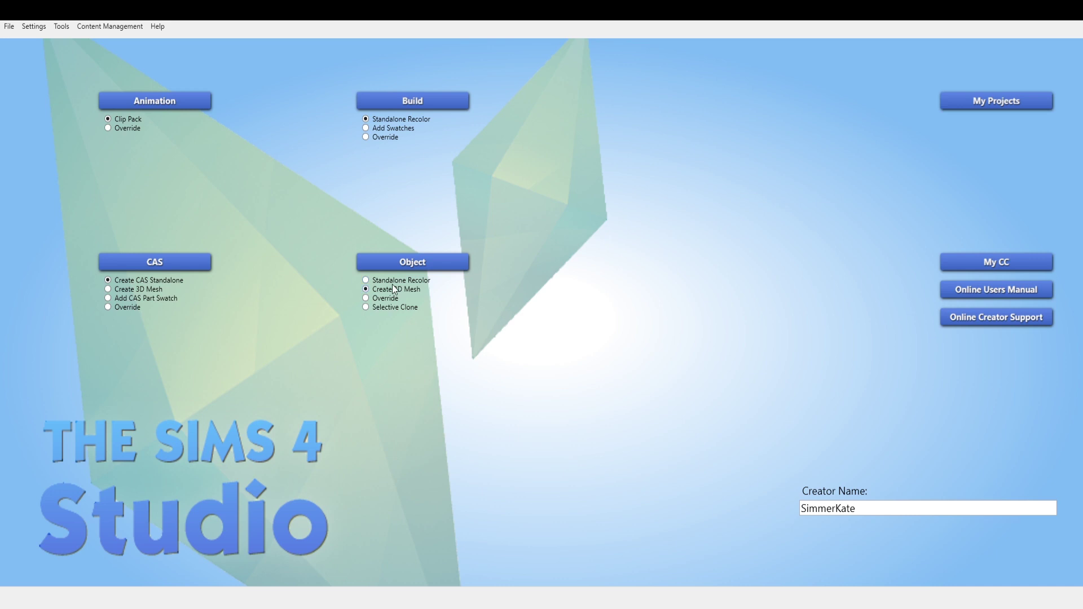
# Open the object clone catalog and put the cursor in its Search box
pyautogui.click(421, 266)
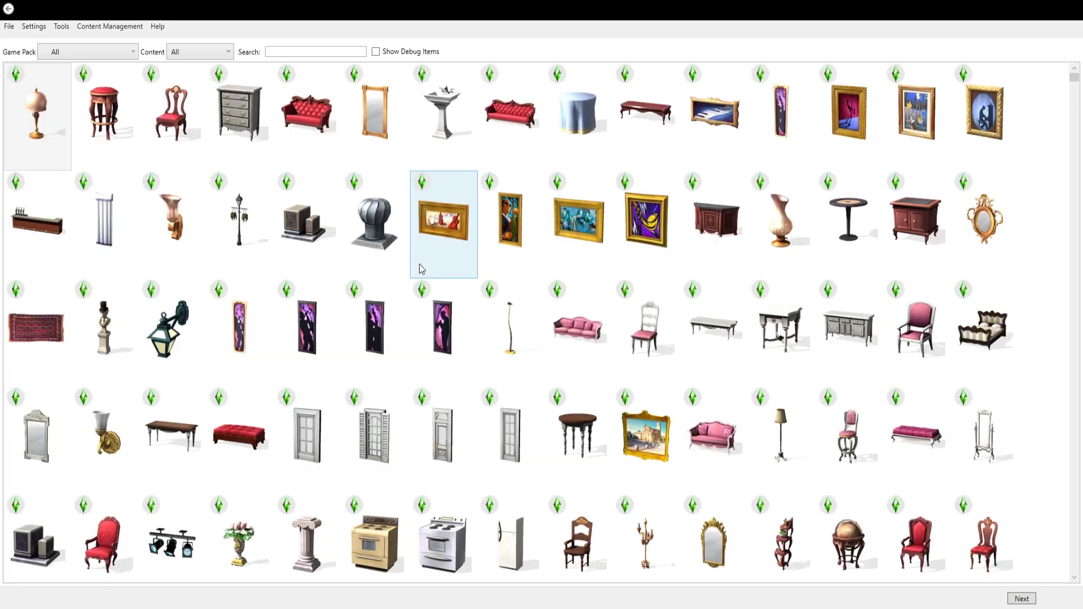
pyautogui.click(291, 49)
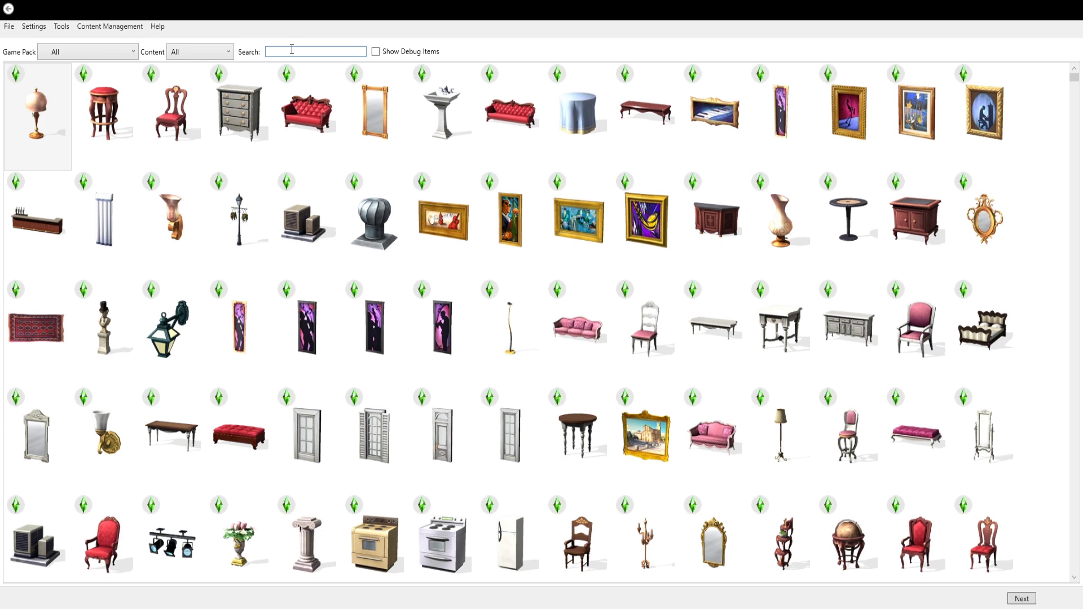
# Search FRUIT, choose the Bowl of Fruit and create a new package cloned from it
pyautogui.write('RUIT')
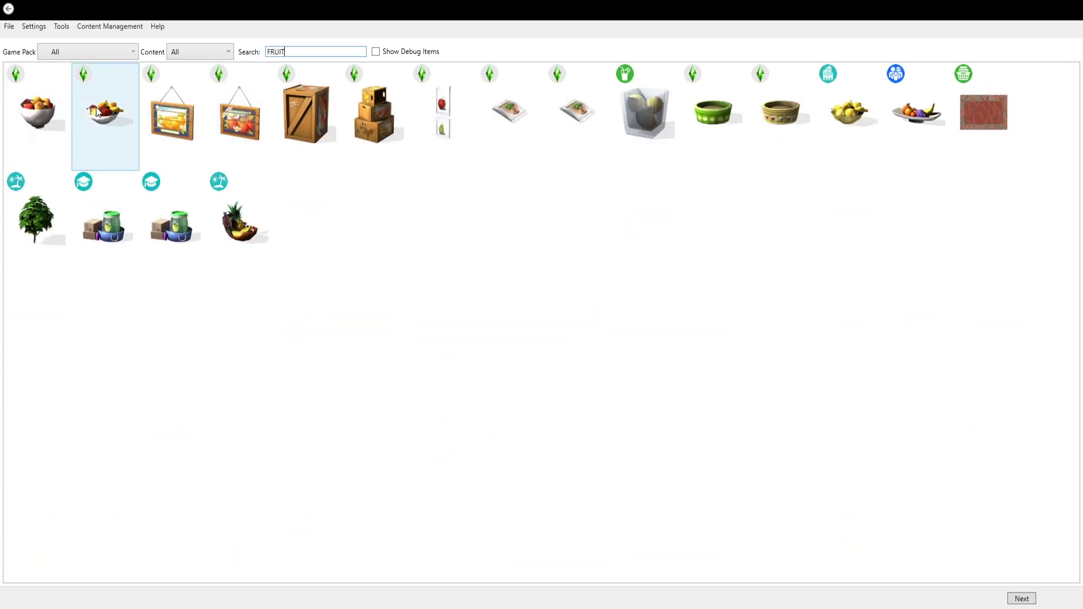
pyautogui.click(115, 152)
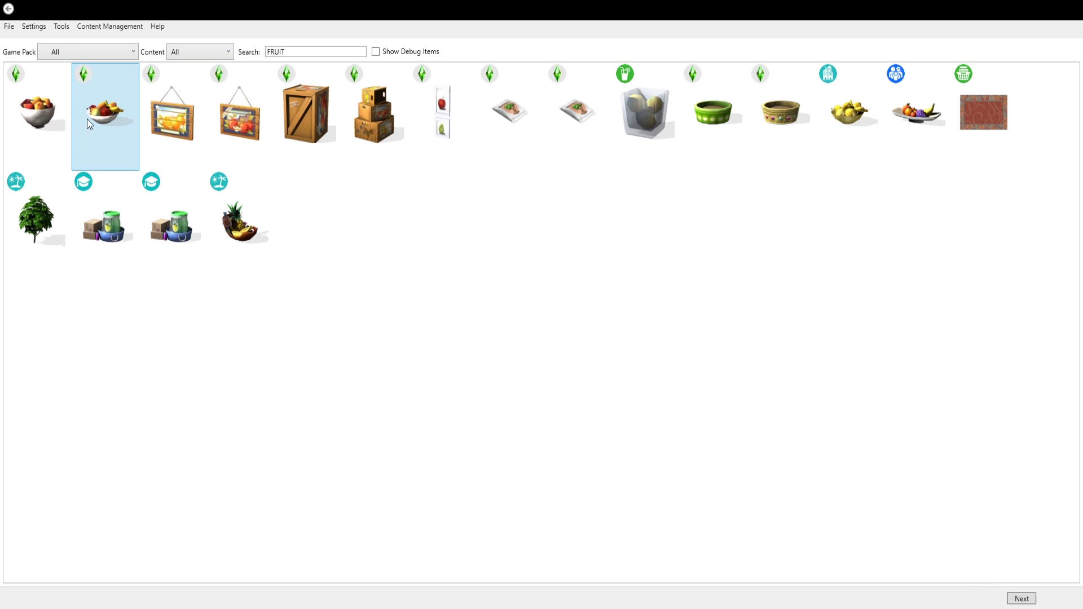
pyautogui.click(1015, 600)
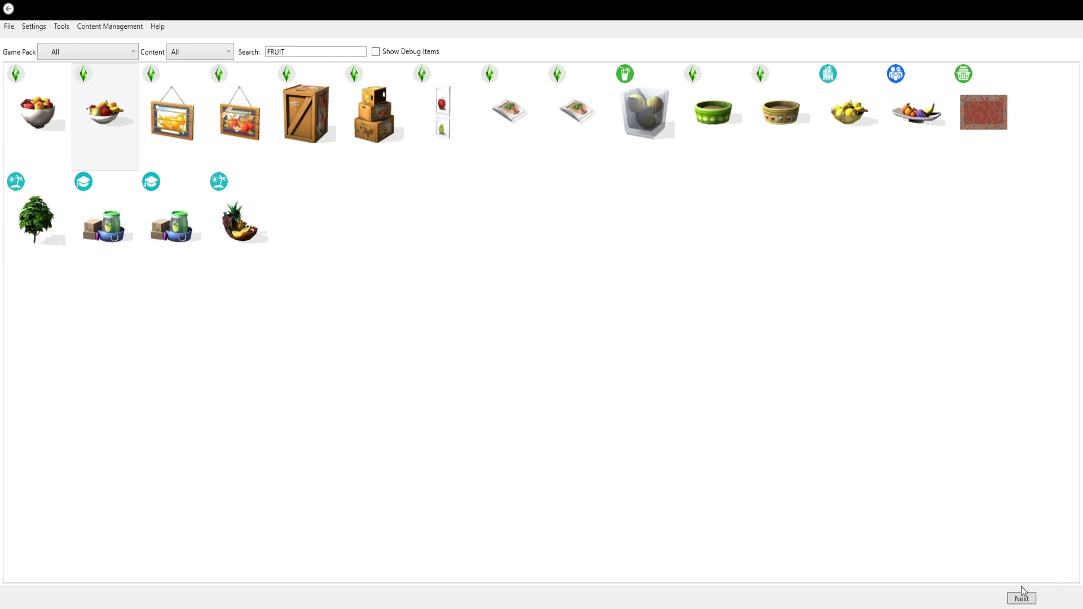
pyautogui.click(206, 267)
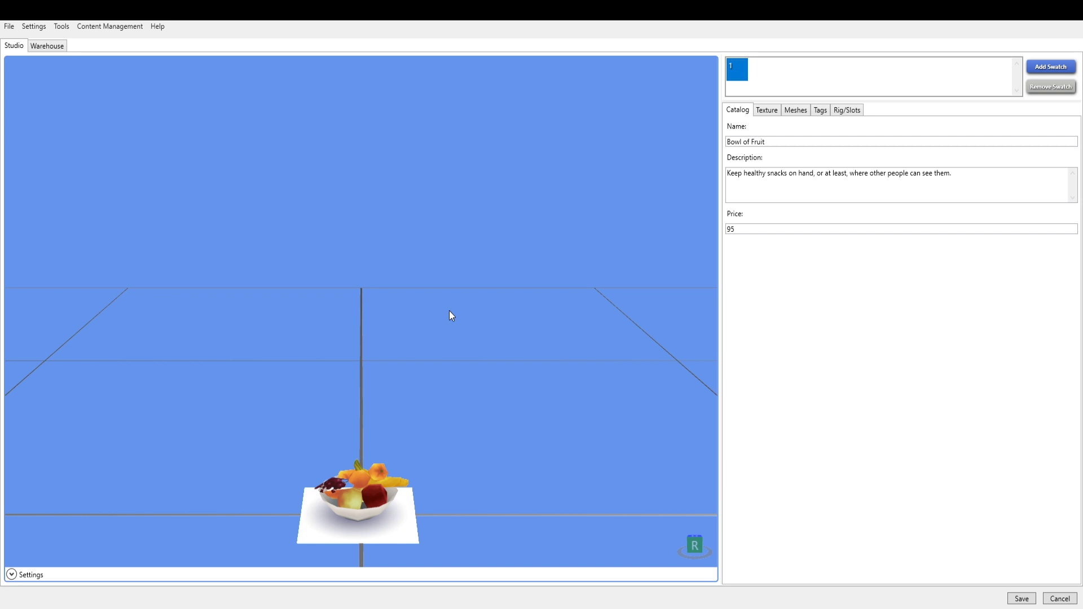
# Show the Meshes options for the cloned fruit bowl
pyautogui.click(796, 109)
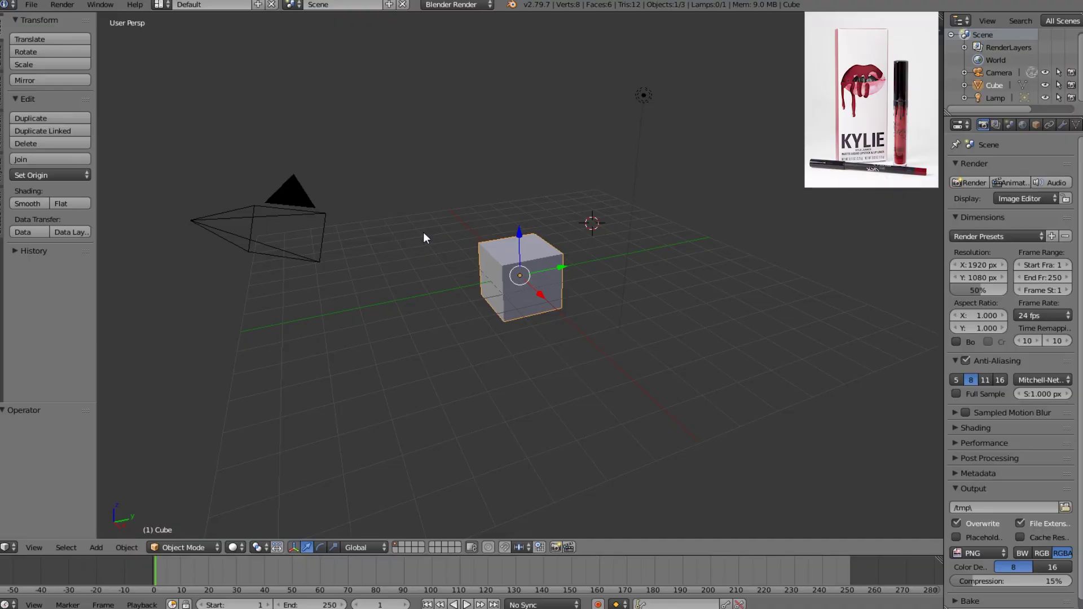
# Thin the cube to 0.333 along X and narrow it along Y
pyautogui.scroll(5, 450, 281)
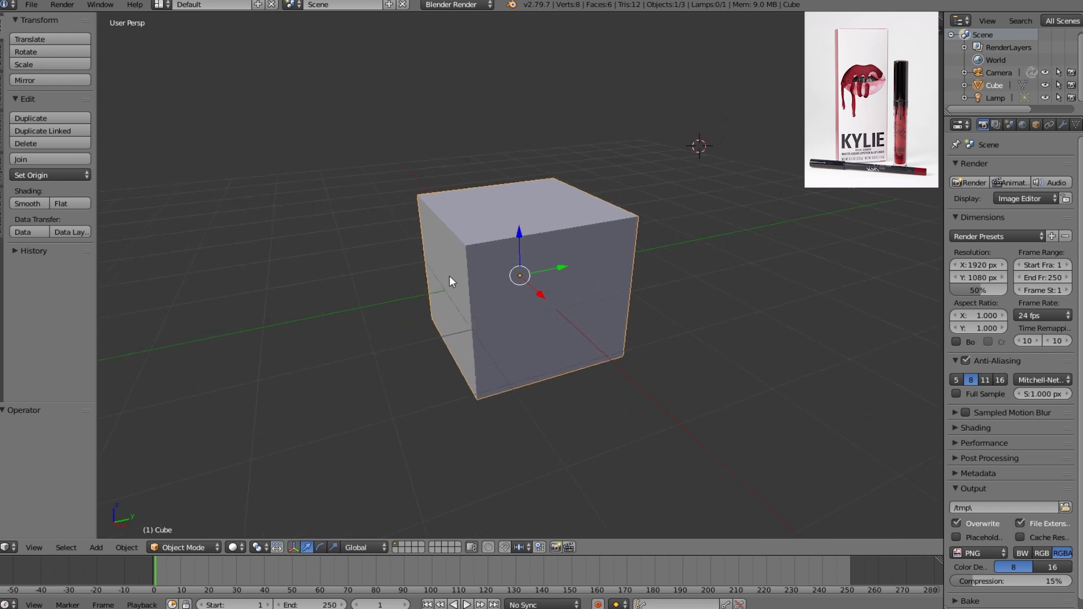
pyautogui.moveTo(446, 280); pyautogui.dragTo(529, 269, button='middle')
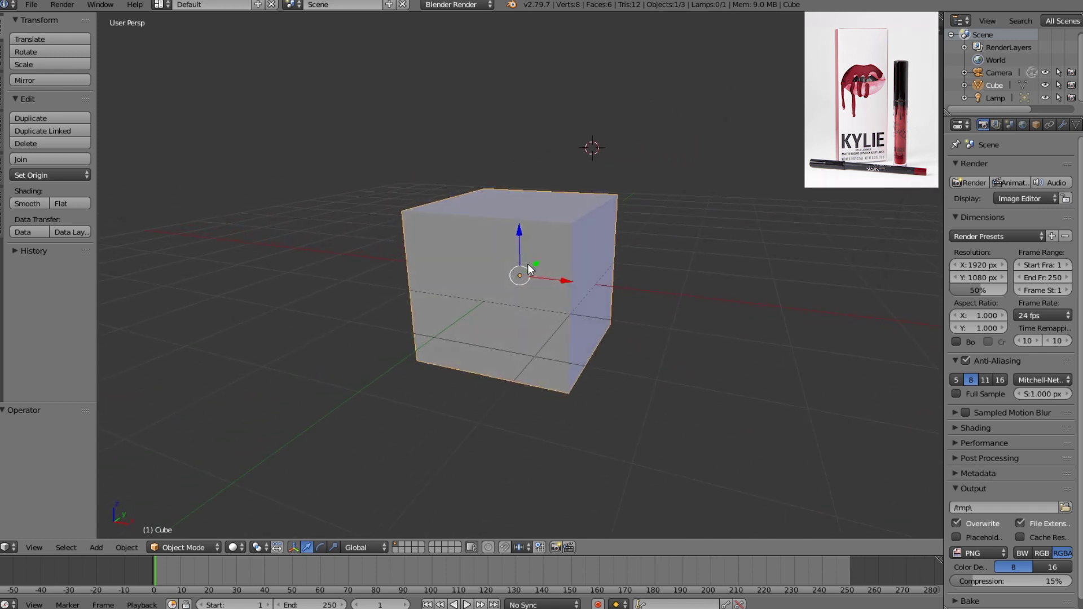
pyautogui.press('s')
pyautogui.press('x')
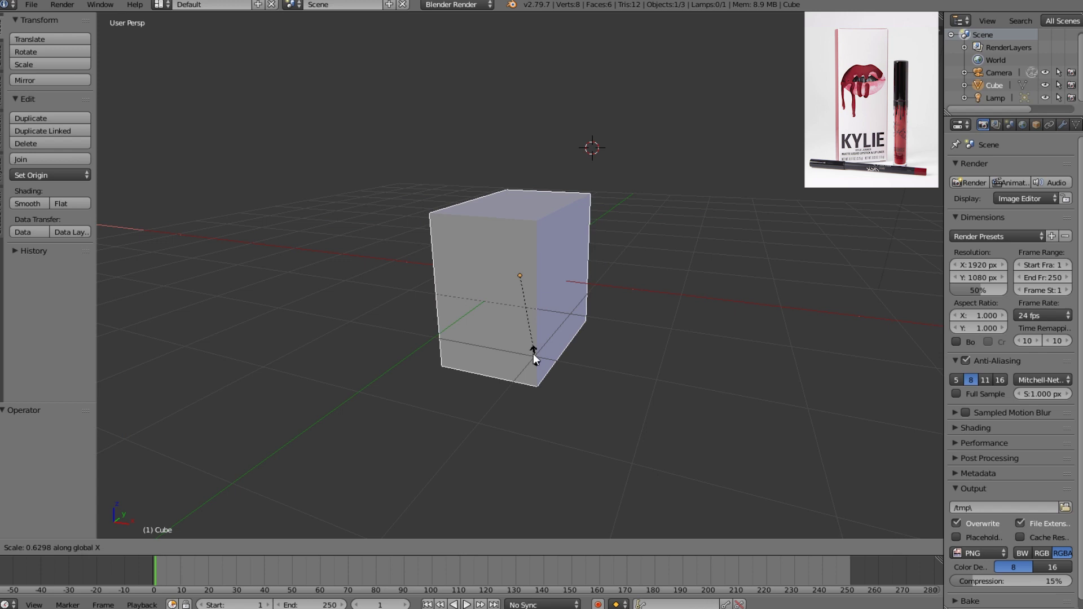
pyautogui.click(494, 310)
pyautogui.moveTo(569, 327); pyautogui.dragTo(482, 323, button='middle')
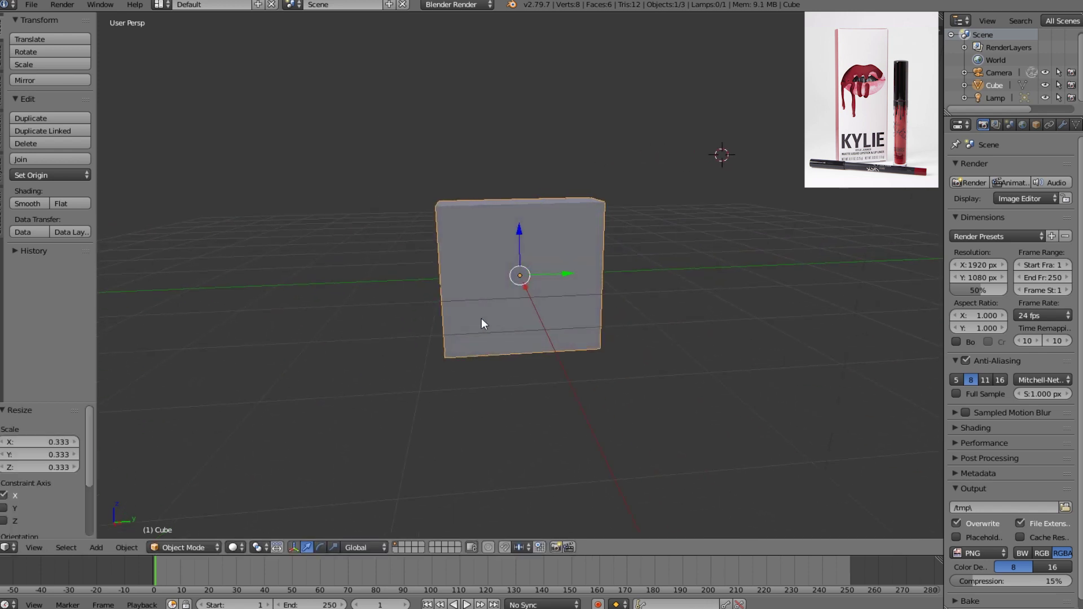
pyautogui.press('s')
pyautogui.press('y')
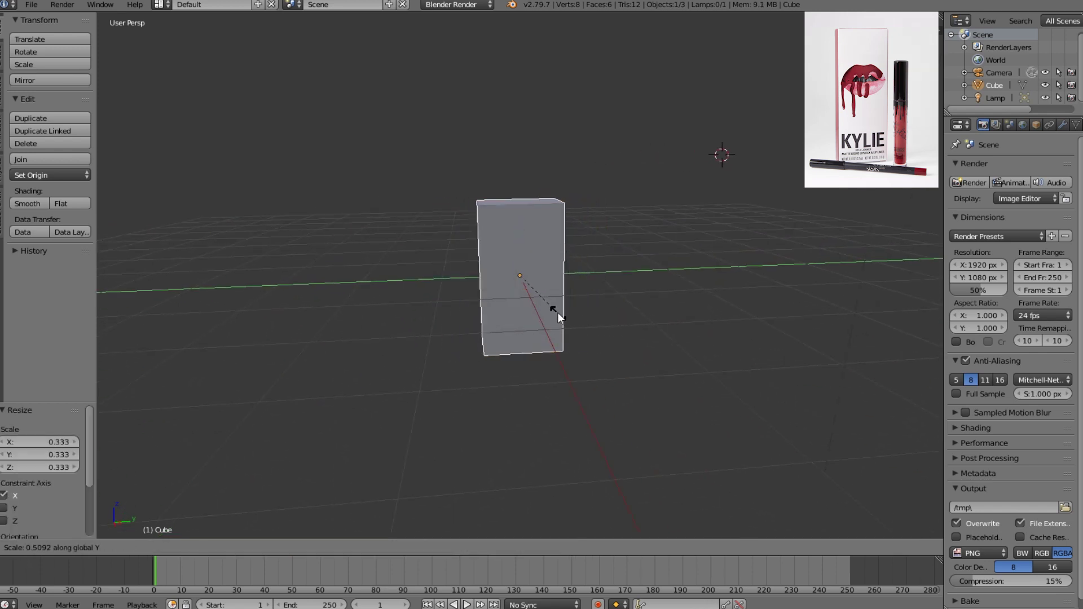
pyautogui.click(545, 310)
# Thin the box further along X, raise it and shrink it uniformly to 0.294
pyautogui.moveTo(563, 320); pyautogui.dragTo(679, 336, button='middle')
pyautogui.press('s')
pyautogui.press('x')
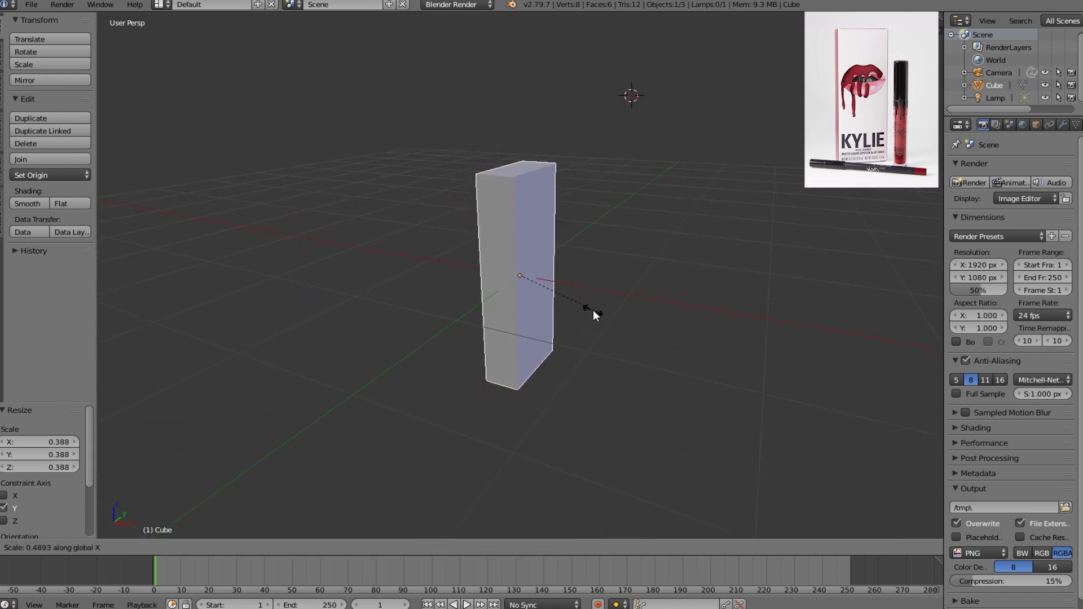
pyautogui.click(569, 307)
pyautogui.moveTo(568, 306); pyautogui.dragTo(484, 293, button='middle')
pyautogui.moveTo(523, 235); pyautogui.dragTo(514, 180)
pyautogui.press('s')
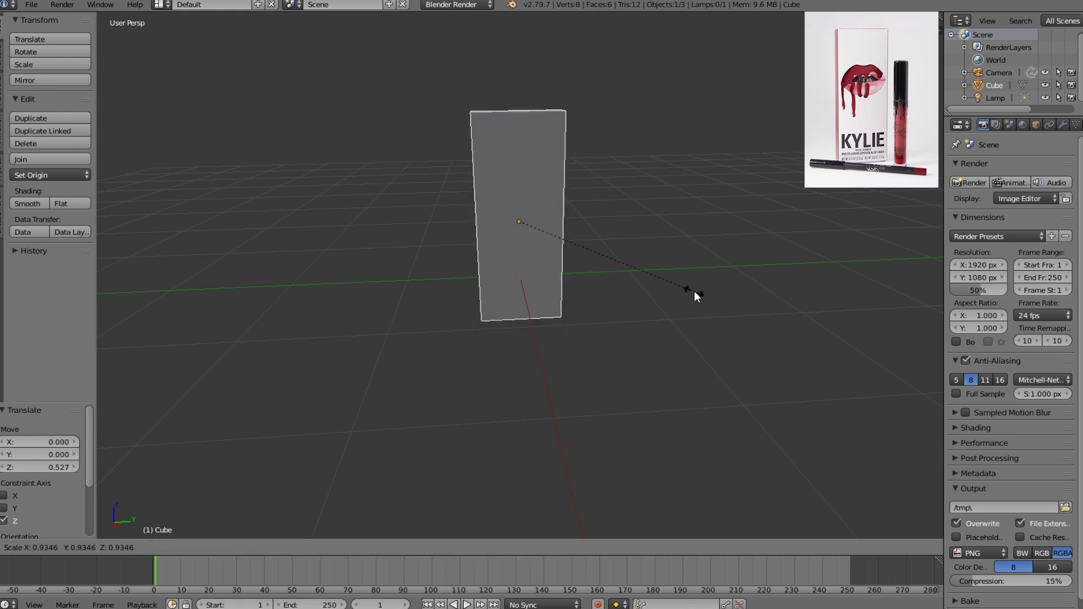
pyautogui.click(566, 256)
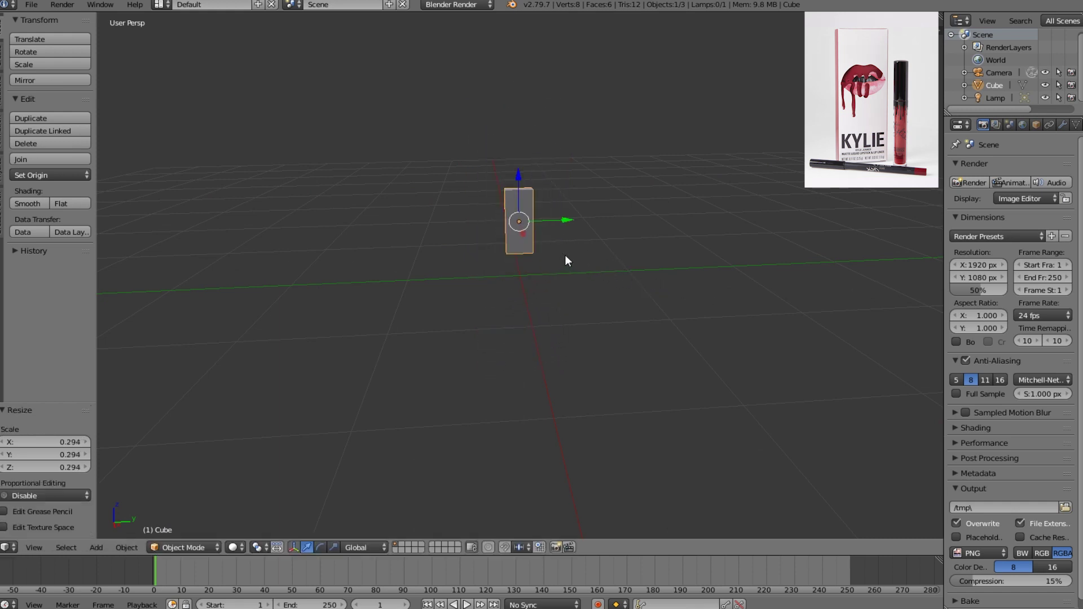
# Lower the box along Z and begin rotating it about the Y axis
pyautogui.moveTo(565, 255); pyautogui.dragTo(533, 181, button='middle')
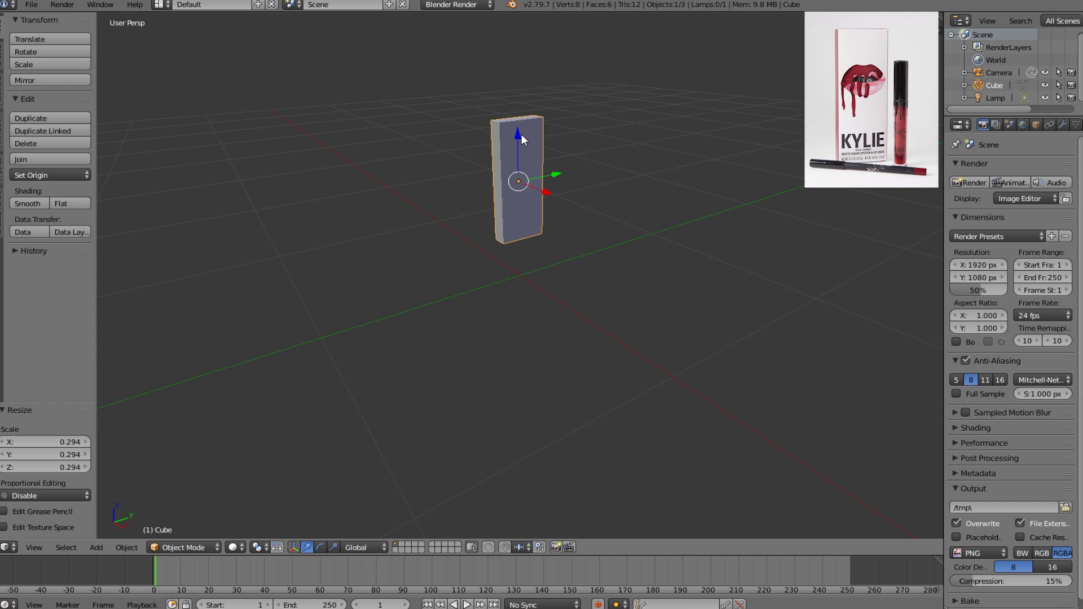
pyautogui.moveTo(521, 134); pyautogui.dragTo(528, 181)
pyautogui.moveTo(530, 186); pyautogui.dragTo(542, 287, button='middle')
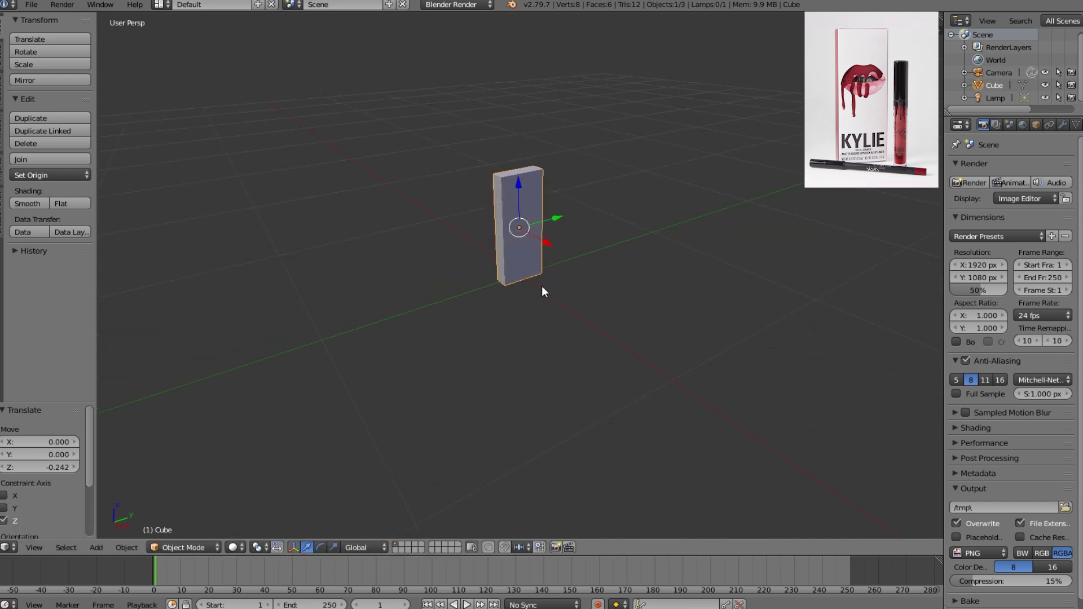
pyautogui.press('F12')
pyautogui.press('r')
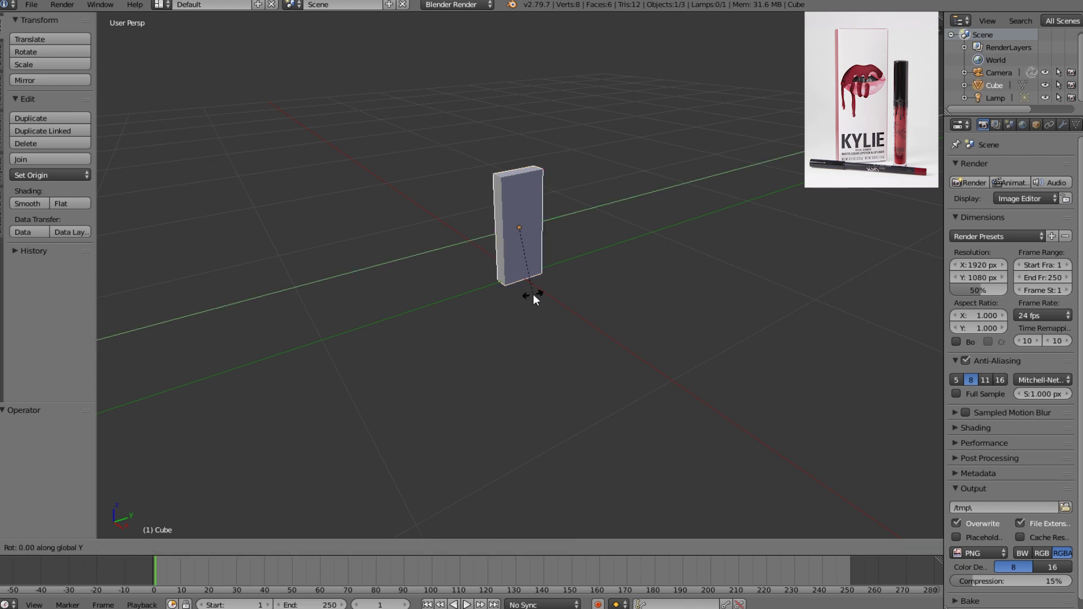
pyautogui.press('y')
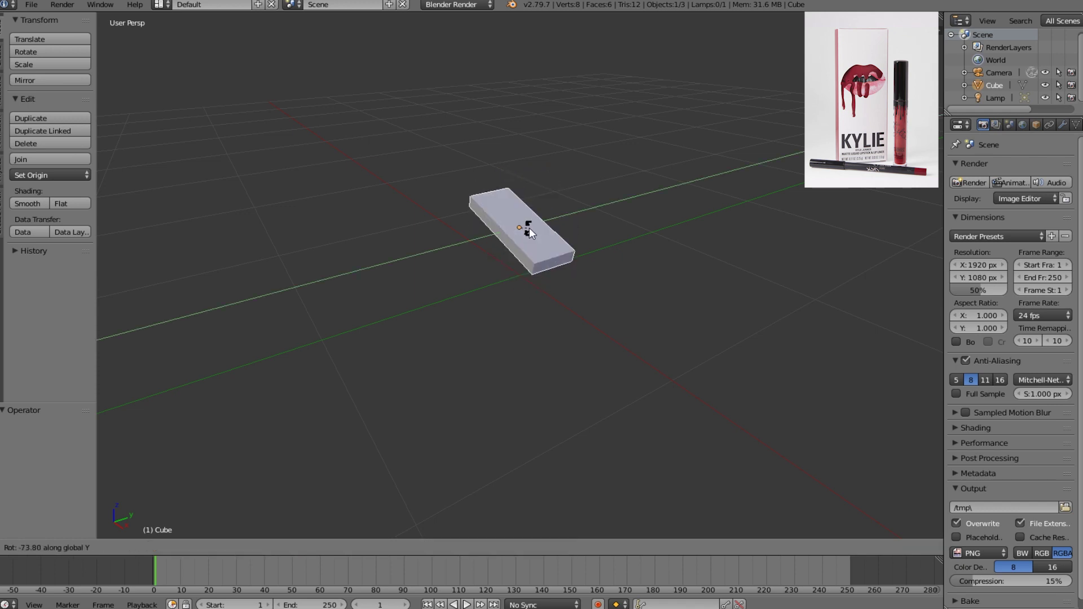
# Lay the box on its side with the Y rotation and lower it
pyautogui.click(538, 246)
pyautogui.moveTo(518, 195)
pyautogui.mouseDown()
pyautogui.moveTo(541, 261)
pyautogui.moveTo(530, 222)
pyautogui.mouseUp()
pyautogui.moveTo(530, 222); pyautogui.dragTo(664, 272, button='middle')
pyautogui.scroll(3, 536, 262)
# Level the box with small Y rotations, starting with -3.28 degrees
pyautogui.press('r')
pyautogui.press('y')
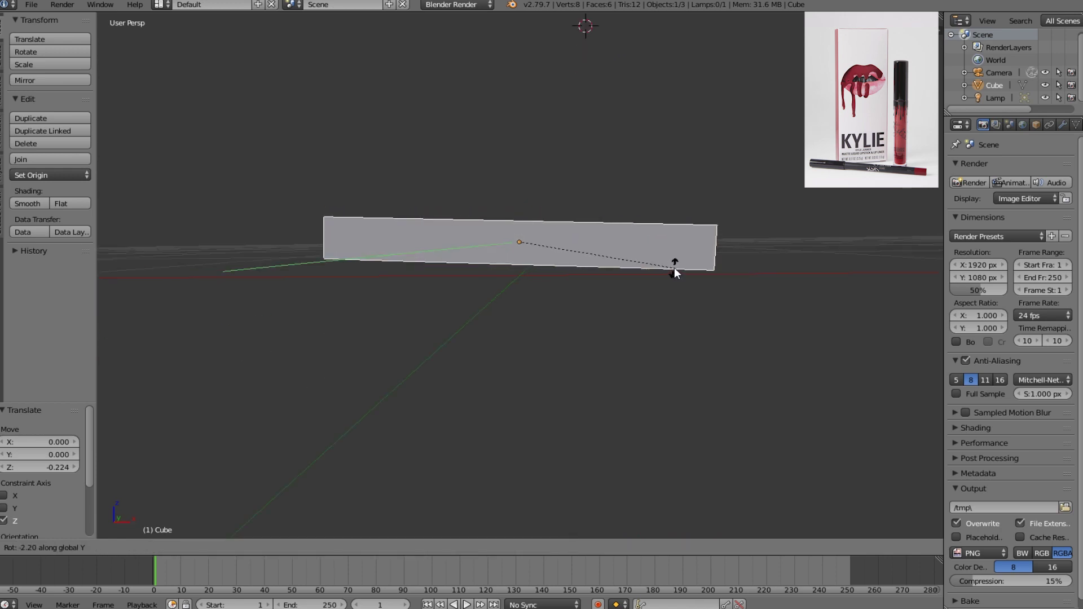
pyautogui.click(676, 265)
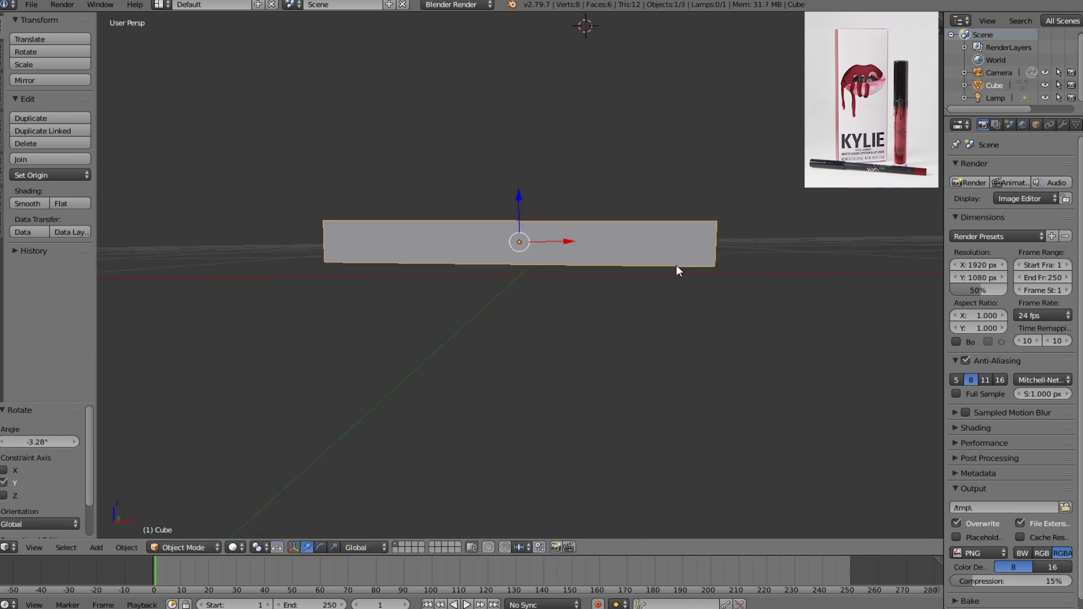
pyautogui.moveTo(680, 235); pyautogui.dragTo(428, 238, button='middle')
pyautogui.press('r')
pyautogui.press('y')
pyautogui.click(679, 252)
# Move the box along Z to its final height, about -0.092, just below the grid
pyautogui.press('g')
pyautogui.press('z')
pyautogui.click(519, 211)
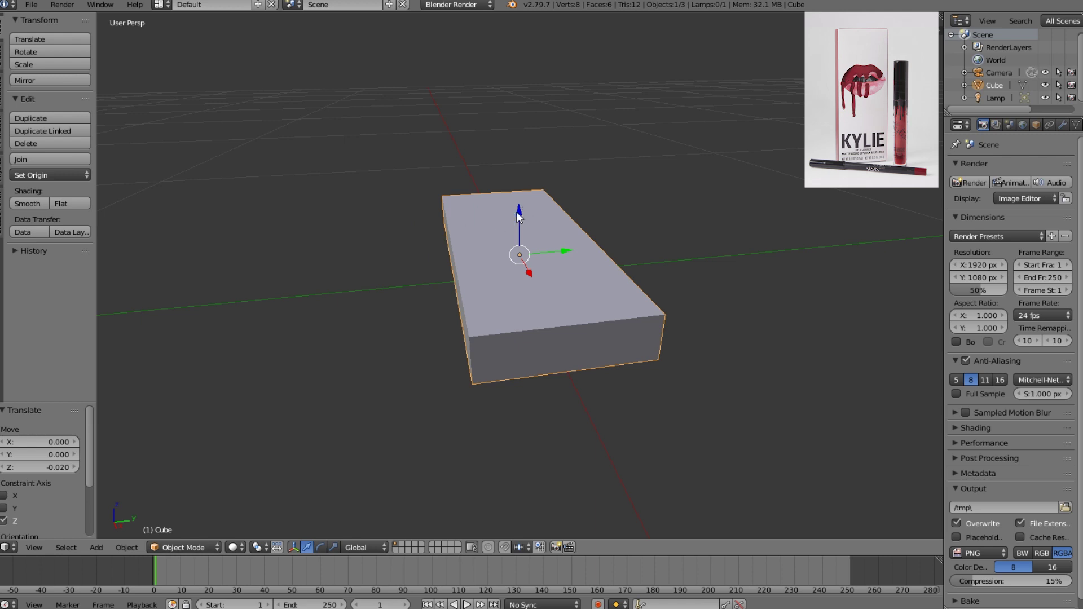
pyautogui.moveTo(516, 212); pyautogui.dragTo(496, 270)
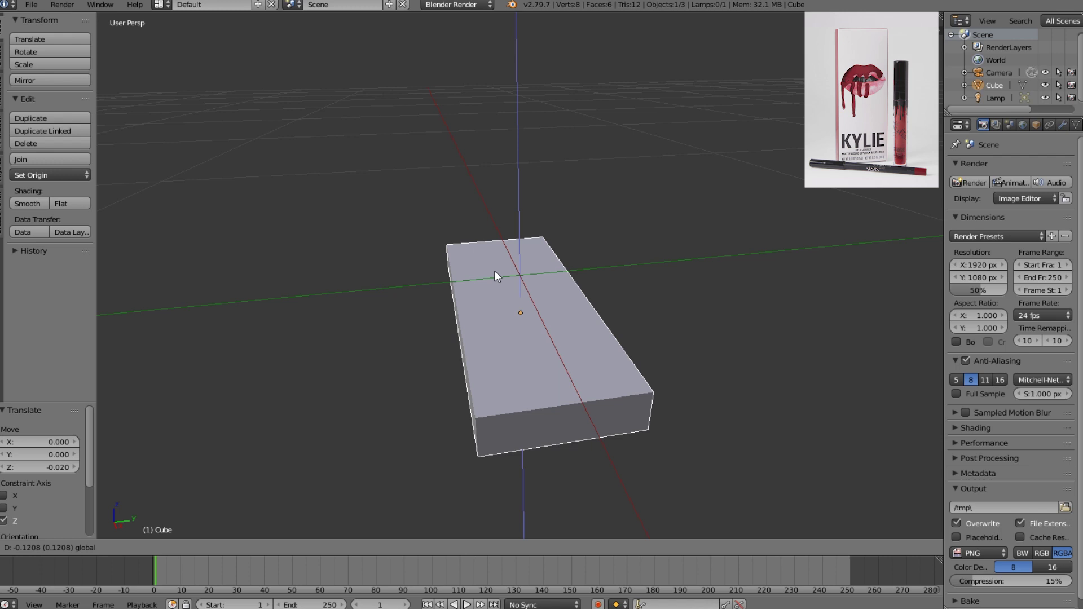
pyautogui.moveTo(494, 271); pyautogui.dragTo(507, 85)
pyautogui.moveTo(506, 84); pyautogui.dragTo(520, 161, button='middle')
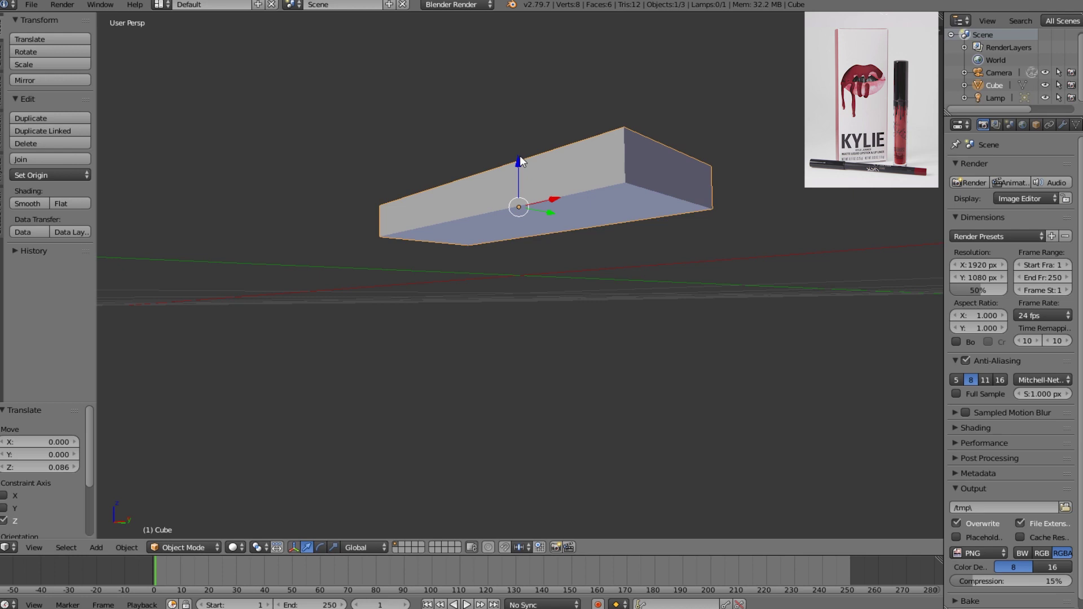
pyautogui.moveTo(519, 161); pyautogui.dragTo(523, 211)
pyautogui.moveTo(523, 211); pyautogui.dragTo(446, 314, button='middle')
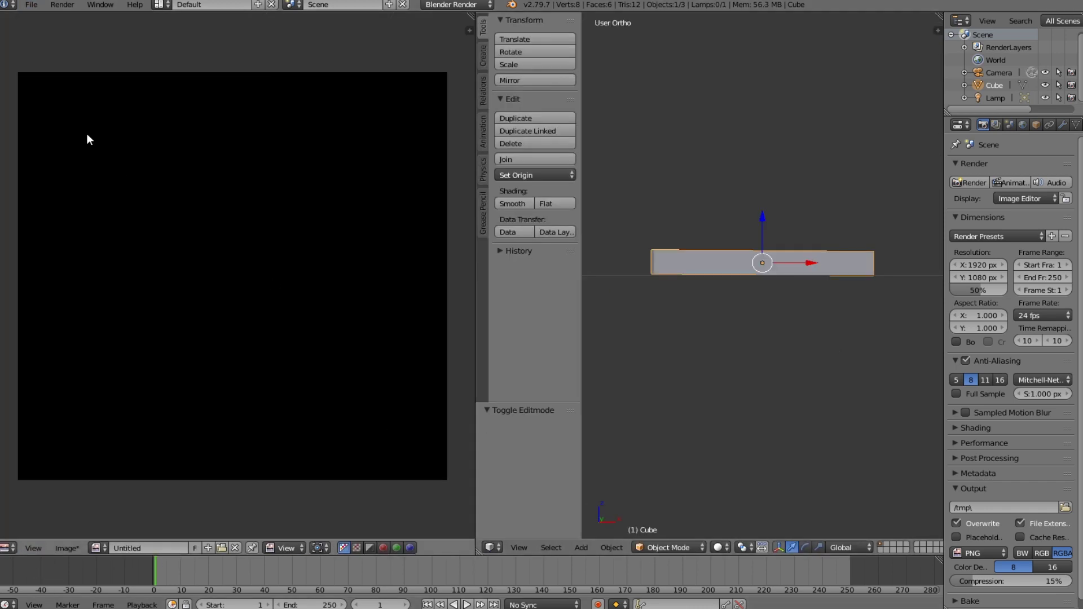
# Append from Default Mesh.blend\Object, selecting s4studio_mesh_0 and s4studio_mesh_1
pyautogui.click(33, 5)
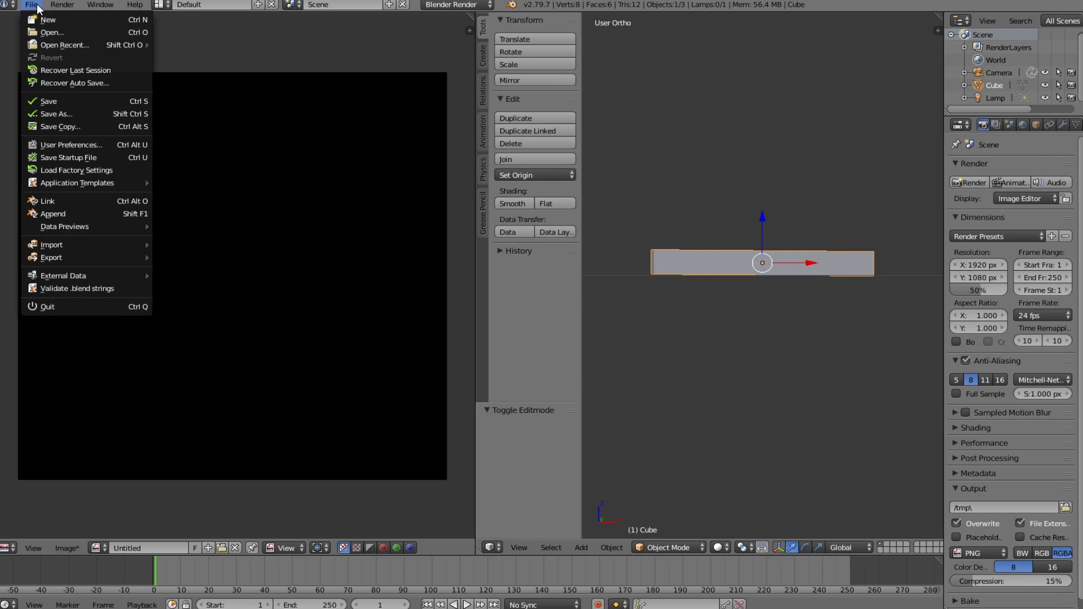
pyautogui.click(85, 214)
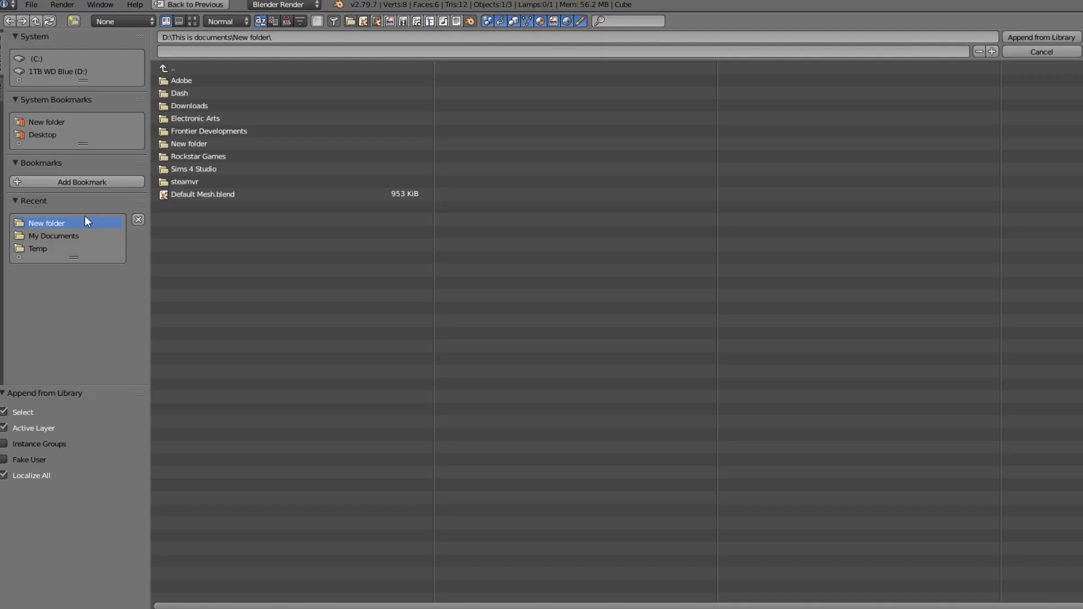
pyautogui.click(207, 199)
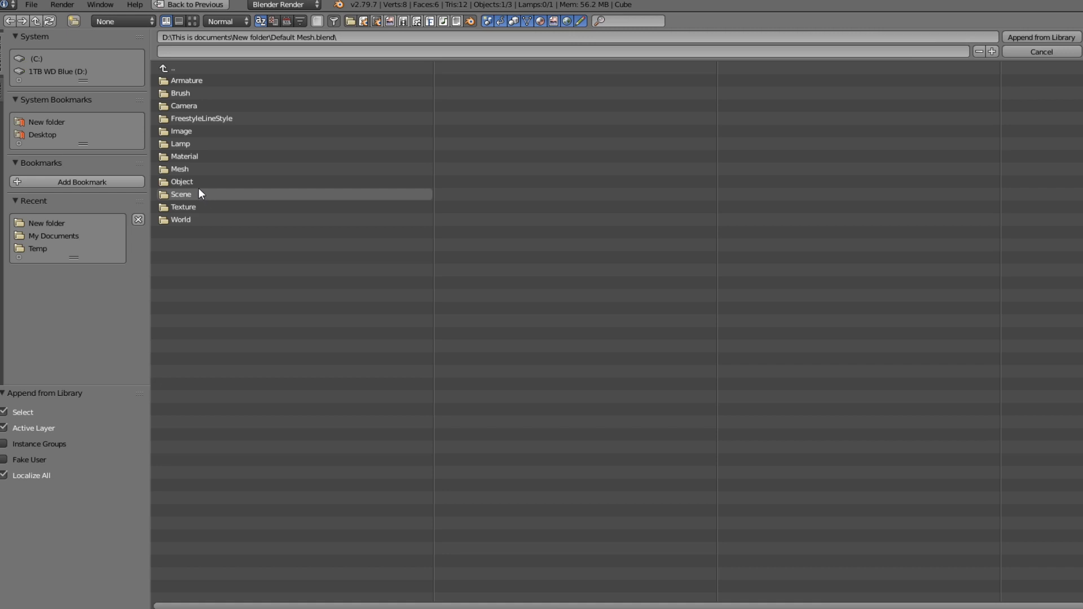
pyautogui.click(200, 184)
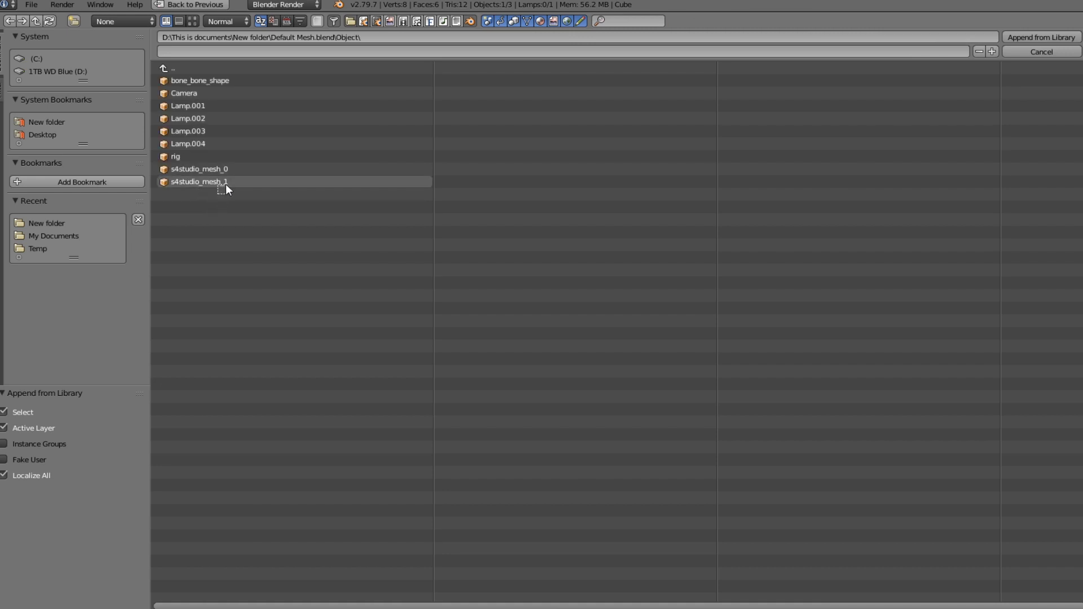
pyautogui.moveTo(226, 185)
pyautogui.mouseDown()
pyautogui.moveTo(249, 183)
pyautogui.moveTo(219, 173)
pyautogui.mouseUp()
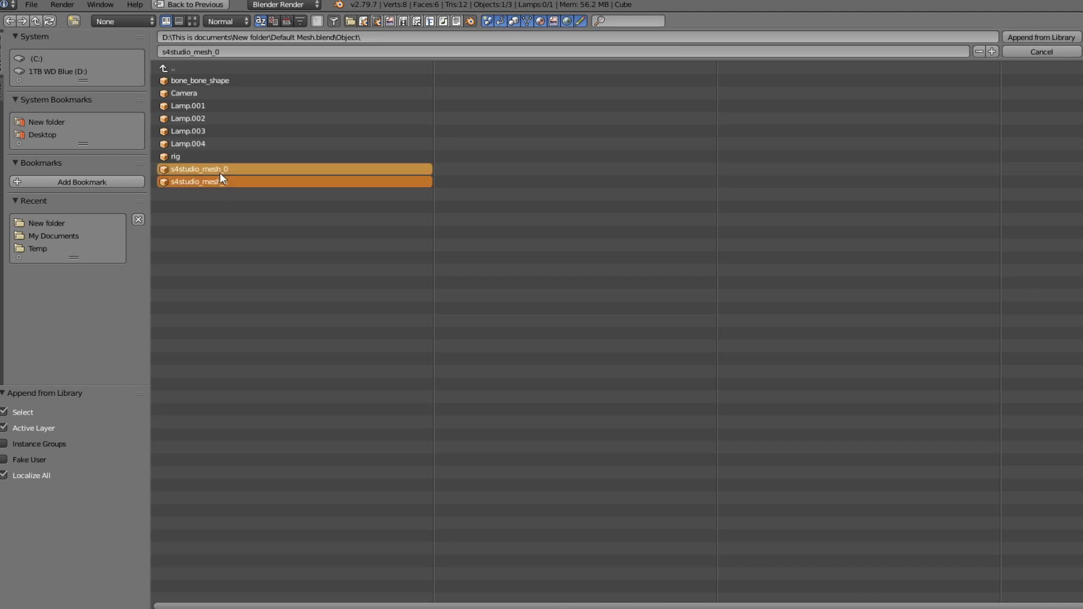
# Append both s4studio meshes into the scene and widen the 3D view
pyautogui.click(1027, 35)
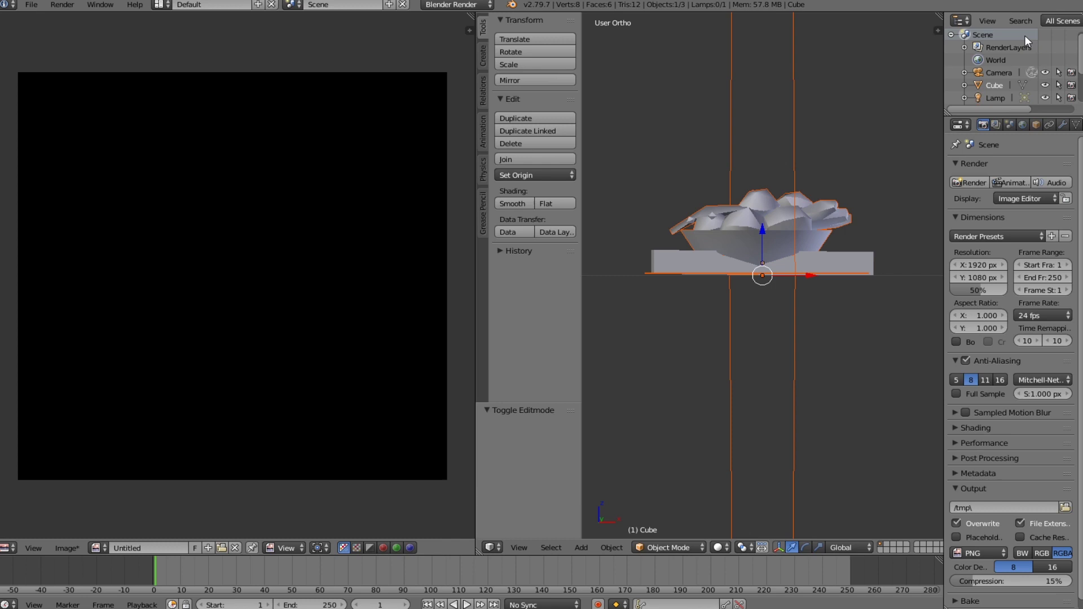
pyautogui.moveTo(879, 164); pyautogui.dragTo(819, 307, button='middle')
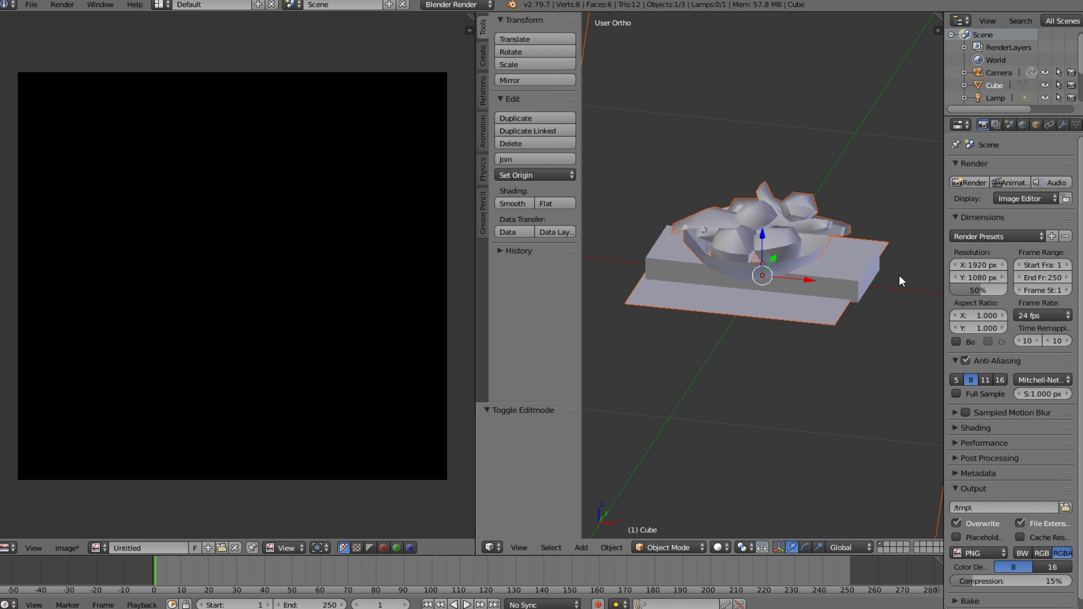
pyautogui.scroll(2, 899, 275)
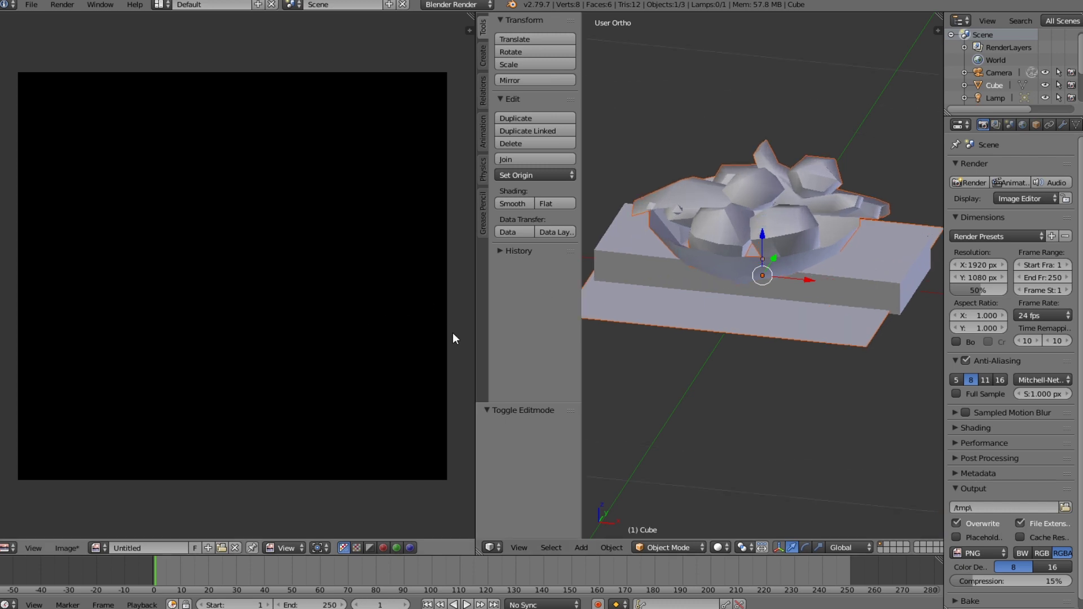
pyautogui.moveTo(475, 373); pyautogui.dragTo(199, 372)
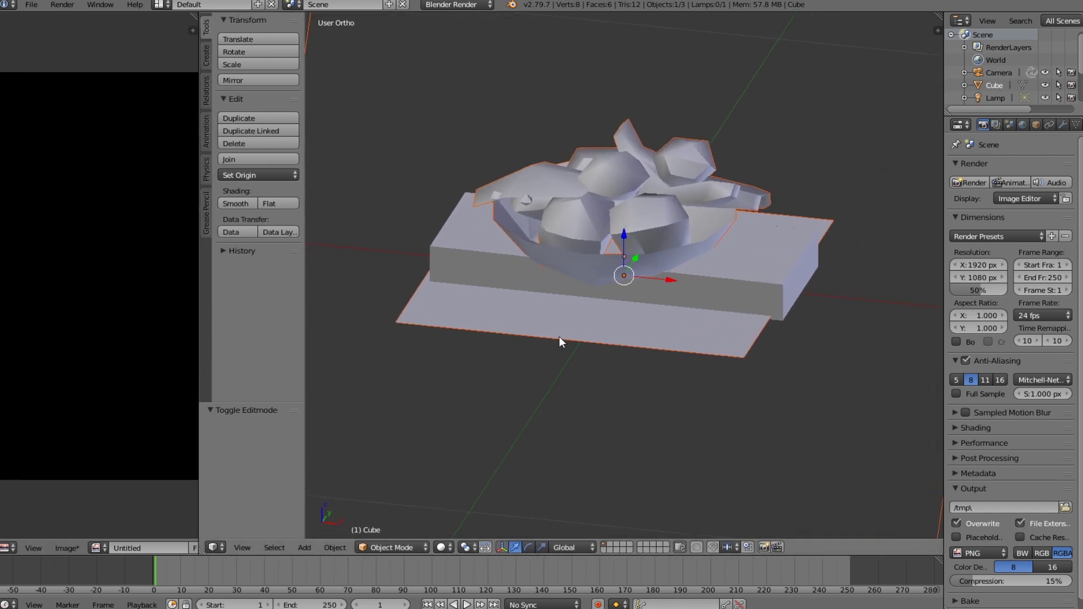
pyautogui.scroll(2, 561, 340)
# Scale the Cube to 0.379 in Edit Mode, nudge it along Y, and enlarge the outliner
pyautogui.rightClick(800, 262)
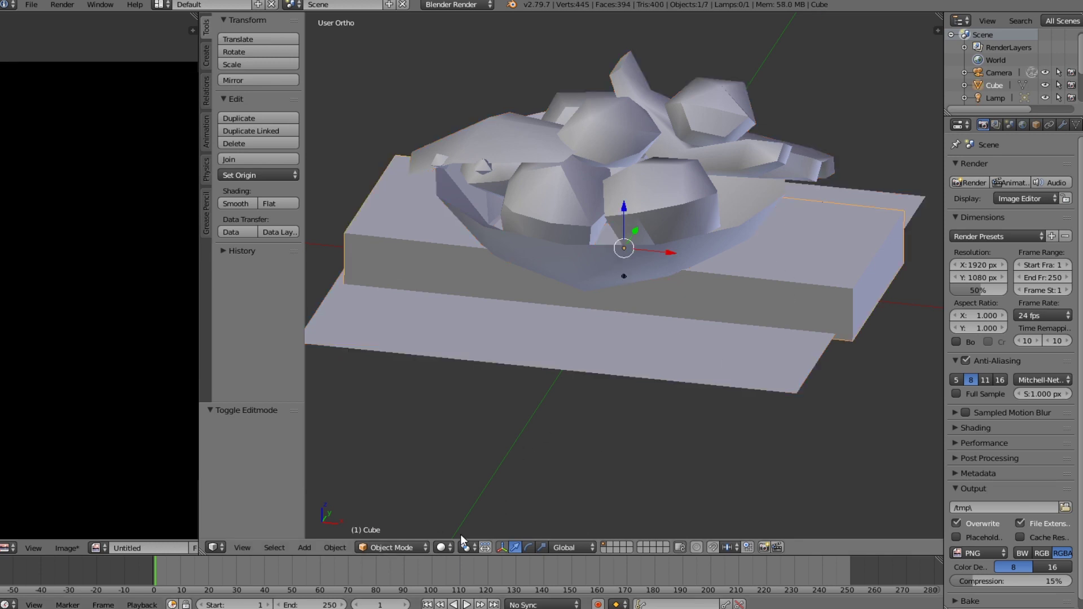
pyautogui.click(395, 547)
pyautogui.click(388, 523)
pyautogui.moveTo(663, 409); pyautogui.dragTo(559, 415, button='middle')
pyautogui.press('KP_1')
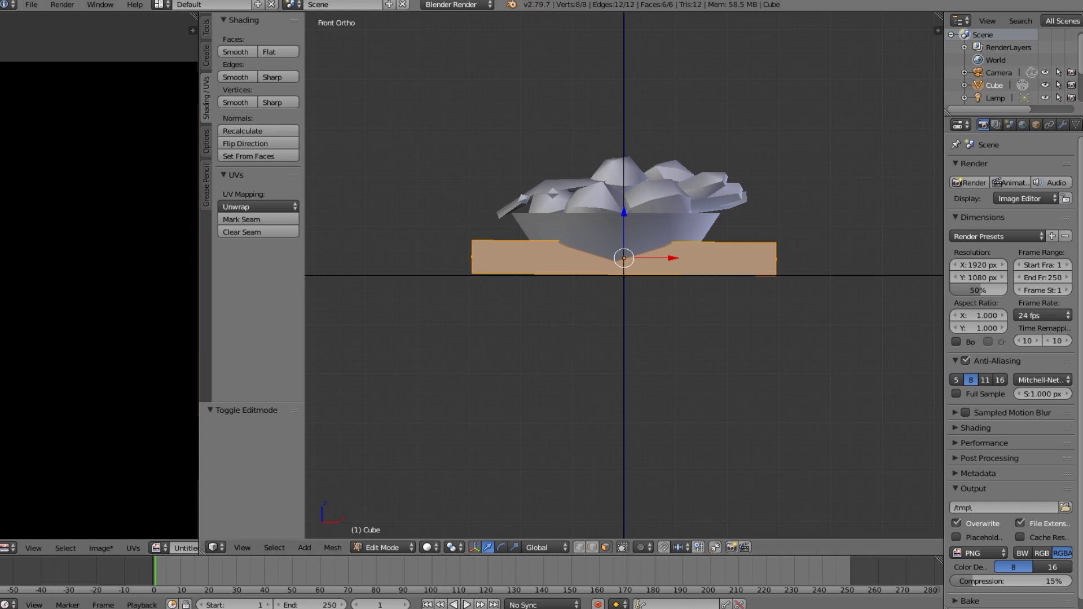
pyautogui.moveTo(778, 370); pyautogui.dragTo(622, 335, button='middle')
pyautogui.press('s')
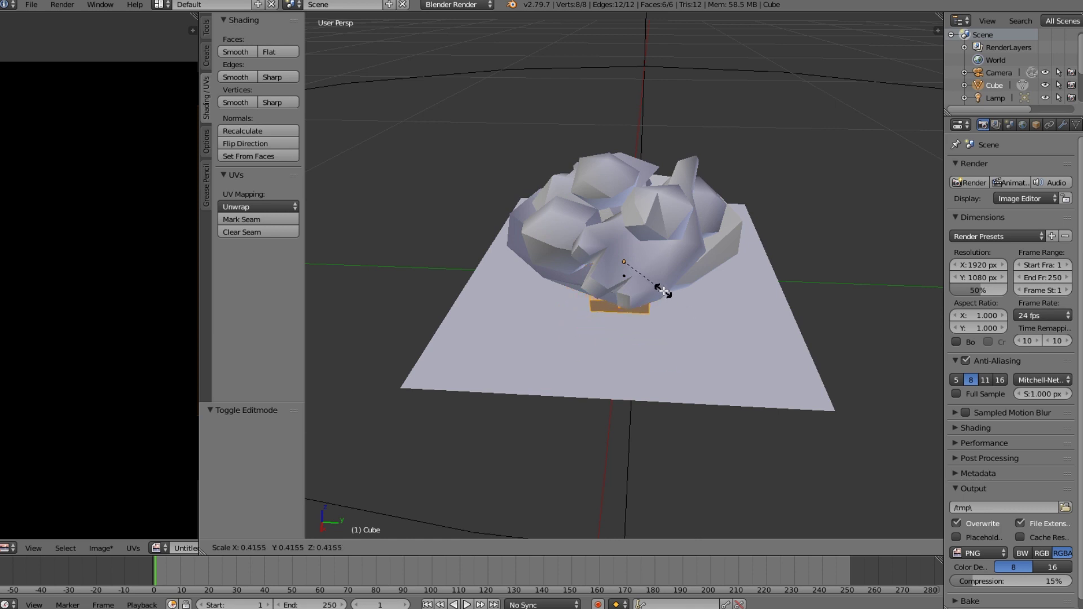
pyautogui.click(659, 289)
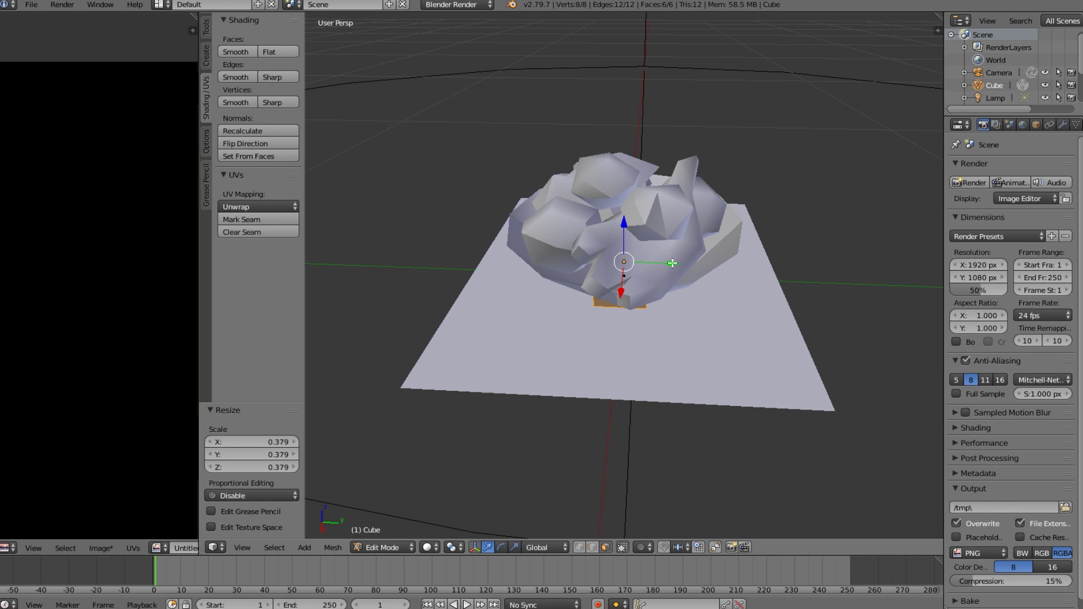
pyautogui.moveTo(672, 263); pyautogui.dragTo(672, 303)
pyautogui.moveTo(1047, 116); pyautogui.dragTo(1047, 355)
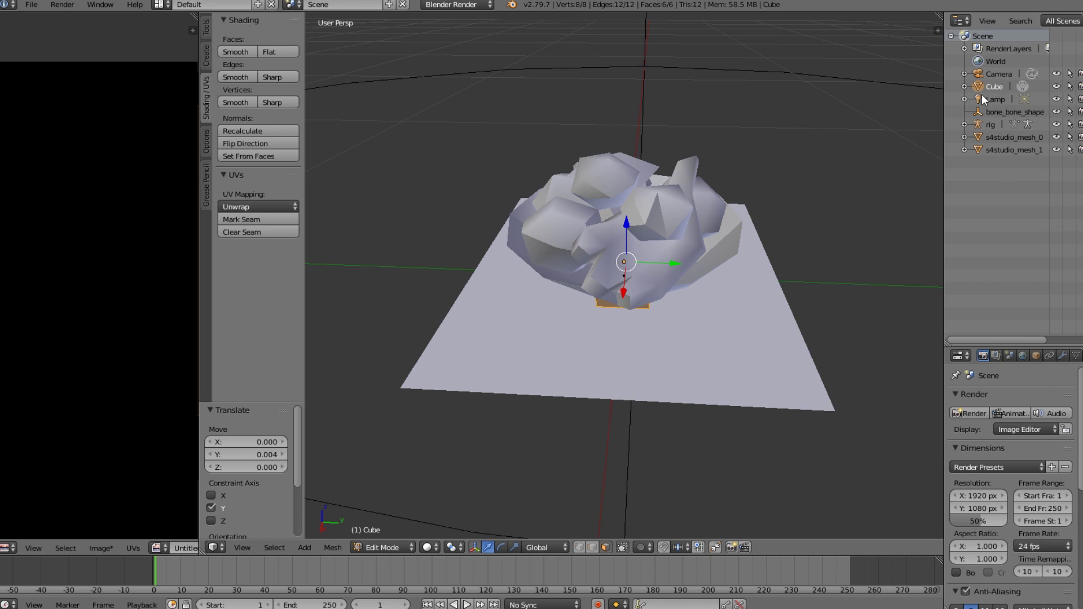
# Join the Cube into s4studio_mesh_1 with Ctrl+J, enter Edit Mode and box-select all UVs
pyautogui.click(1027, 151)
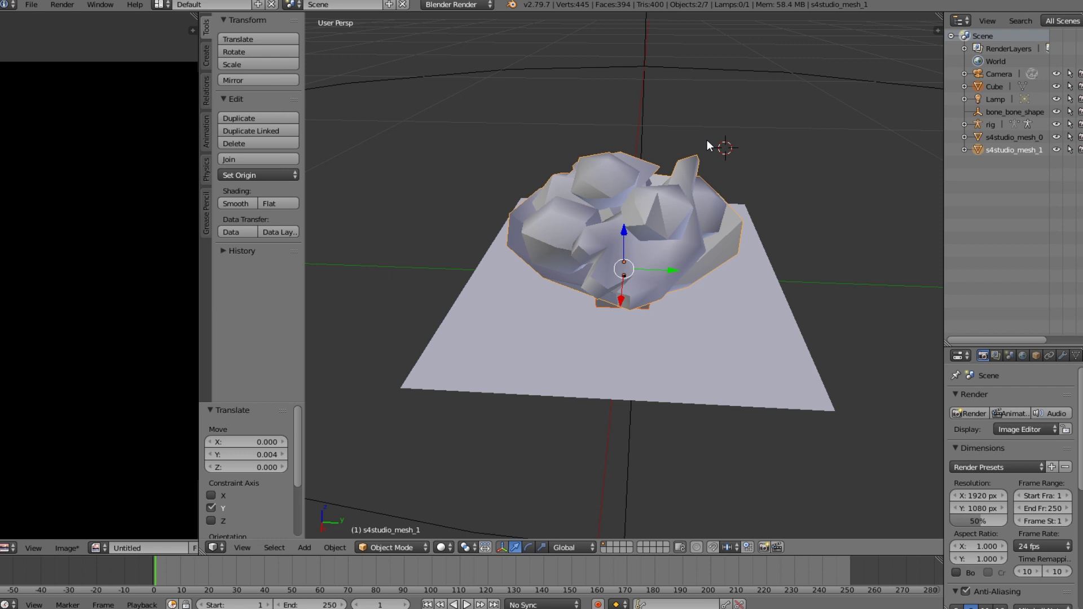
pyautogui.hotkey('ctrl', 'j')
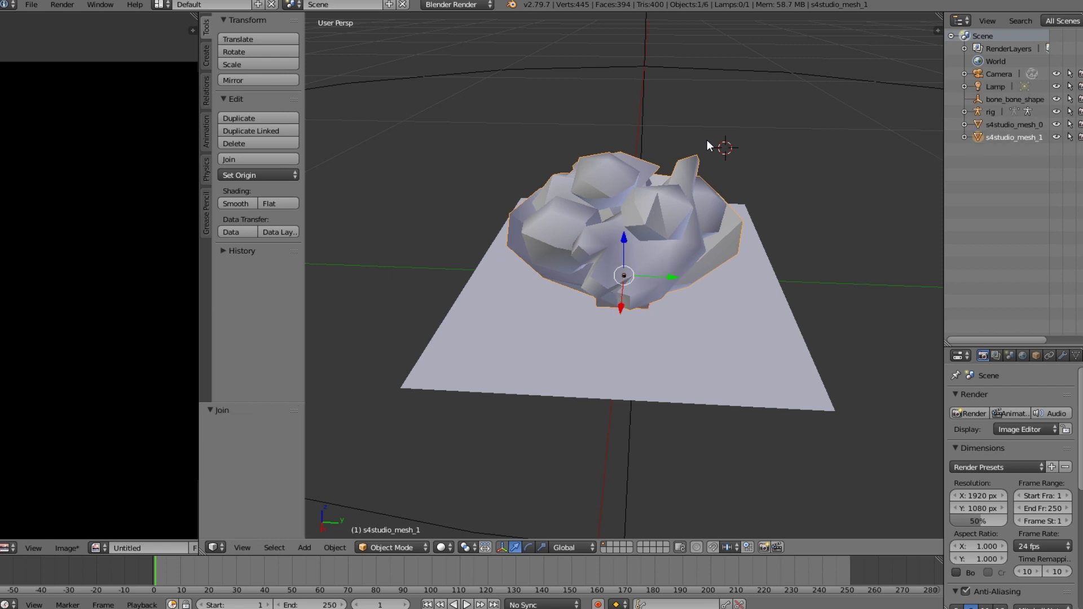
pyautogui.click(388, 547)
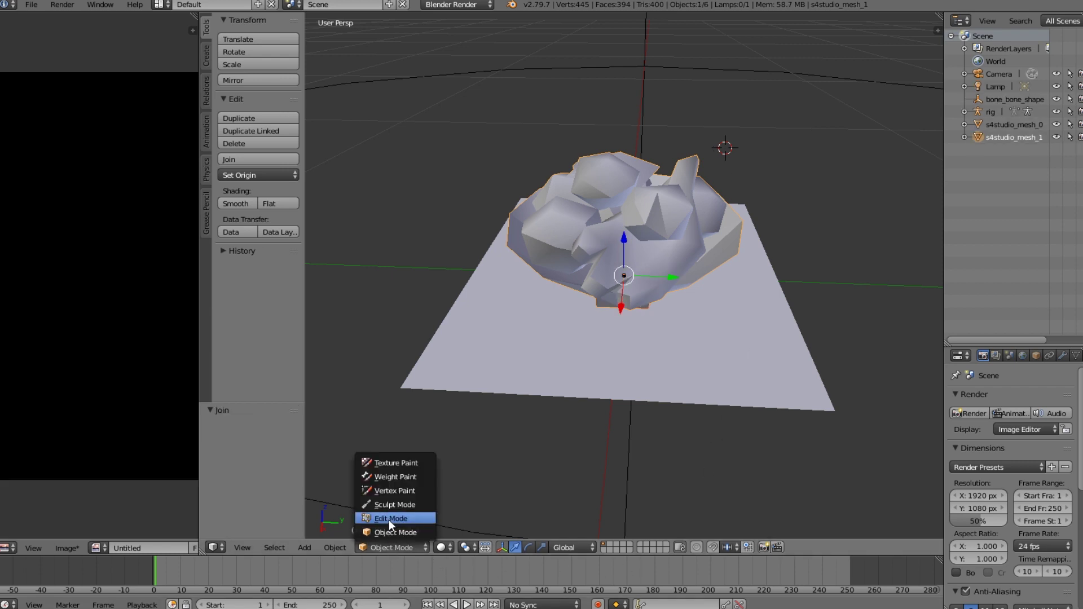
pyautogui.click(388, 519)
pyautogui.press('b')
pyautogui.moveTo(48, 145); pyautogui.dragTo(279, 374)
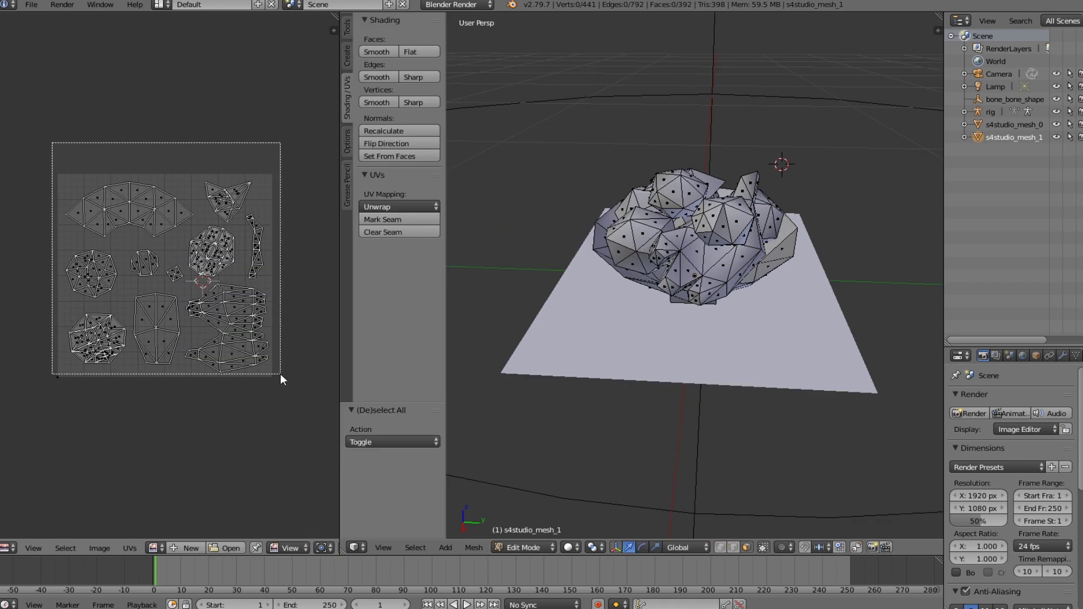
# Delete the bowl's vertices, leaving the box's eight vertices selected for unwrapping
pyautogui.press('a')
pyautogui.press('a')
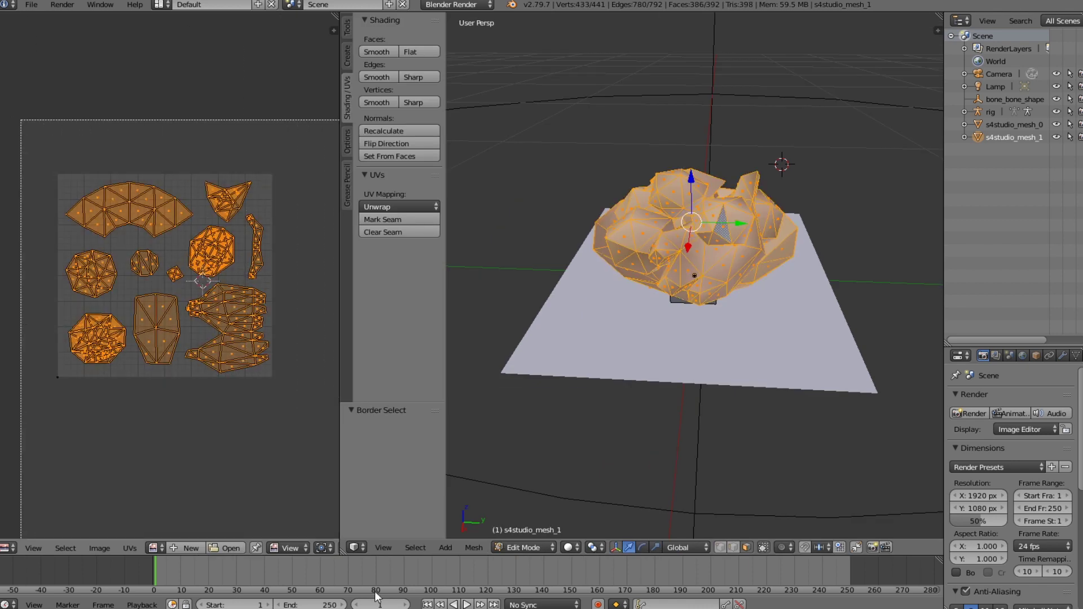
pyautogui.press('b')
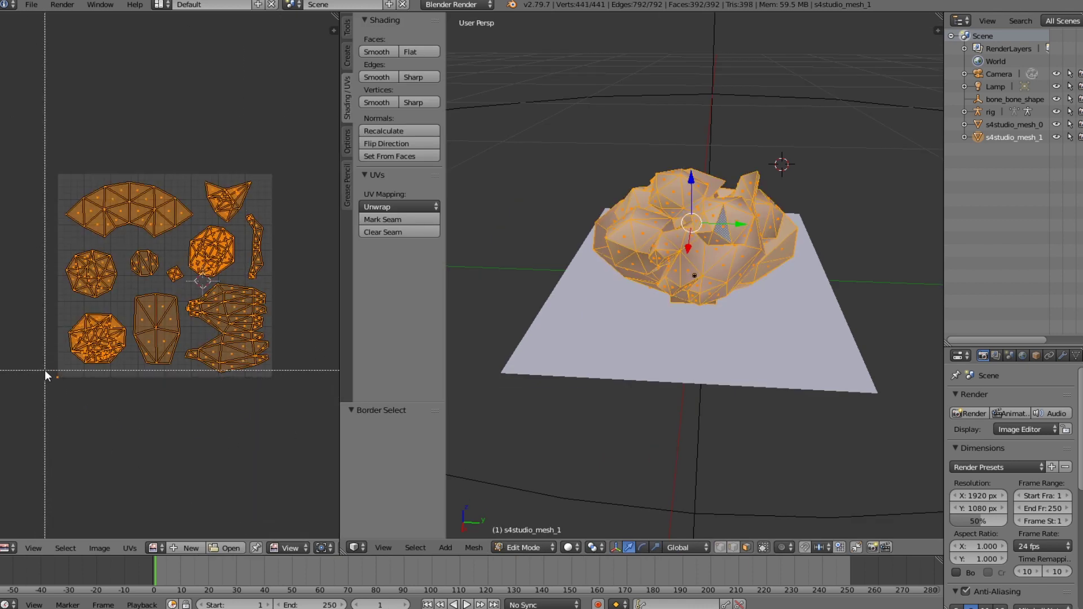
pyautogui.moveTo(45, 370); pyautogui.dragTo(100, 420, button='middle')
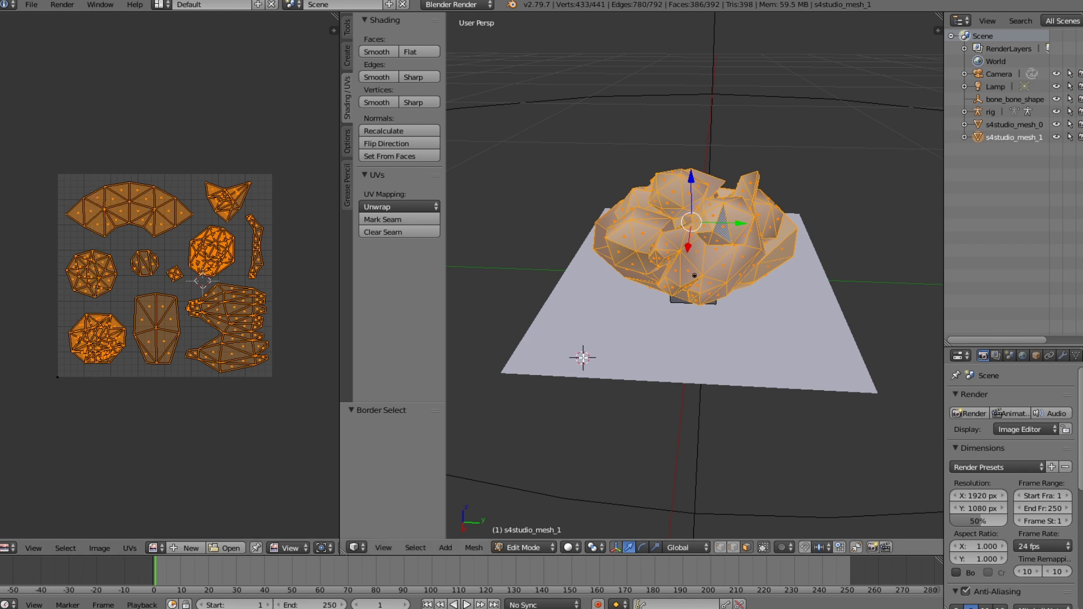
pyautogui.press('x')
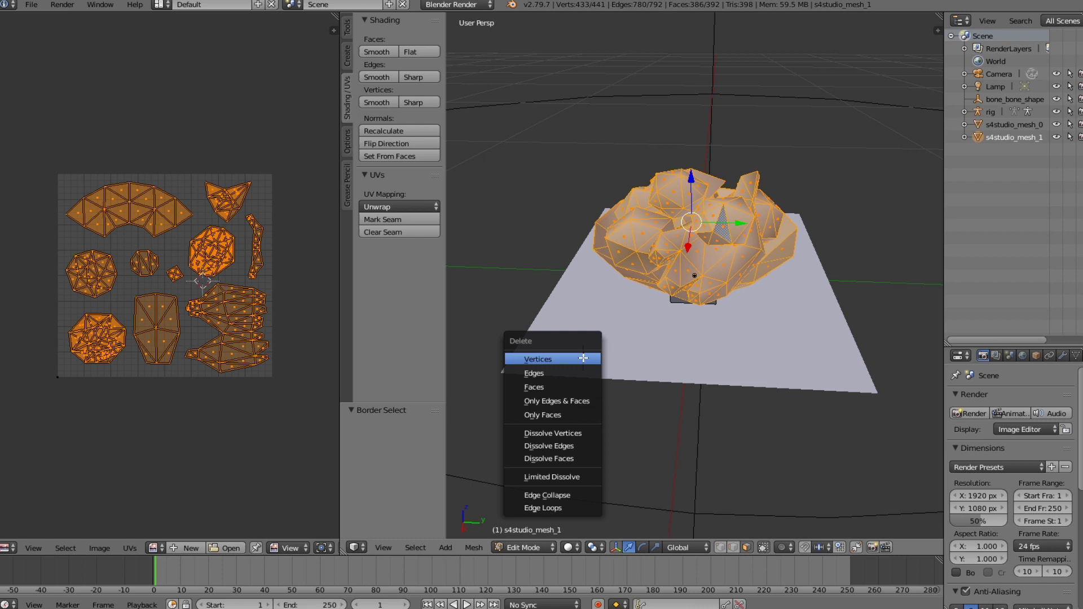
pyautogui.click(583, 359)
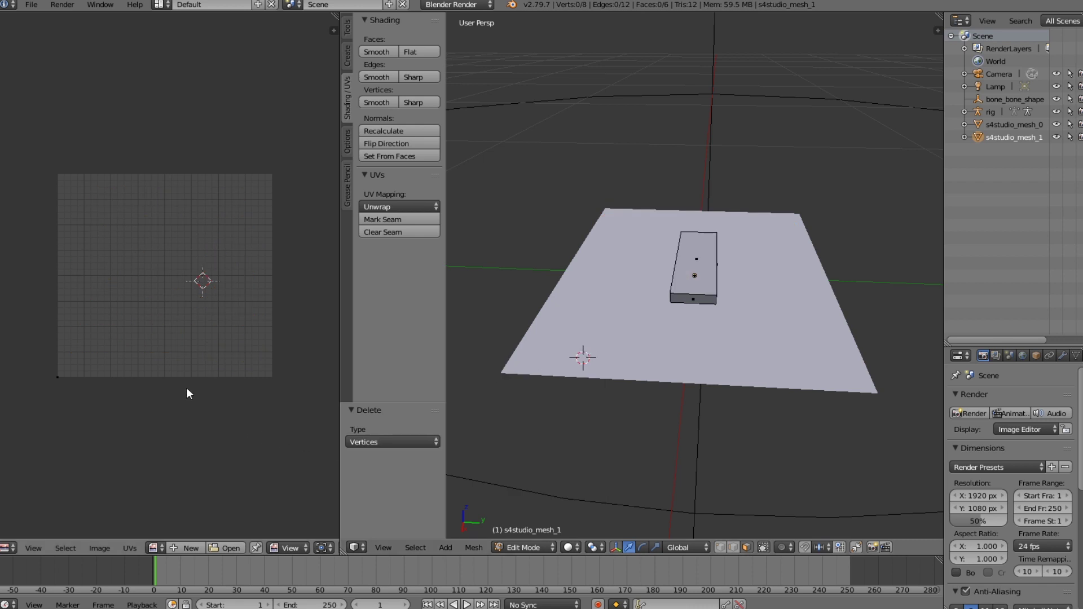
pyautogui.press('b')
pyautogui.moveTo(35, 363); pyautogui.dragTo(109, 419)
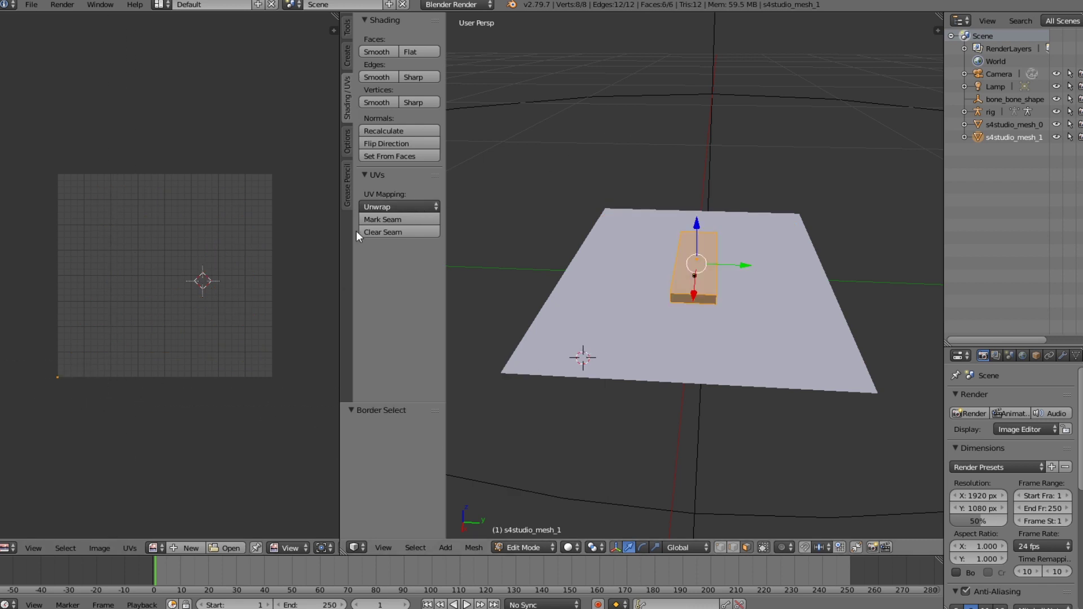
pyautogui.click(376, 209)
# Reset the box's UVs to the full square and create a new 1024 × 1024 image
pyautogui.click(428, 353)
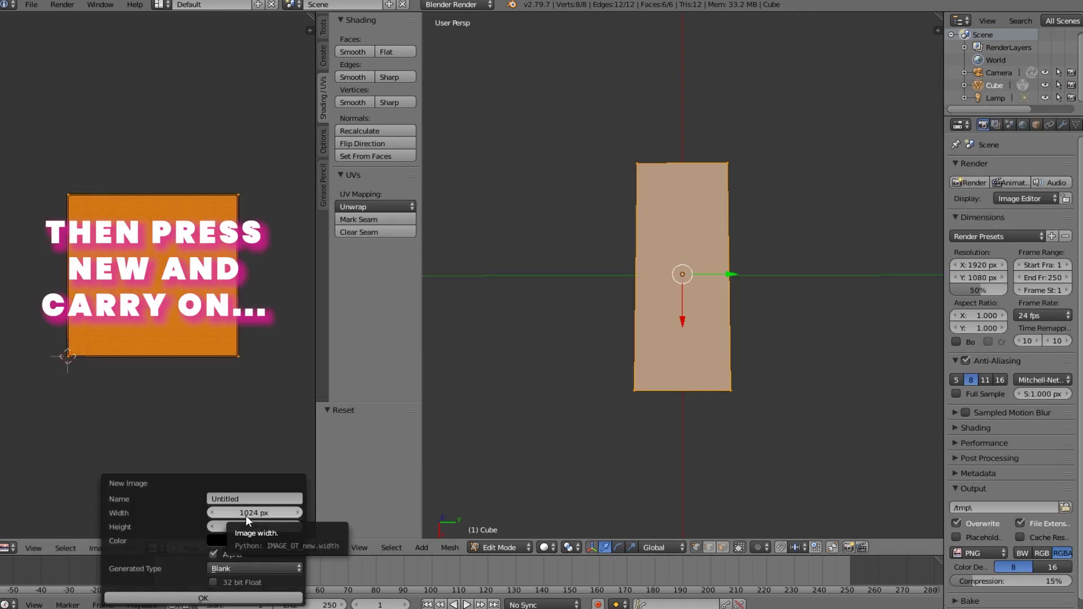
pyautogui.click(198, 599)
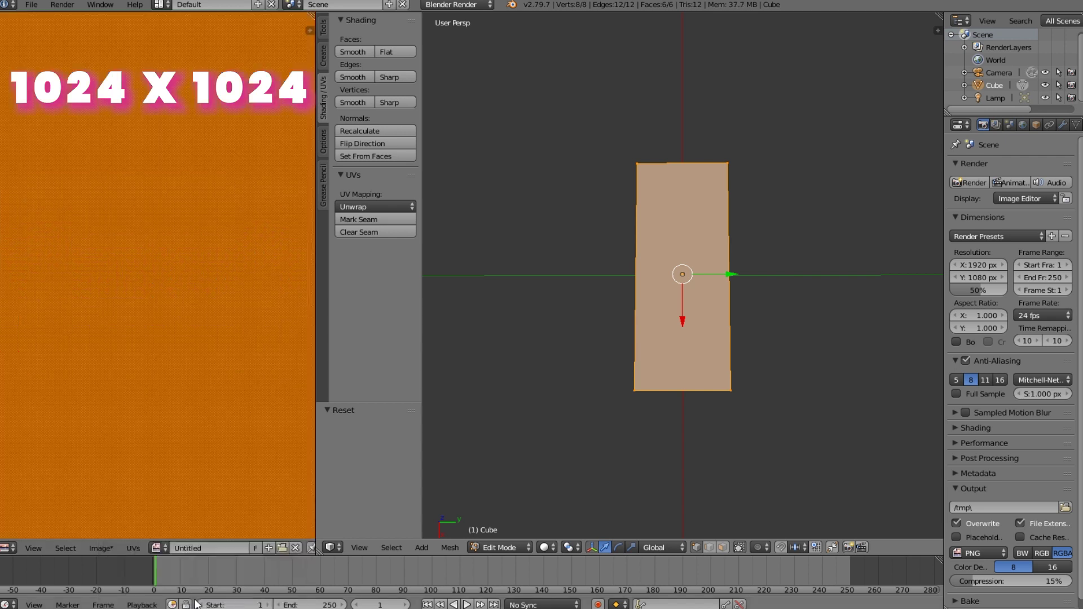
pyautogui.scroll(-8, 215, 483)
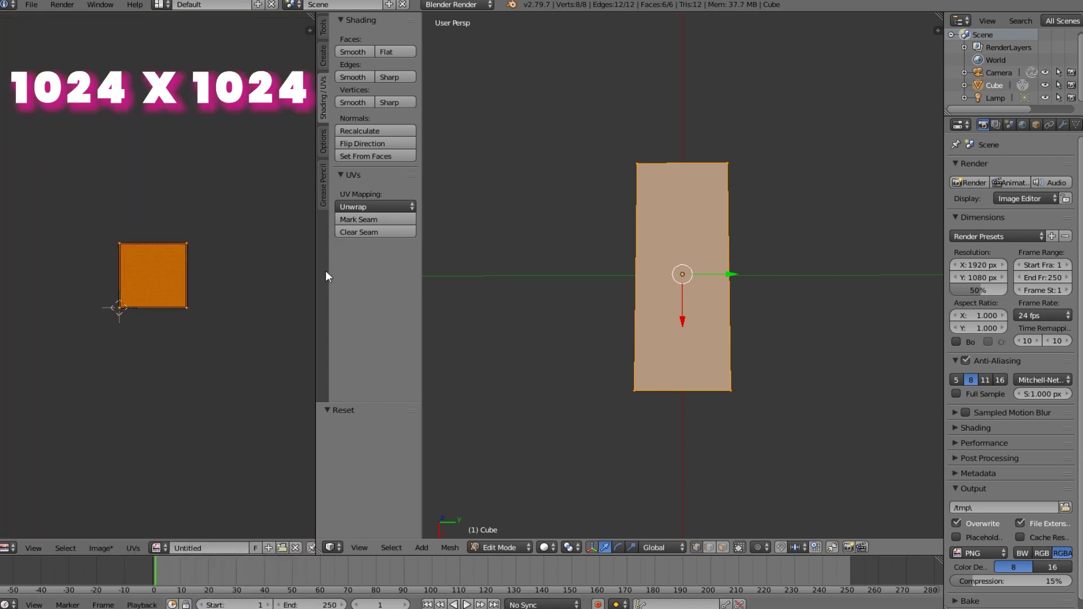
pyautogui.moveTo(314, 277); pyautogui.dragTo(470, 305)
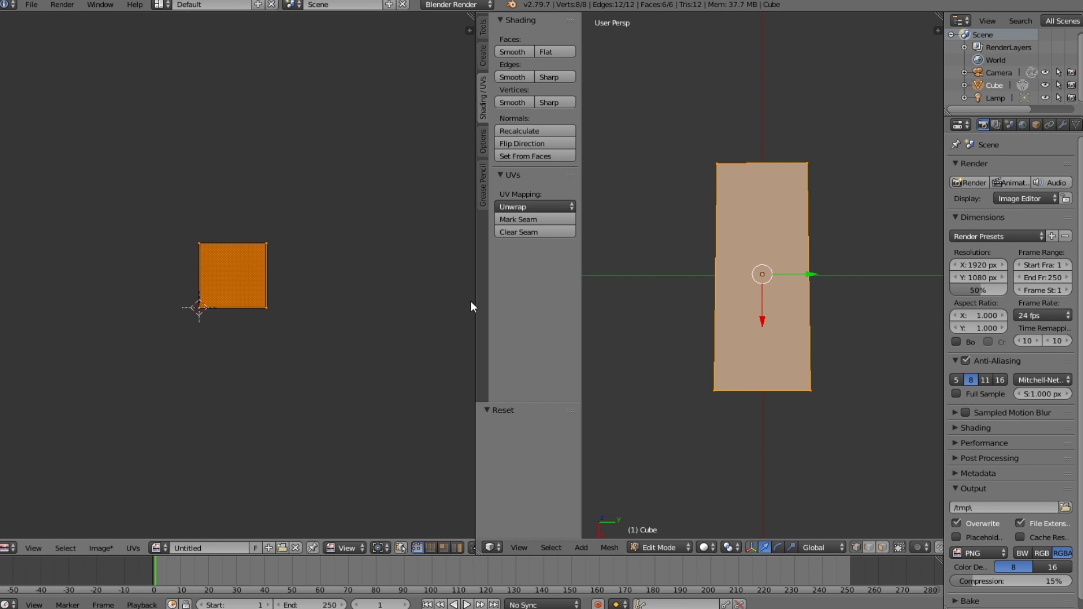
# Enable UV sync selection and face select mode
pyautogui.click(401, 548)
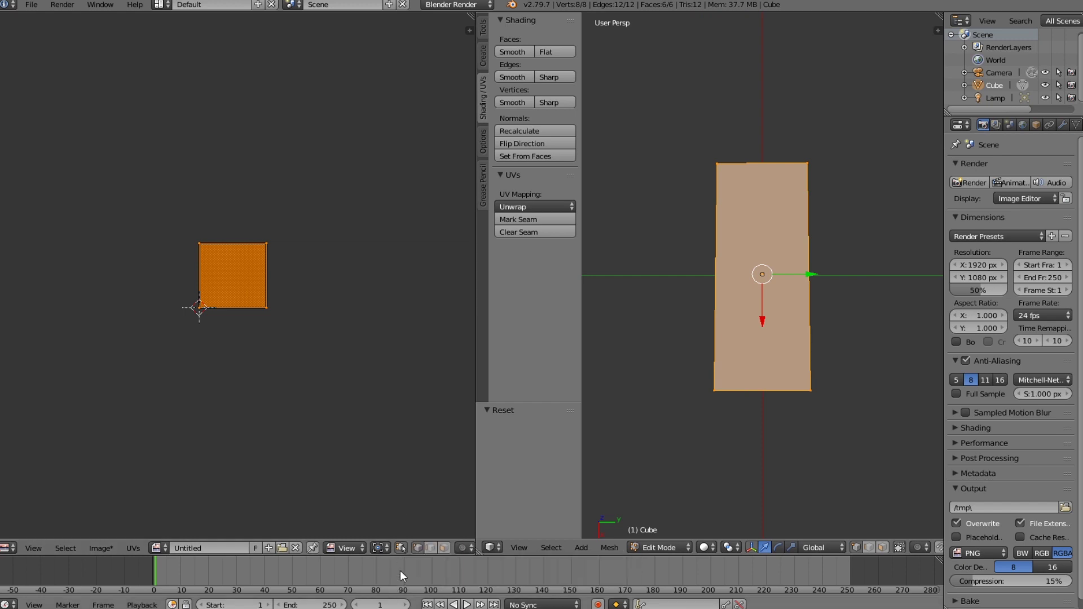
pyautogui.click(442, 548)
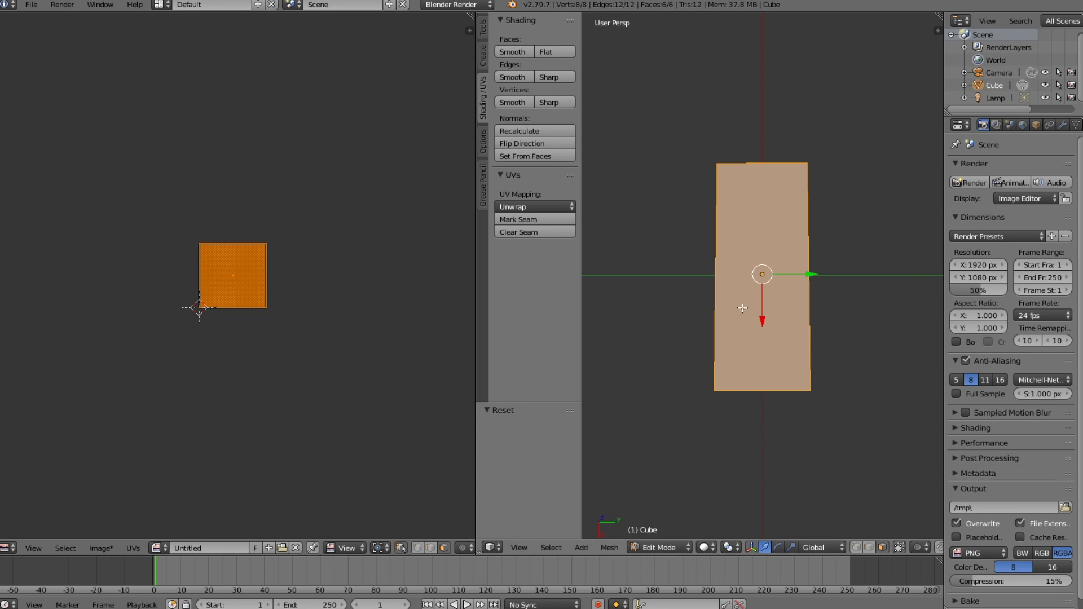
pyautogui.moveTo(752, 346); pyautogui.dragTo(771, 222, button='middle')
# Select the box's top face and project its UVs from a straight-on view, scaled to 1.235
pyautogui.rightClick(758, 253)
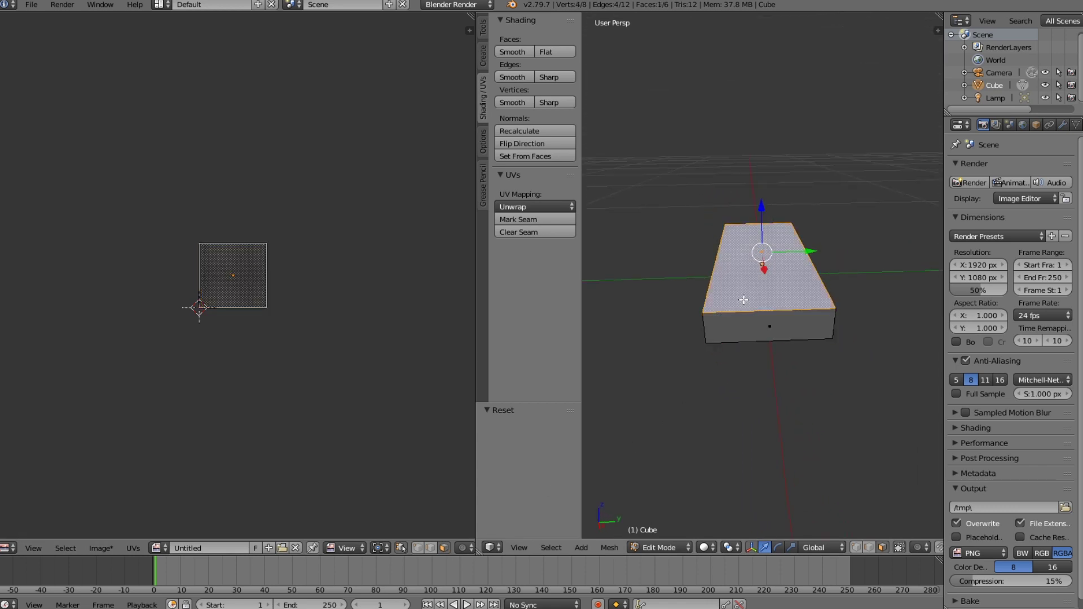
pyautogui.moveTo(744, 299); pyautogui.dragTo(701, 423, button='middle')
pyautogui.press('KP_1')
pyautogui.press('KP_5')
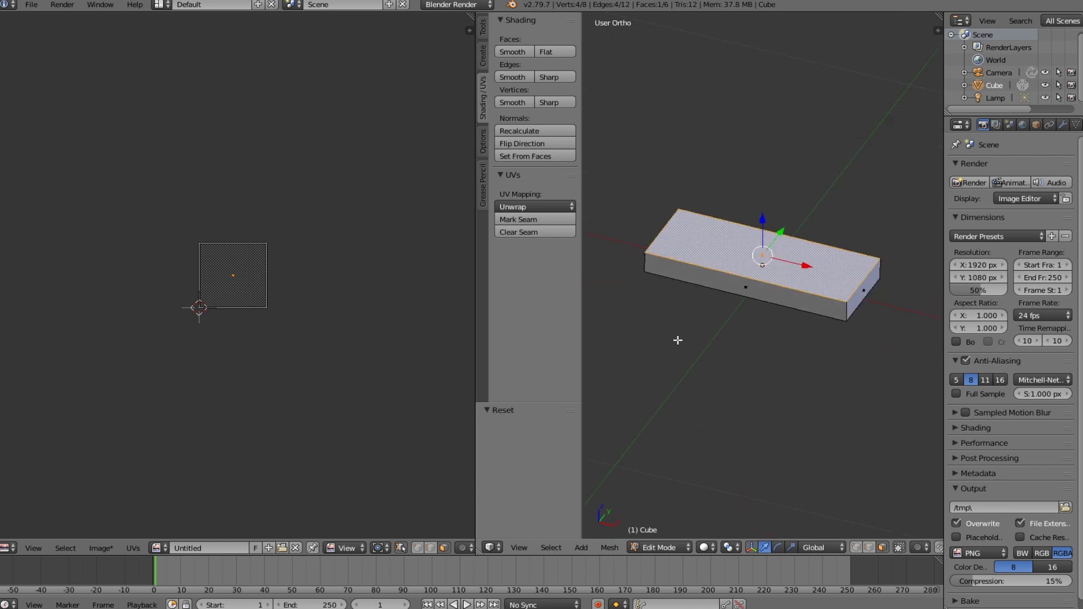
pyautogui.moveTo(678, 340); pyautogui.dragTo(920, 435, button='middle')
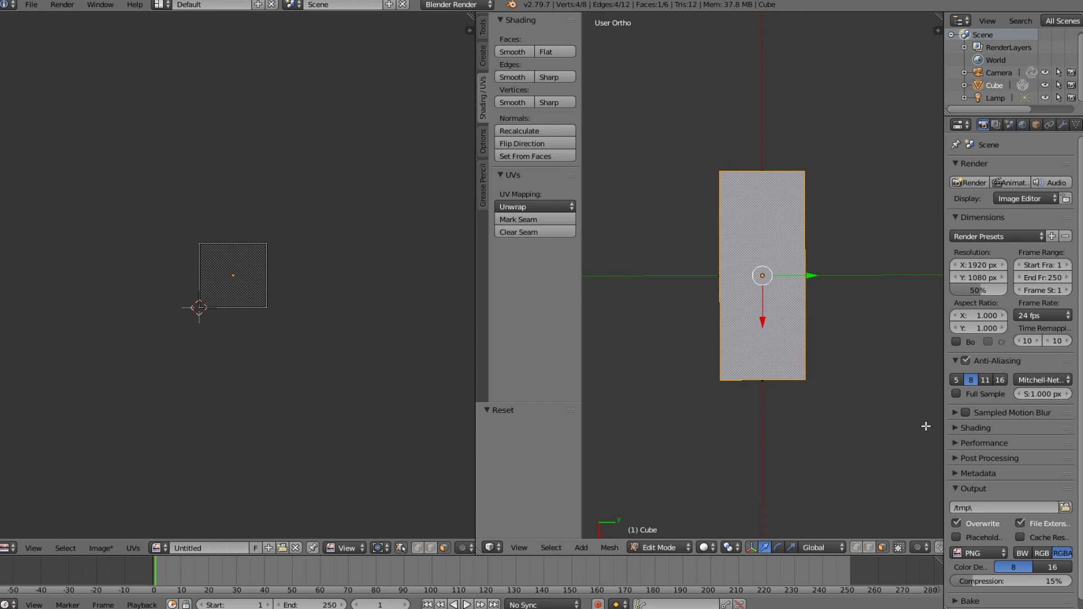
pyautogui.moveTo(926, 426); pyautogui.dragTo(929, 419, button='middle')
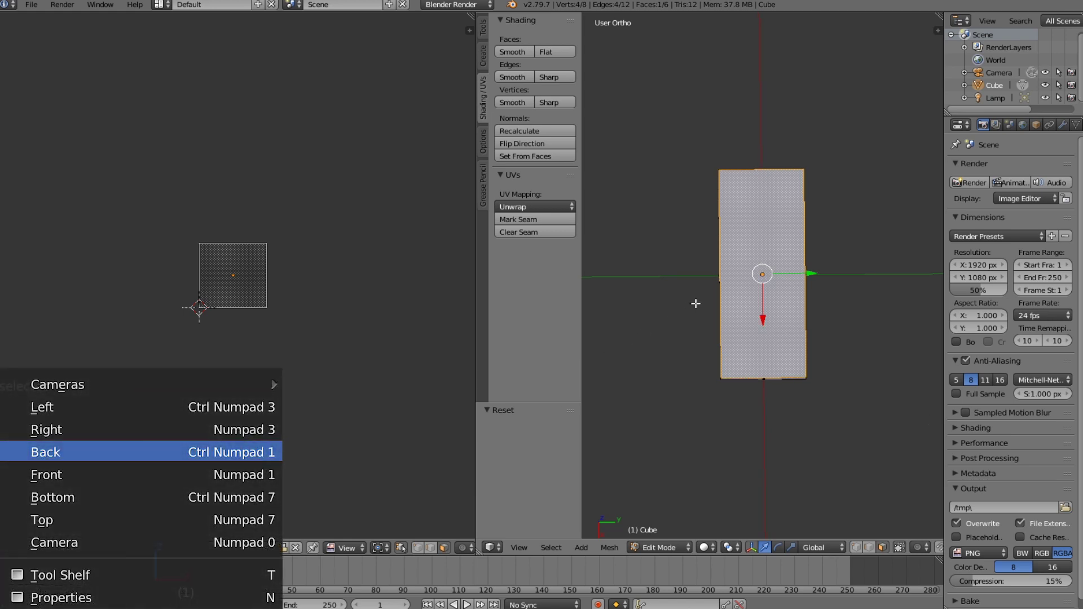
pyautogui.moveTo(697, 337); pyautogui.dragTo(698, 337, button='middle')
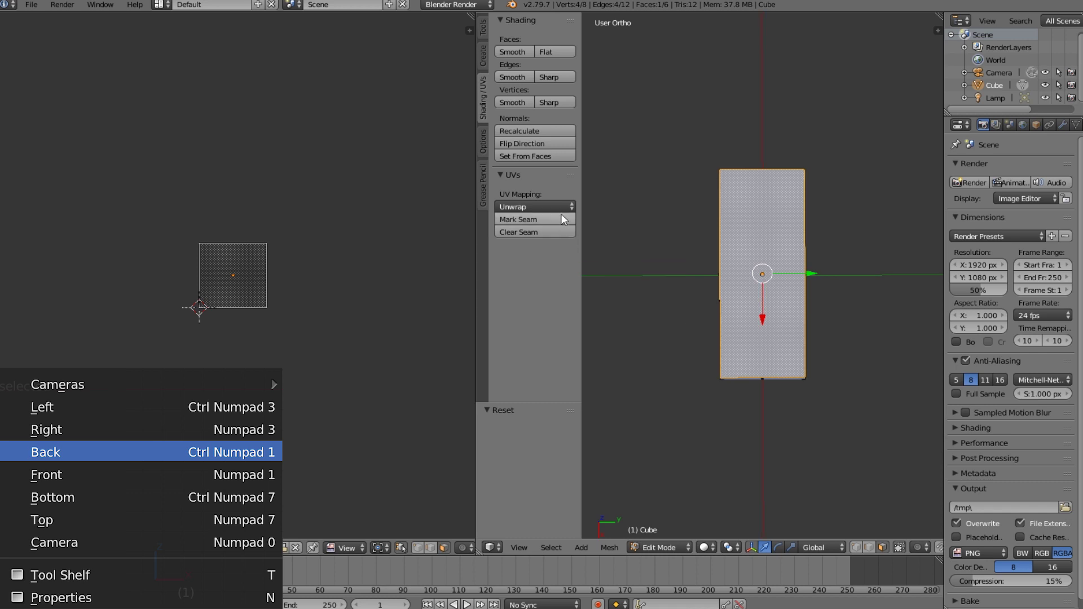
pyautogui.click(559, 208)
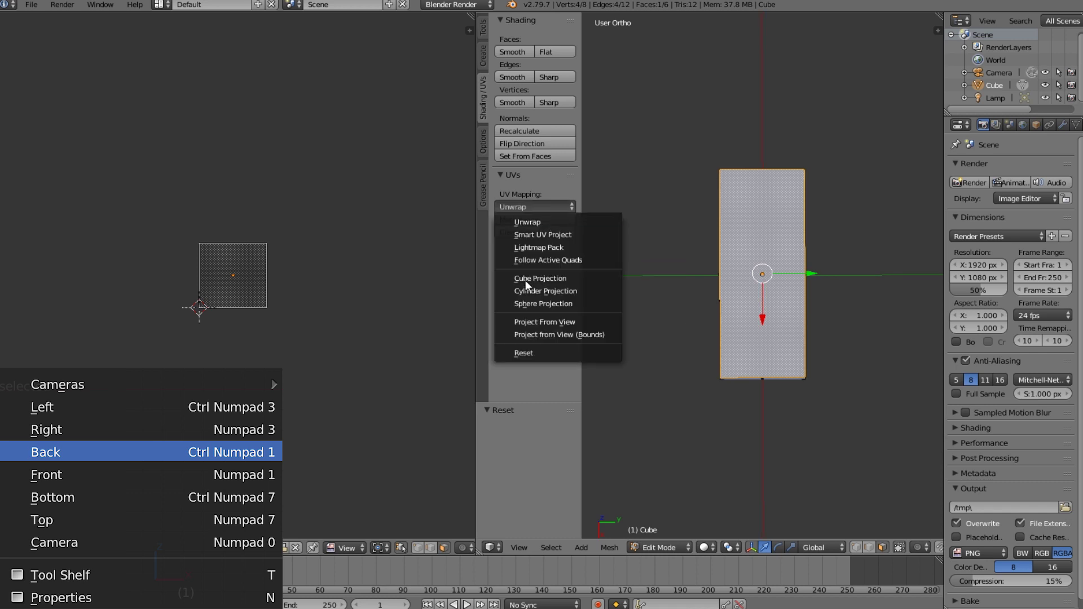
pyautogui.click(563, 321)
pyautogui.scroll(1, 205, 300)
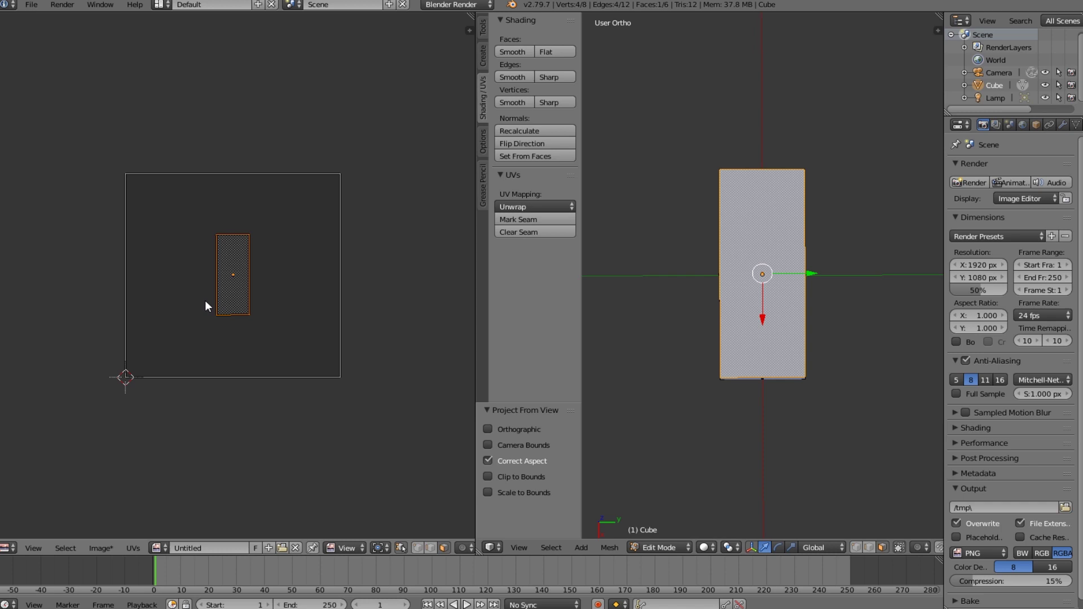
pyautogui.press('s')
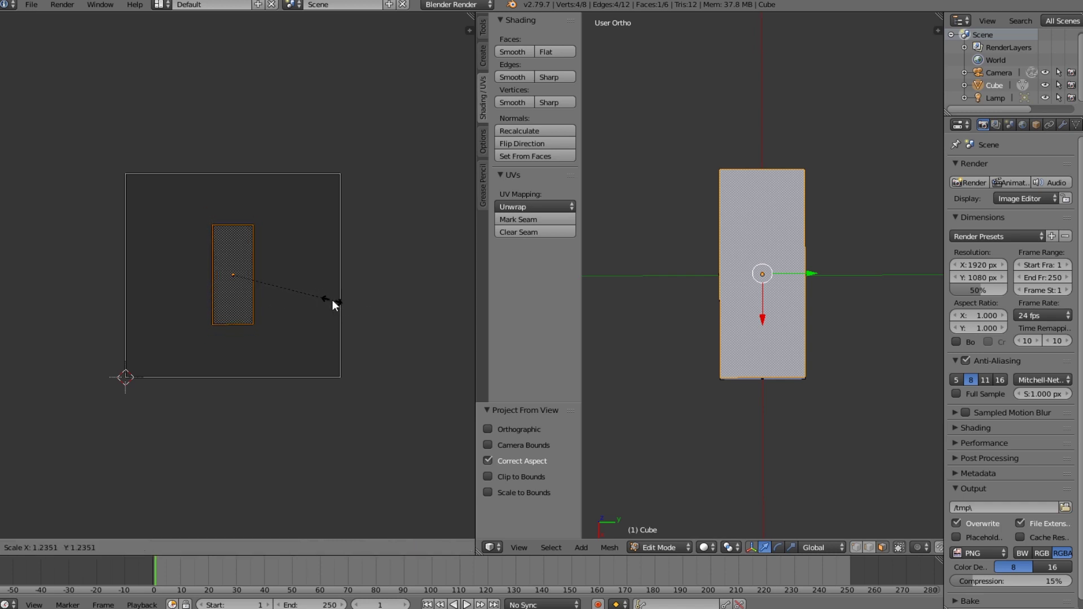
pyautogui.click(332, 303)
# Reproject the top face from a straighter view, rotating the island 1.24° and scaling it 1.268
pyautogui.moveTo(839, 311); pyautogui.dragTo(803, 186, button='middle')
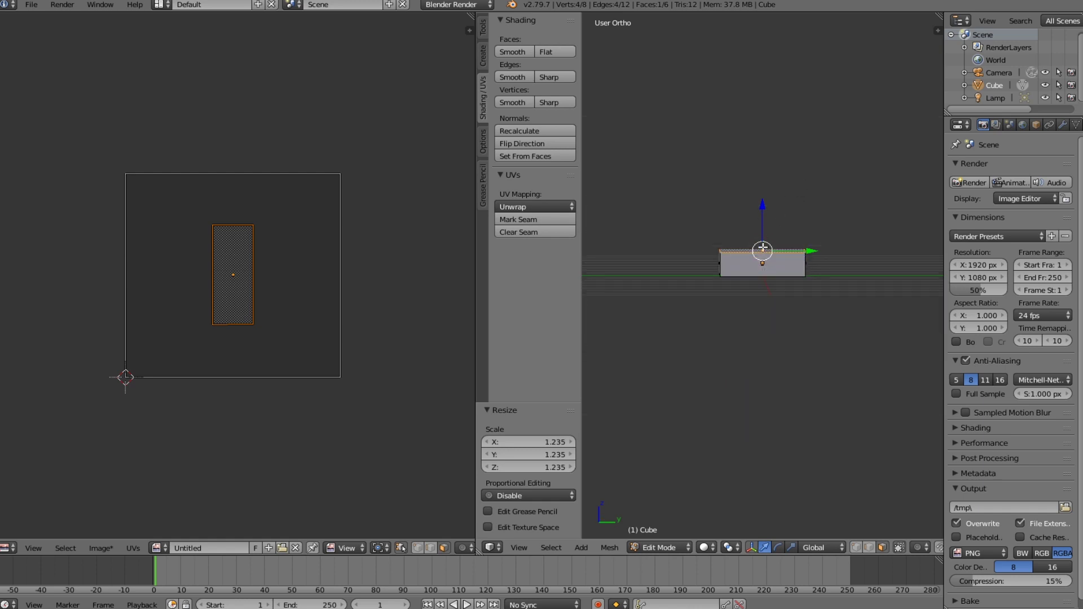
pyautogui.moveTo(610, 244); pyautogui.dragTo(662, 143, button='middle')
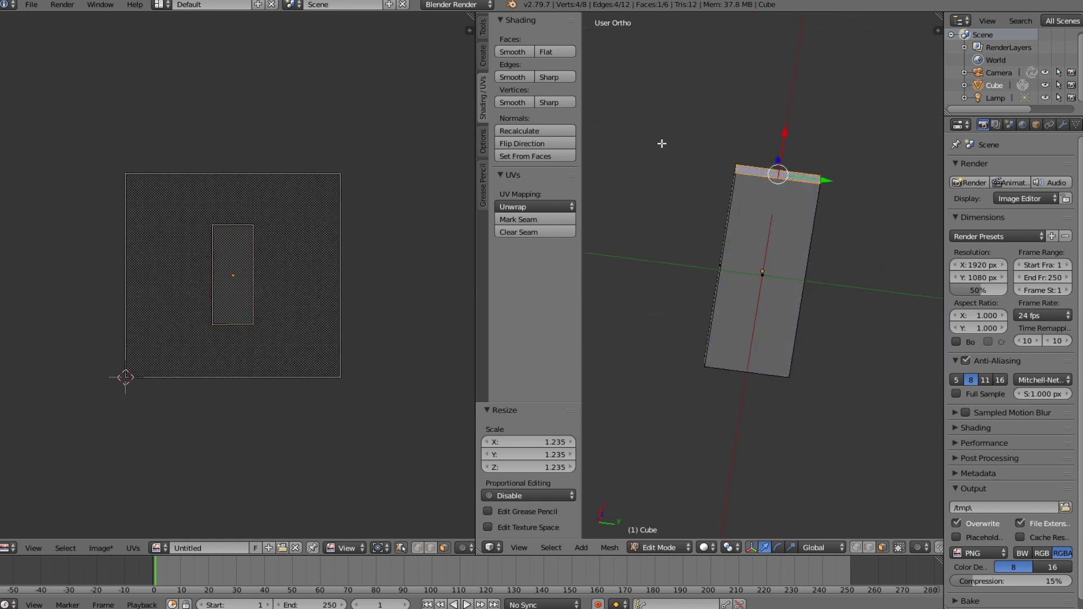
pyautogui.moveTo(790, 251); pyautogui.dragTo(806, 440, button='middle')
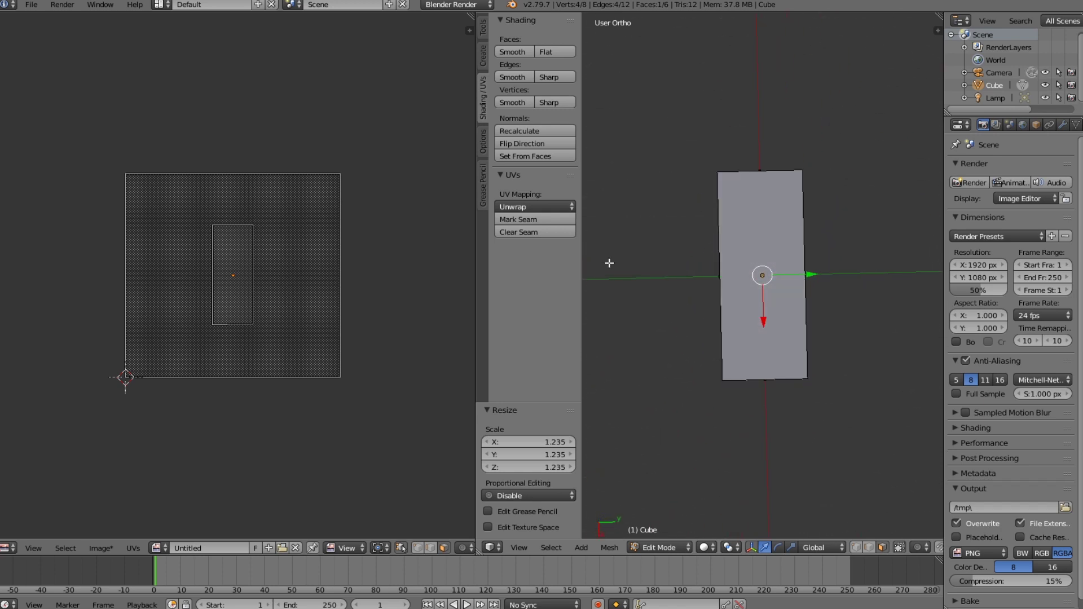
pyautogui.click(559, 206)
pyautogui.click(554, 321)
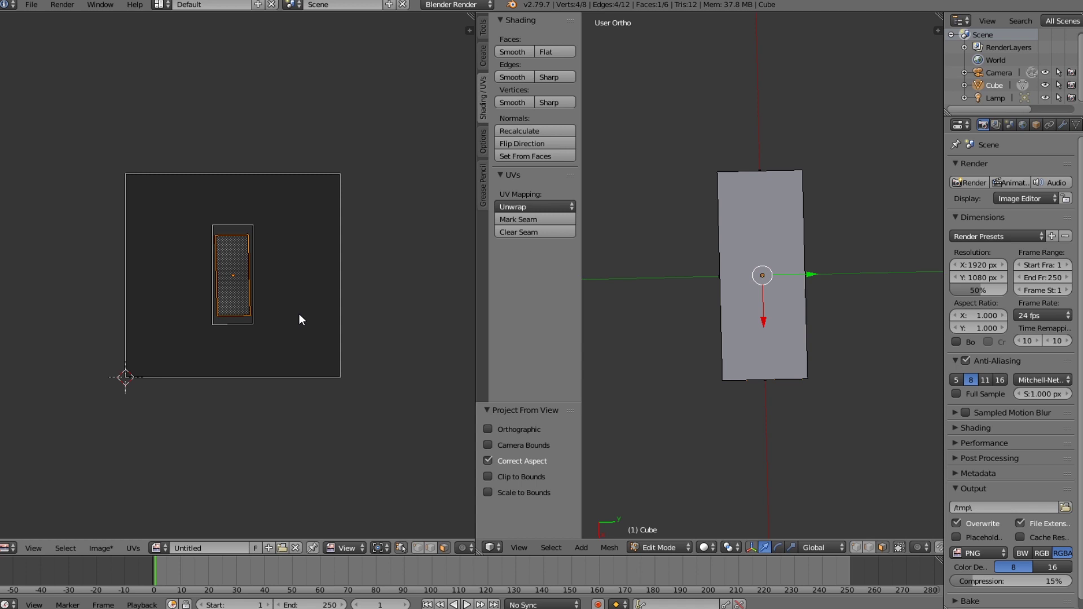
pyautogui.press('r')
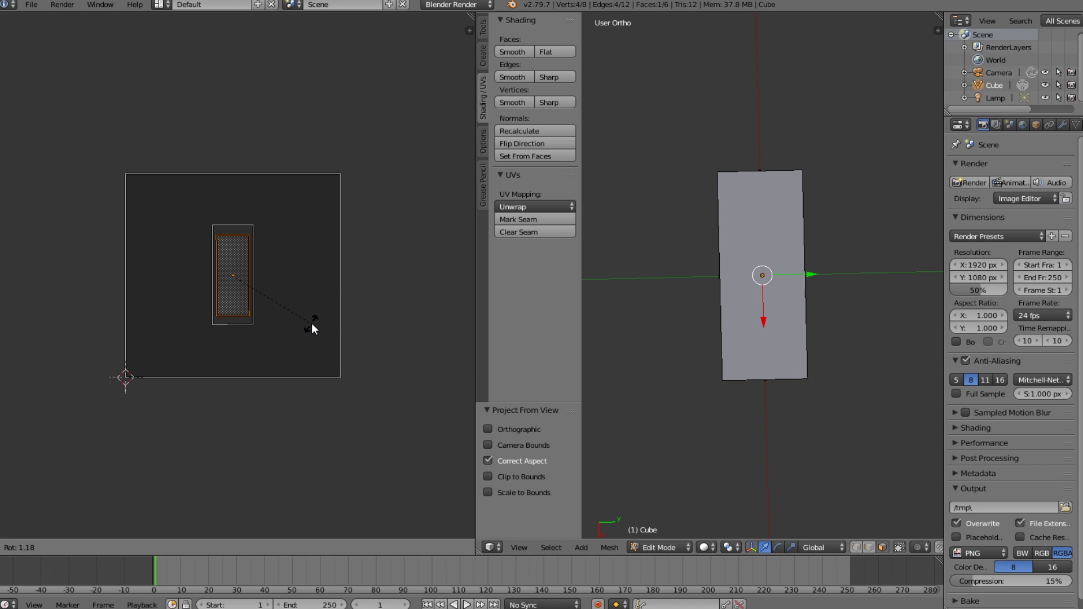
pyautogui.click(316, 326)
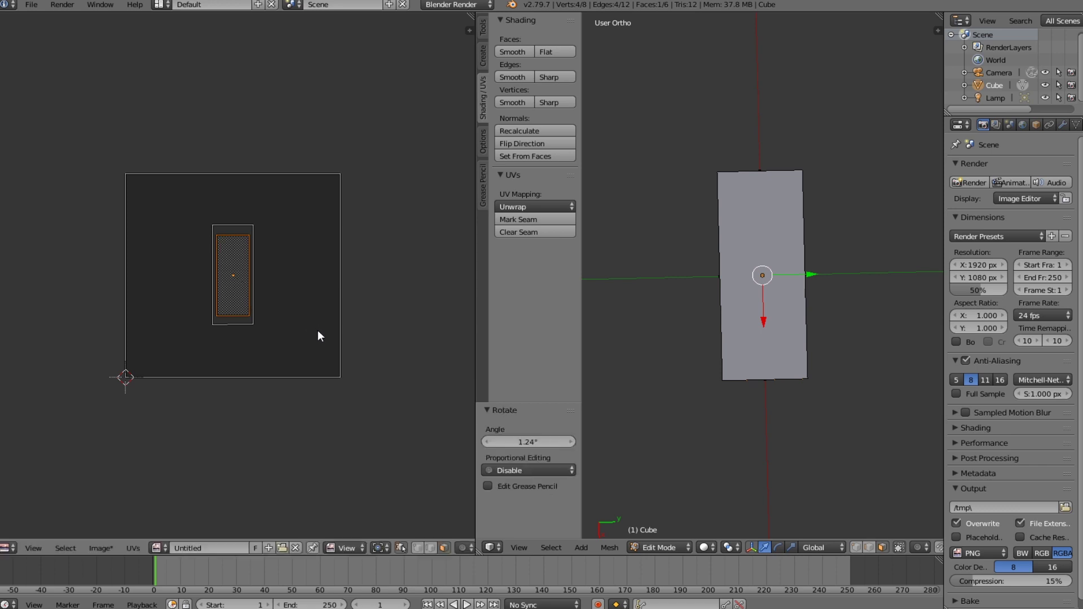
pyautogui.press('s')
pyautogui.click(334, 353)
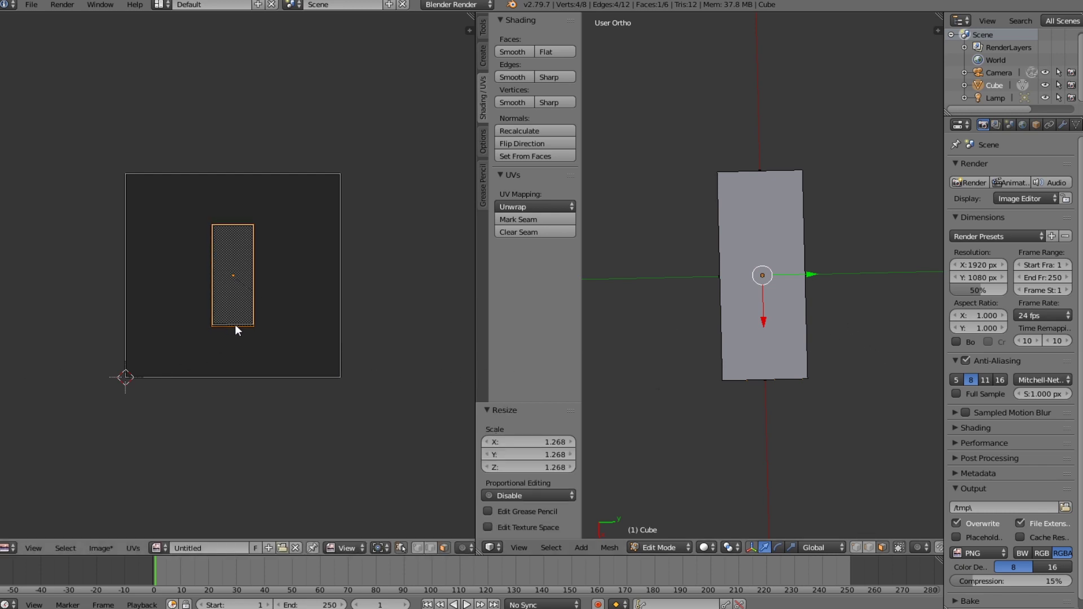
pyautogui.moveTo(739, 367); pyautogui.dragTo(747, 230, button='middle')
# Select a side face and the end face, project them from view, and scale the strip 3.444
pyautogui.rightClick(801, 265)
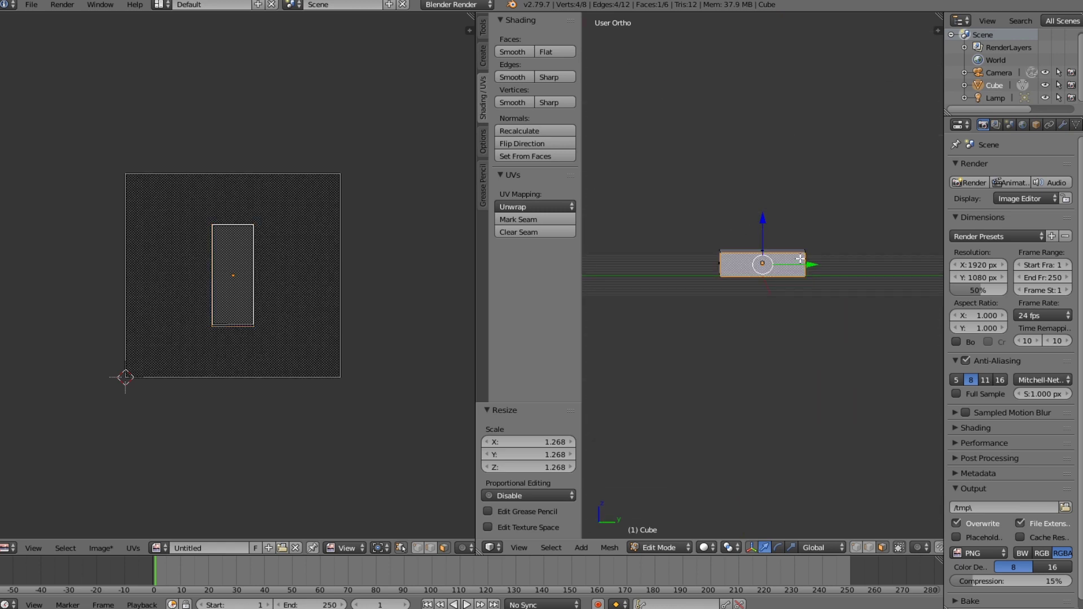
pyautogui.moveTo(711, 275); pyautogui.dragTo(941, 292, button='middle')
pyautogui.press('b')
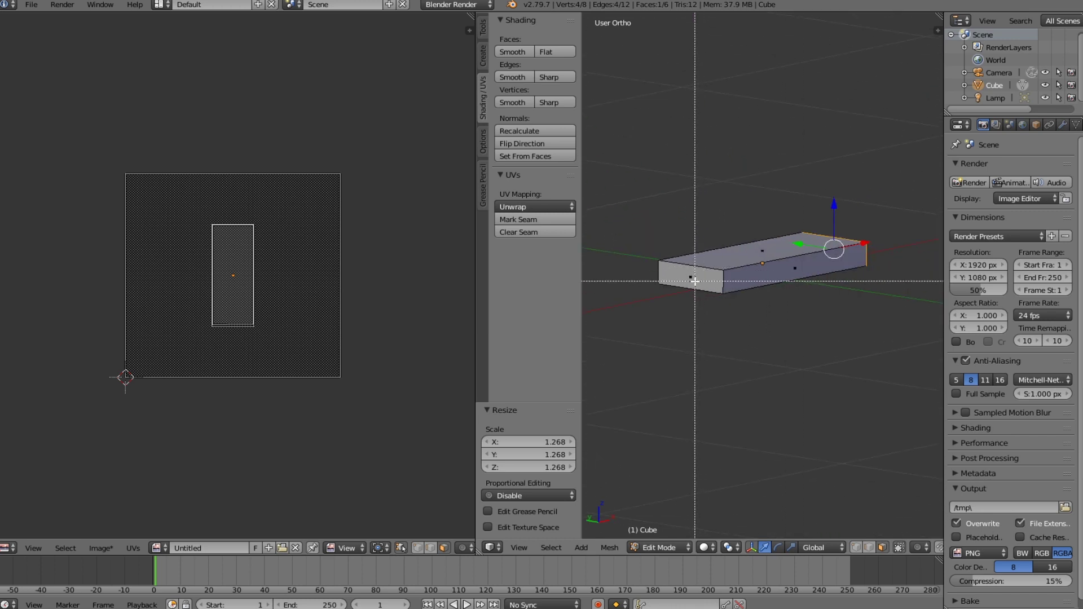
pyautogui.moveTo(687, 273); pyautogui.dragTo(707, 283)
pyautogui.moveTo(854, 319); pyautogui.dragTo(618, 305, button='middle')
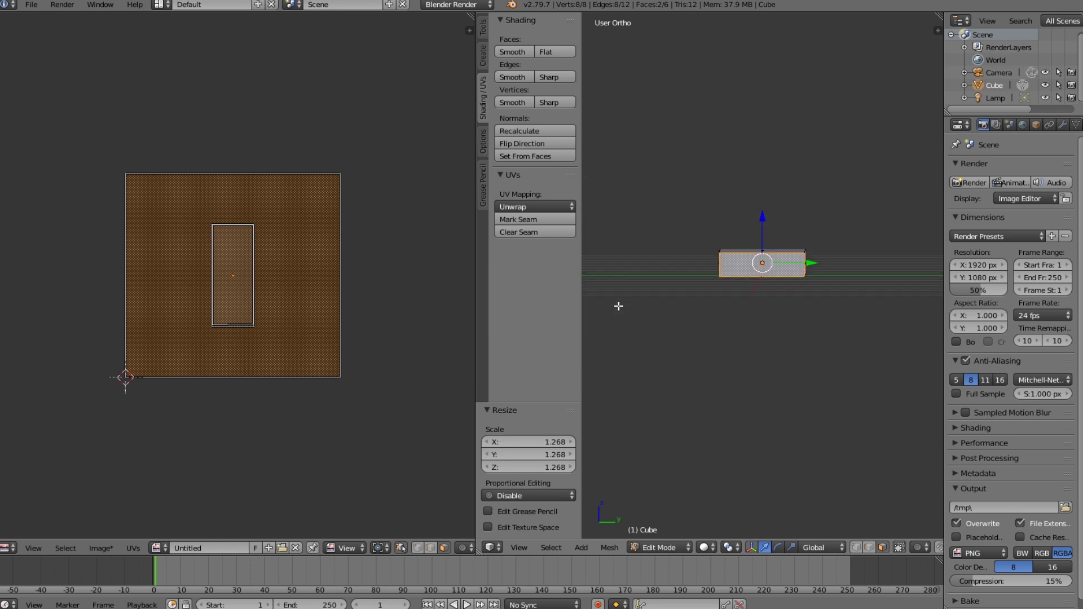
pyautogui.click(539, 207)
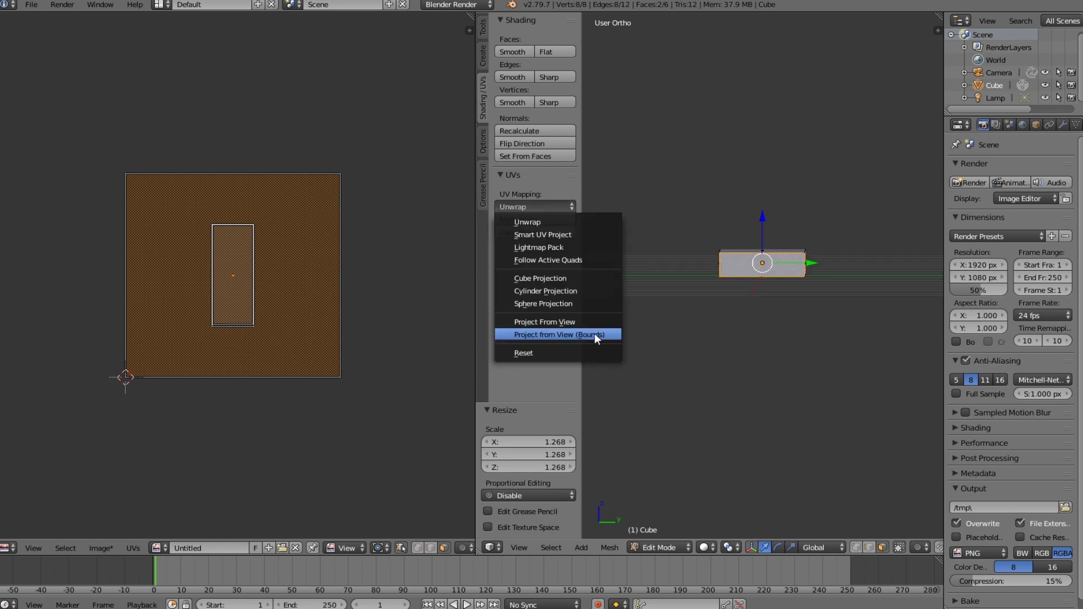
pyautogui.click(564, 321)
pyautogui.press('s')
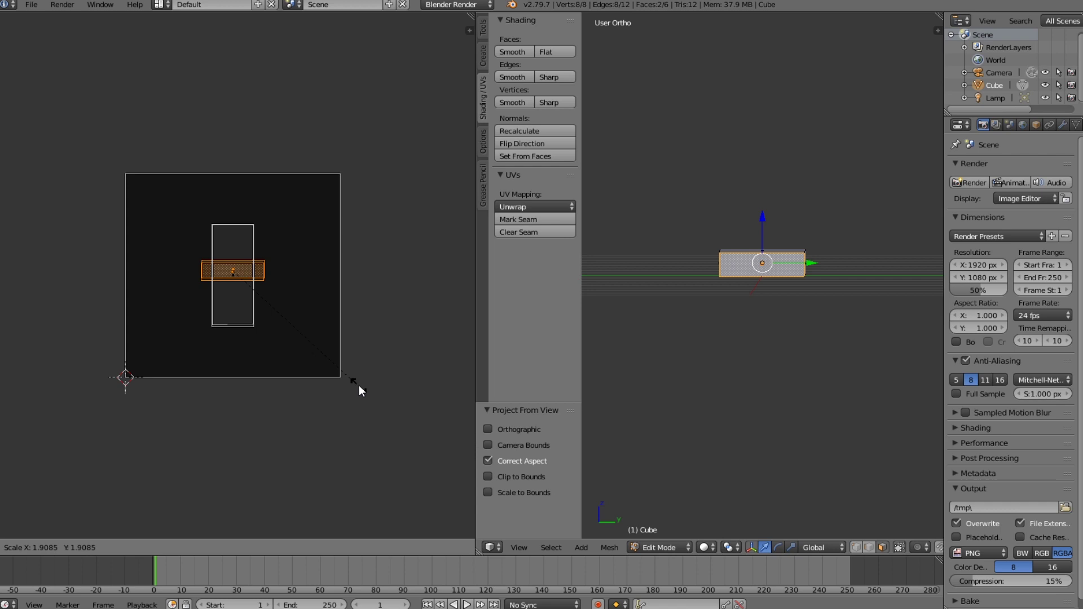
pyautogui.click(10, 443)
# Move one UV face into place, then box-select the whole UV layout
pyautogui.rightClick(202, 278)
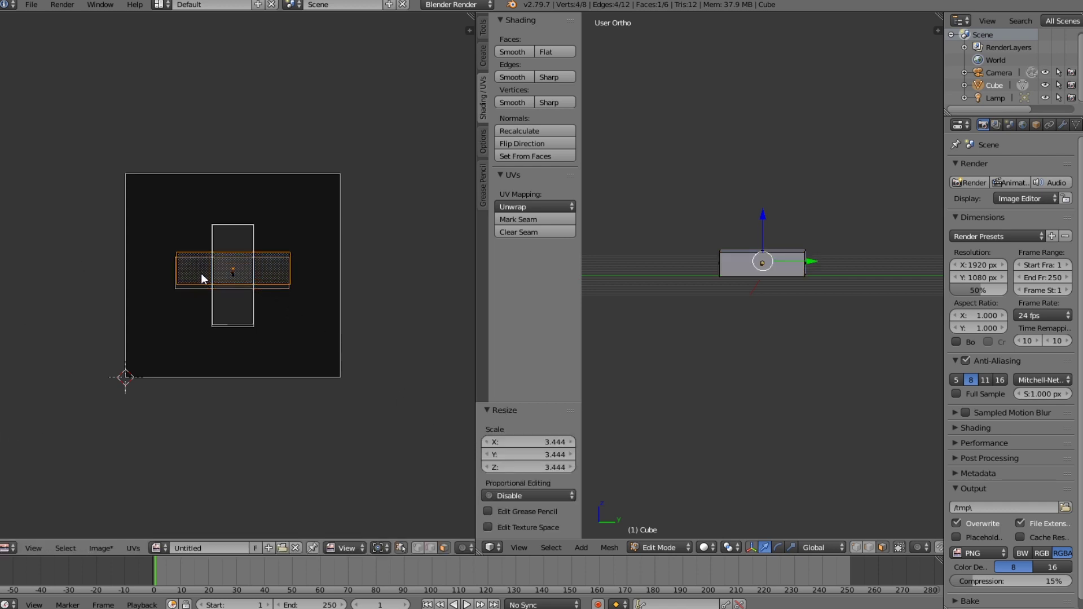
pyautogui.press('g')
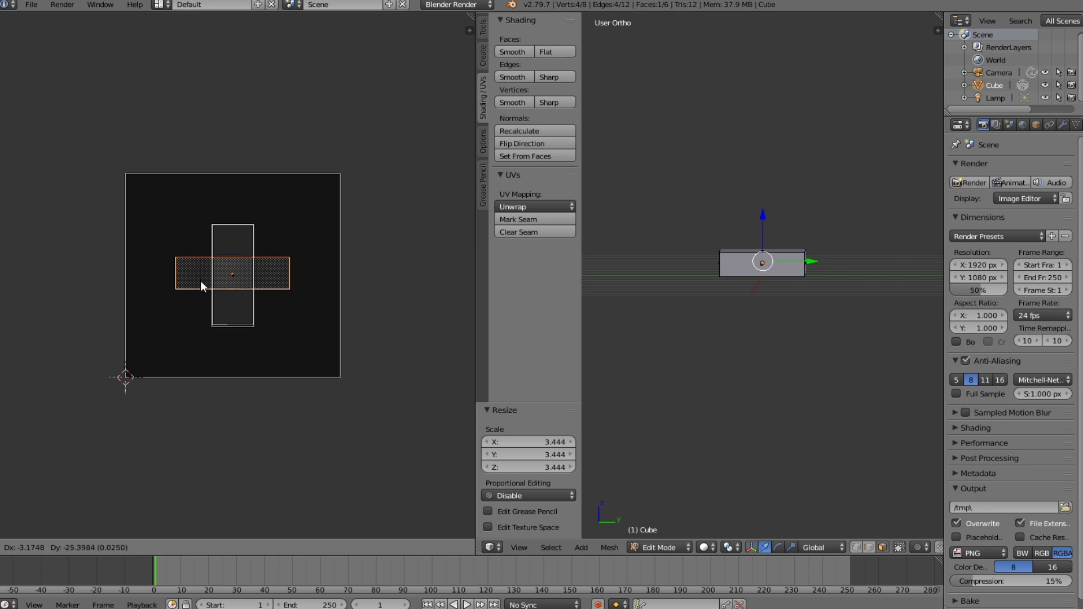
pyautogui.click(203, 283)
pyautogui.press('a')
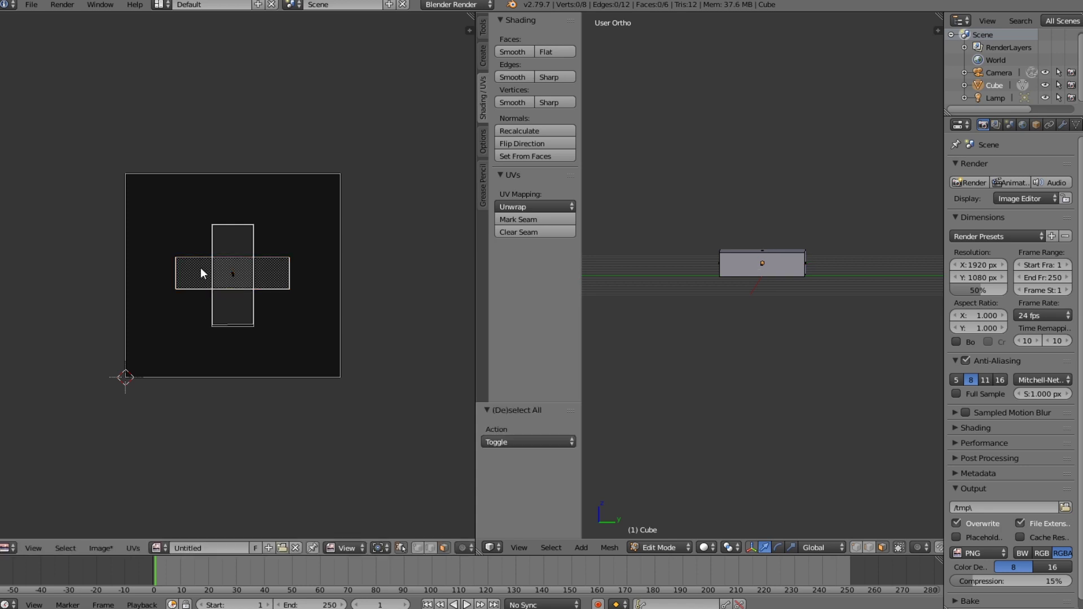
pyautogui.press('b')
pyautogui.moveTo(223, 266); pyautogui.dragTo(238, 278)
# Move the full-size and full-image UV faces off to the side of the image
pyautogui.click(292, 273)
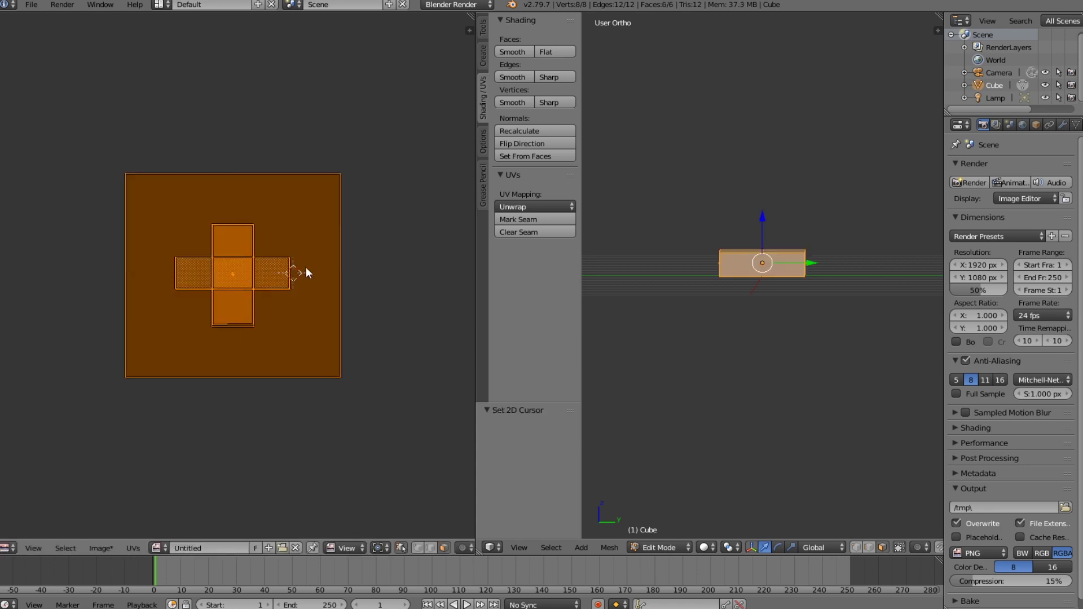
pyautogui.press('a')
pyautogui.click(284, 275)
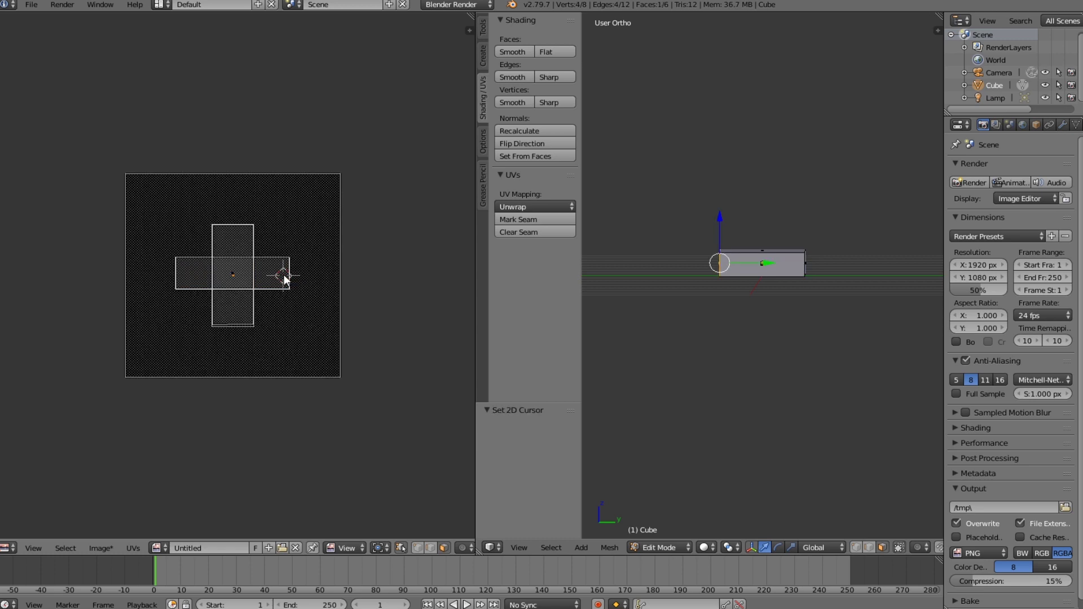
pyautogui.press('g')
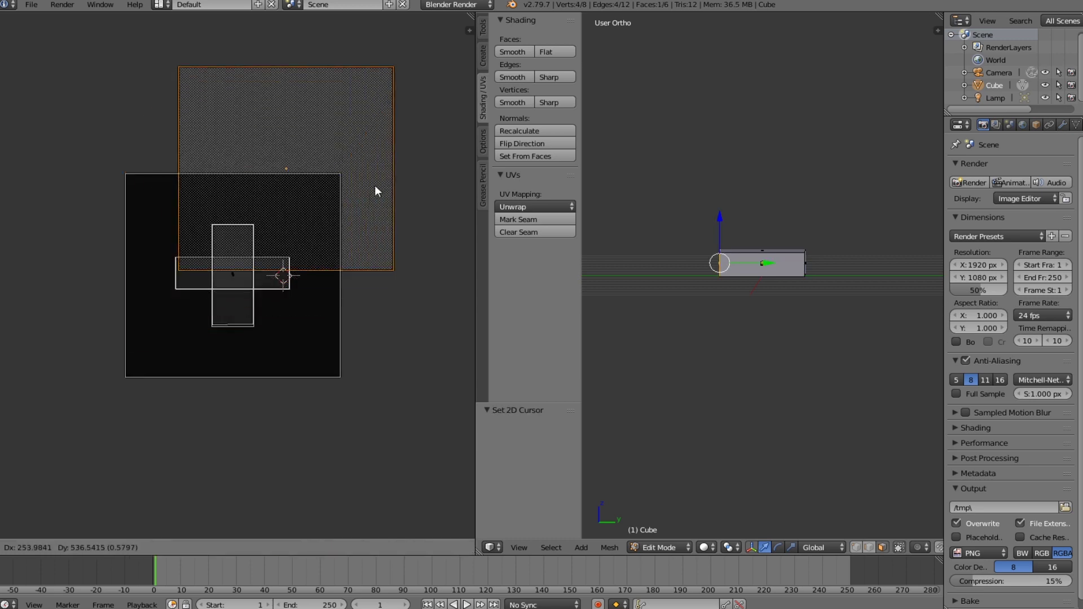
pyautogui.click(68, 271)
pyautogui.rightClick(224, 274)
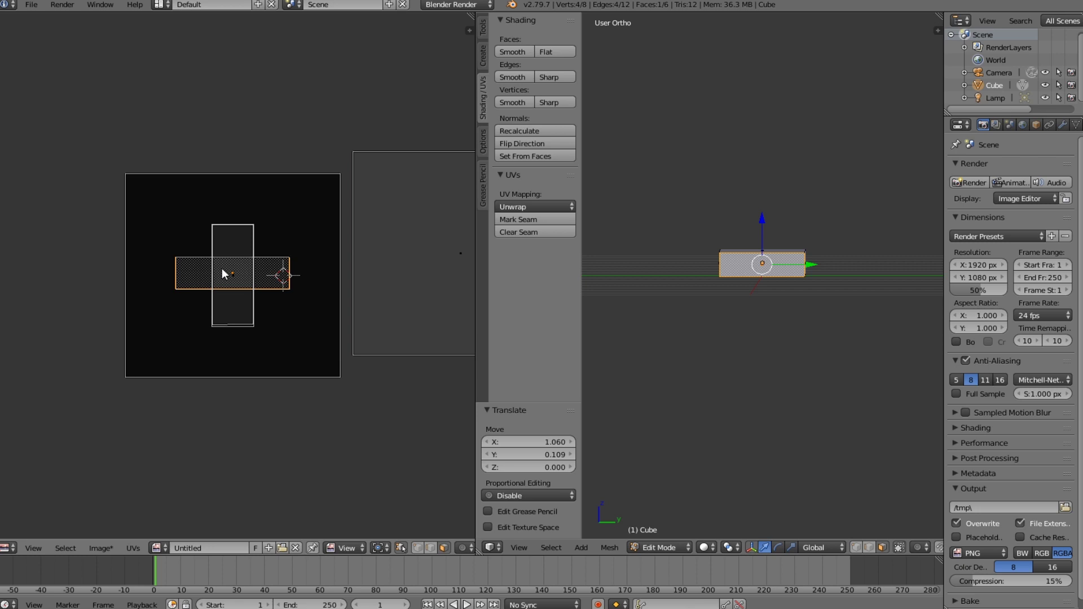
pyautogui.press('a')
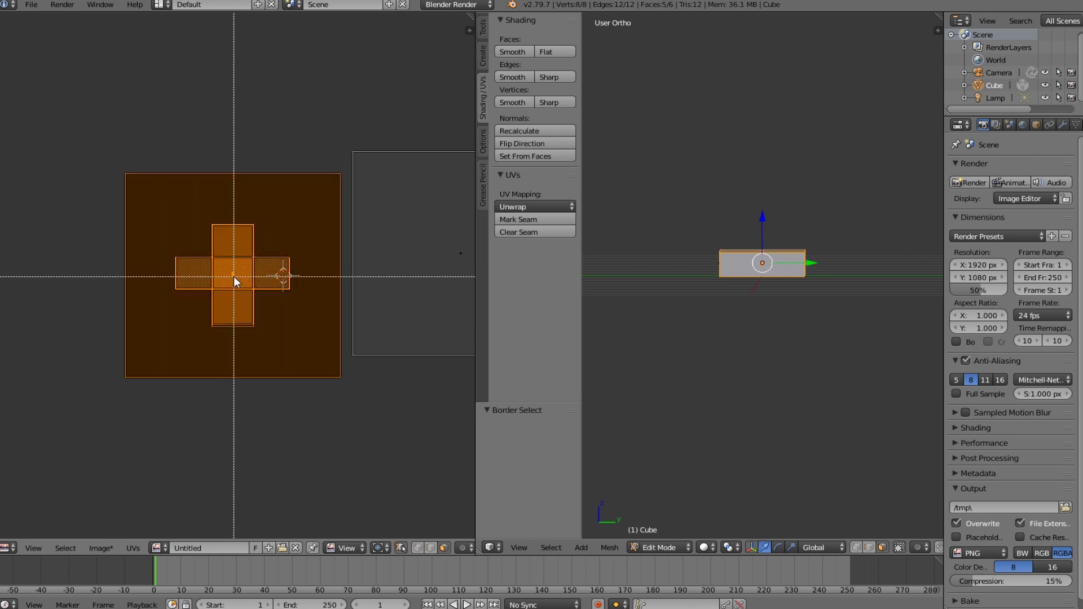
pyautogui.press('a')
pyautogui.click(248, 346)
pyautogui.rightClick(247, 346)
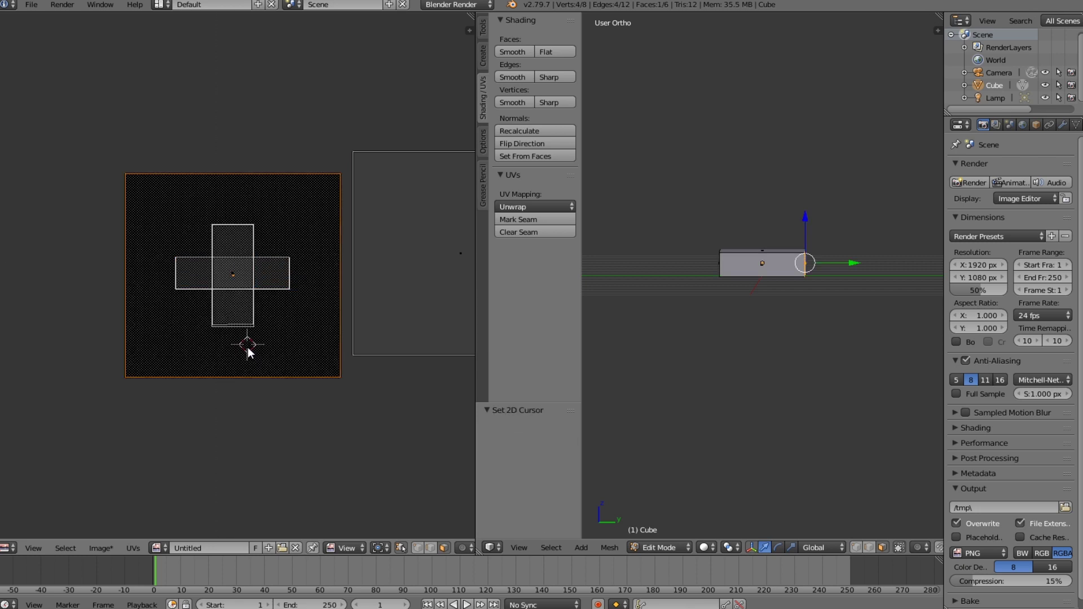
pyautogui.press('g')
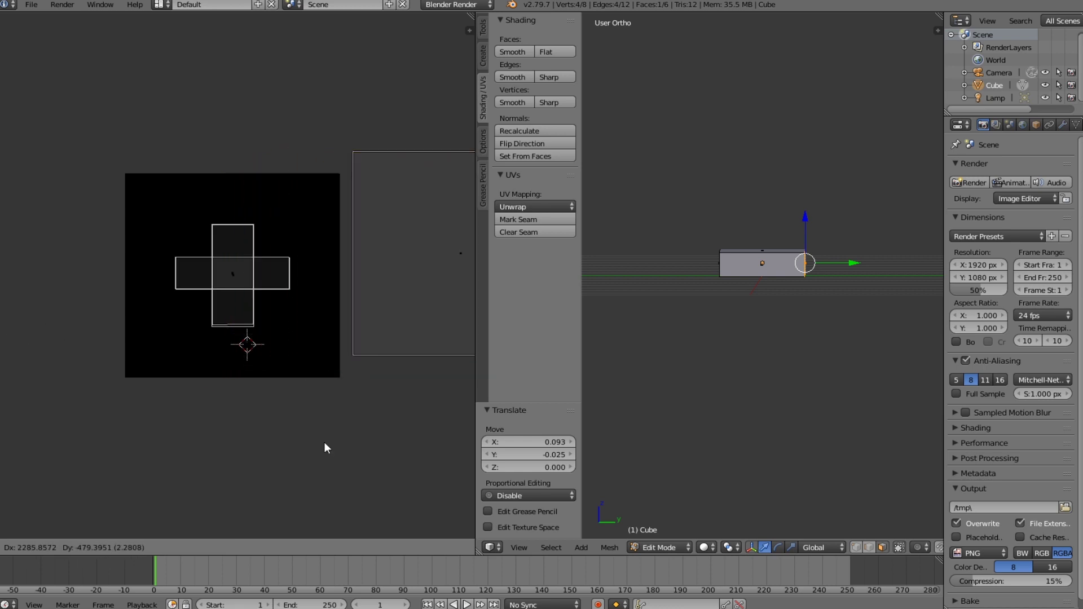
pyautogui.click(53, 319)
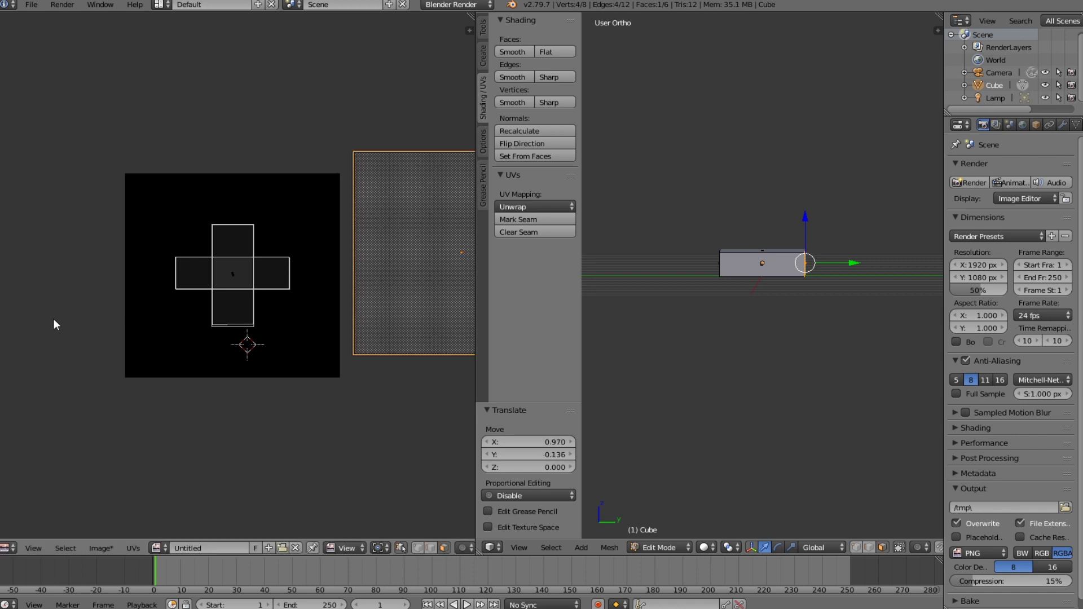
# Shrink a horizontal strip to about 0.378, stretch it vertically, and place it above the tall rectangle
pyautogui.scroll(2, 53, 320)
pyautogui.rightClick(235, 285)
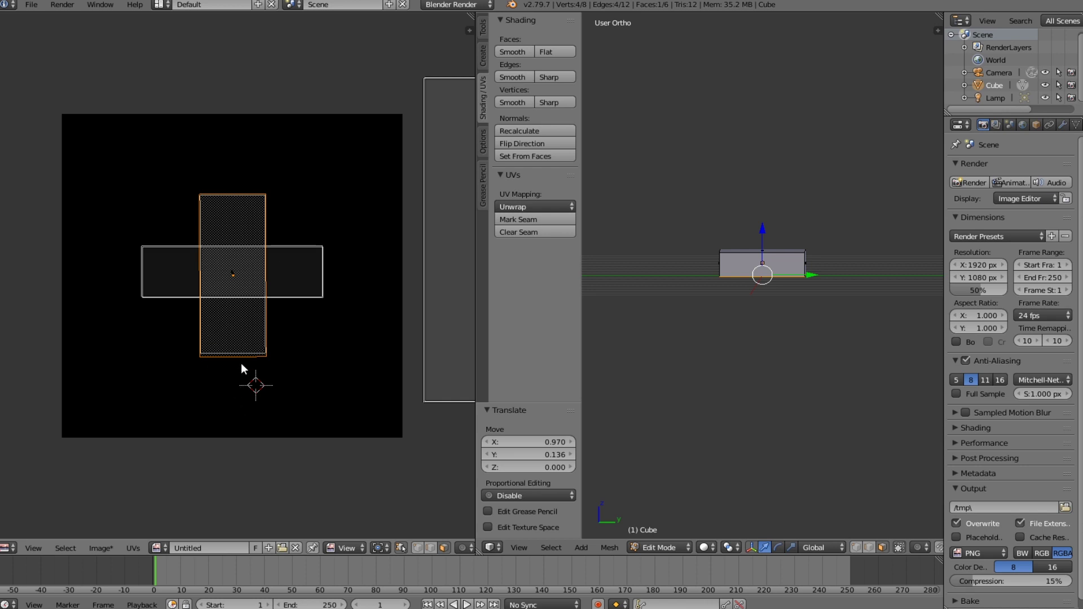
pyautogui.click(301, 287)
pyautogui.rightClick(282, 269)
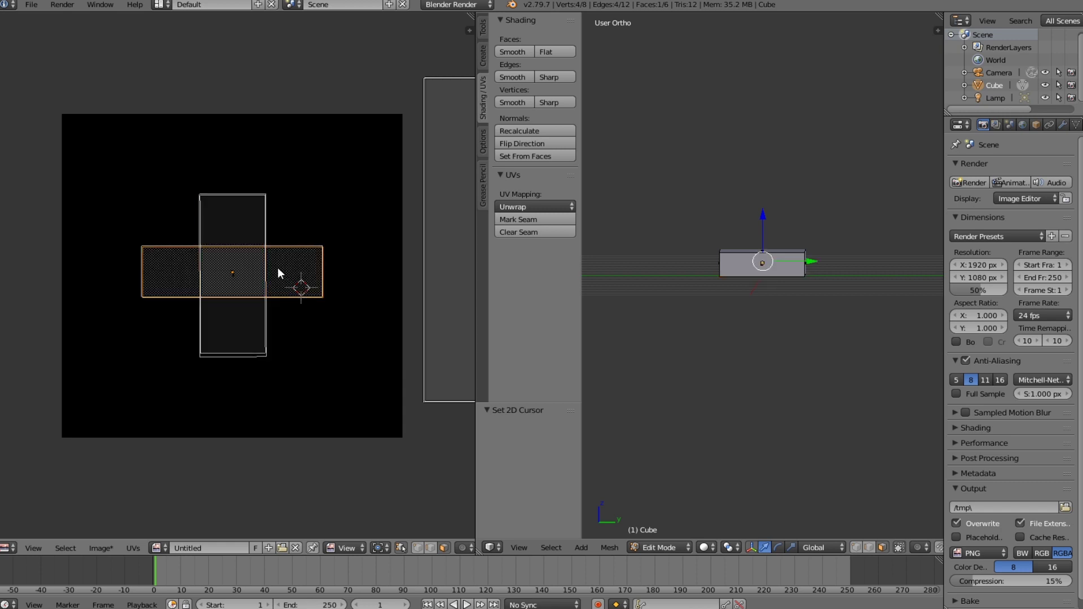
pyautogui.press('g')
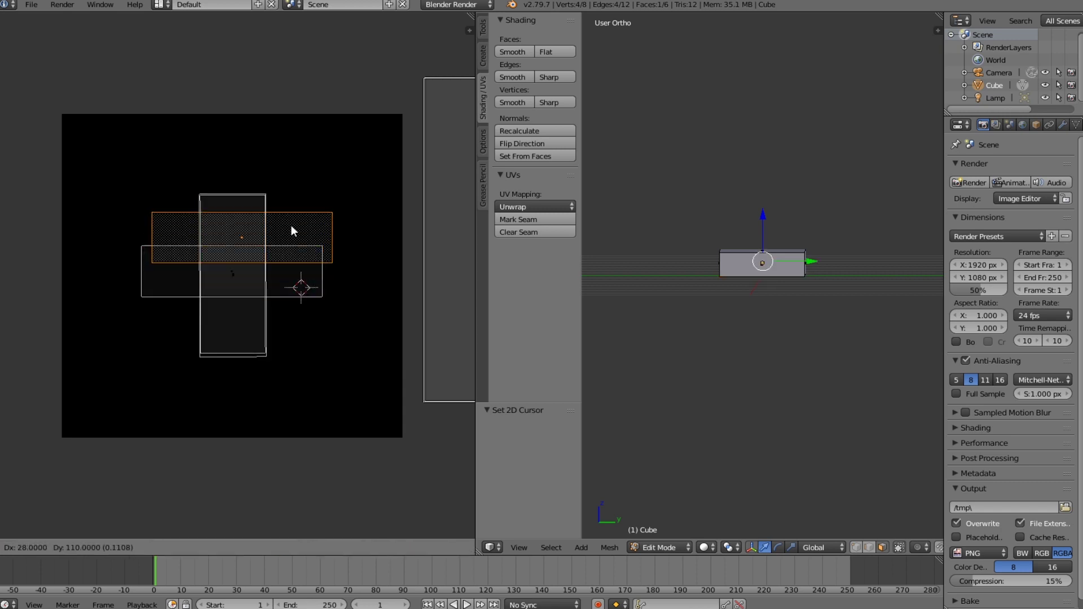
pyautogui.click(283, 162)
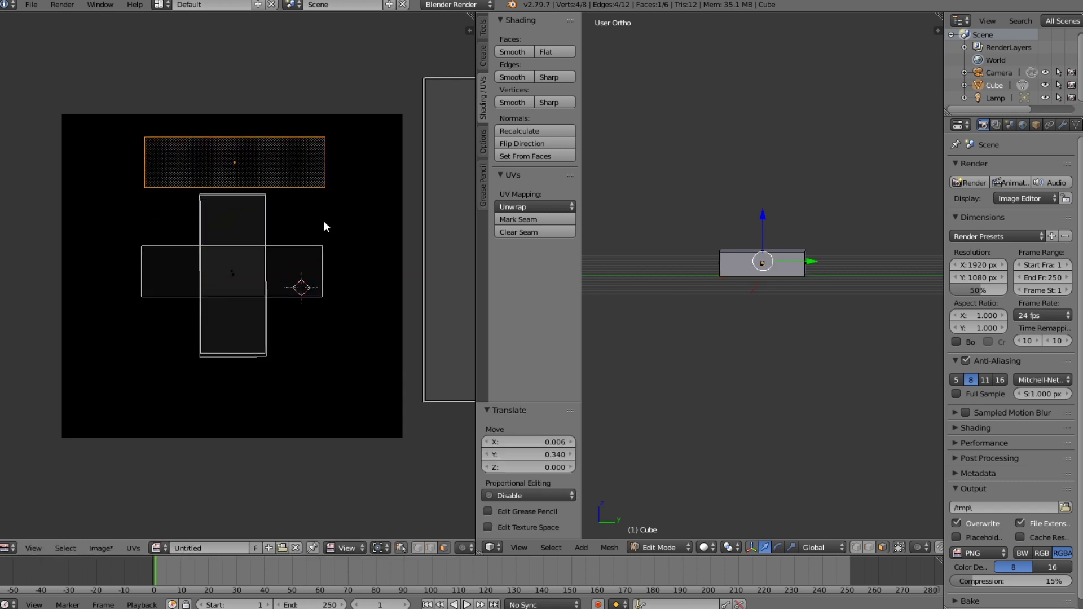
pyautogui.press('s')
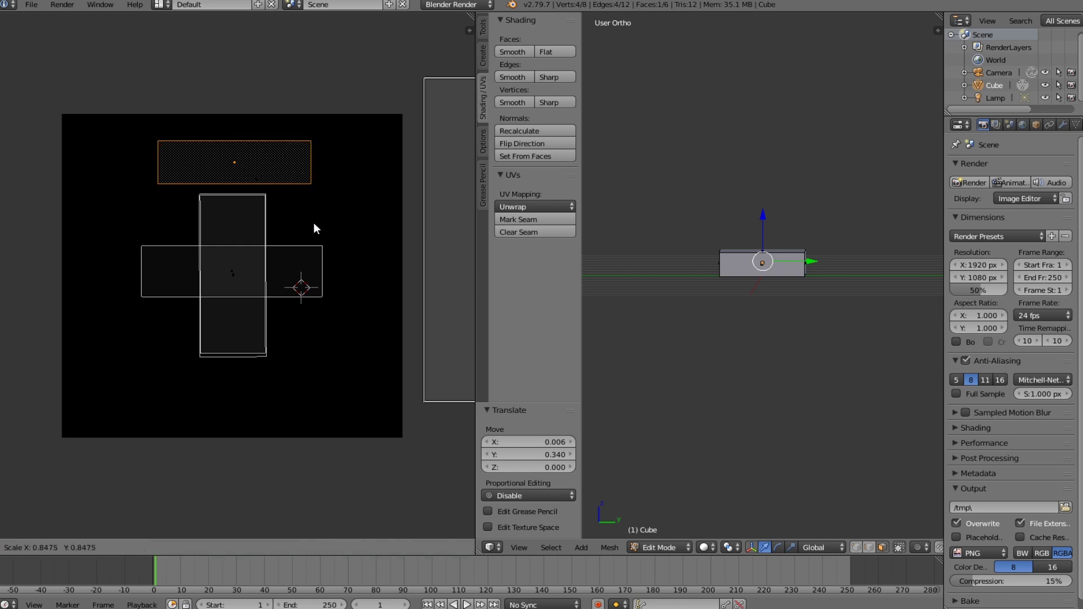
pyautogui.click(256, 202)
pyautogui.press('s')
pyautogui.press('y')
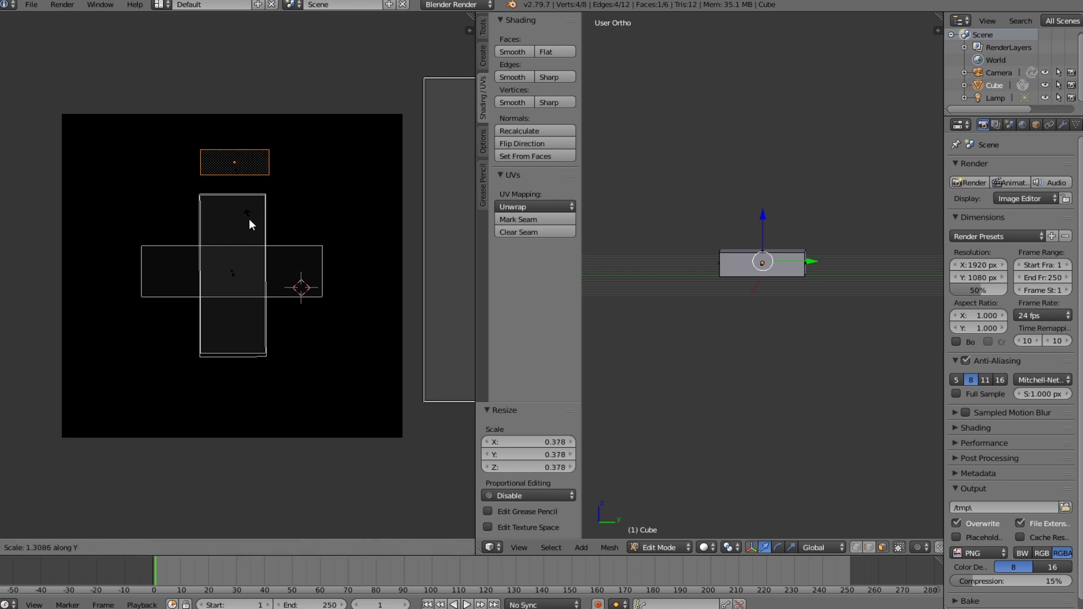
pyautogui.click(249, 228)
pyautogui.press('g')
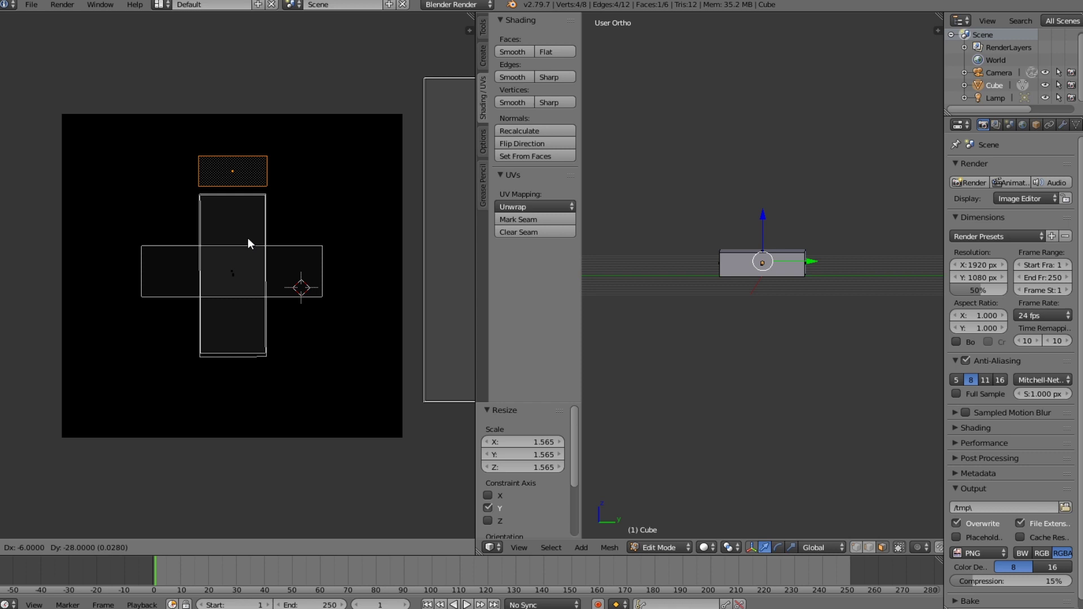
pyautogui.click(248, 238)
# Shrink the other horizontal strip to 0.351 and stretch it taller along Y
pyautogui.rightClick(306, 279)
pyautogui.rightClick(300, 282)
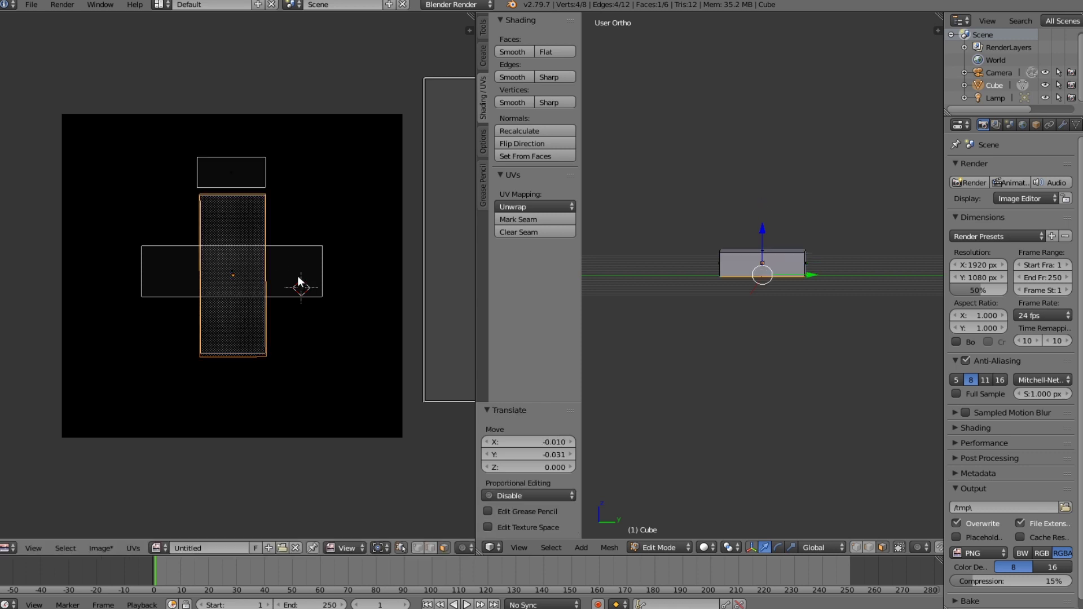
pyautogui.rightClick(162, 287)
pyautogui.press('s')
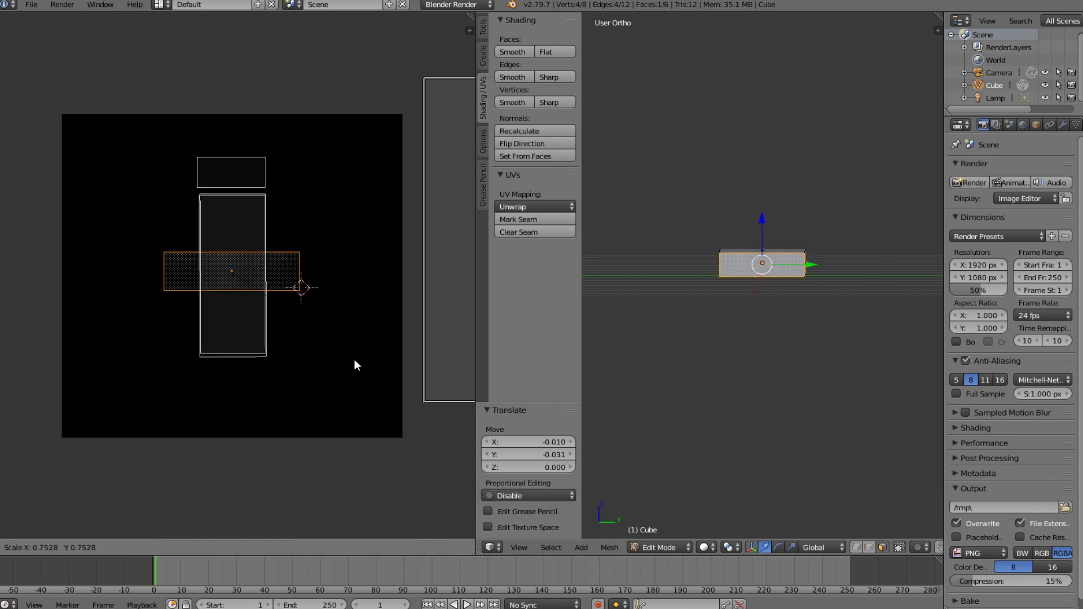
pyautogui.click(282, 327)
pyautogui.press('s')
pyautogui.press('y')
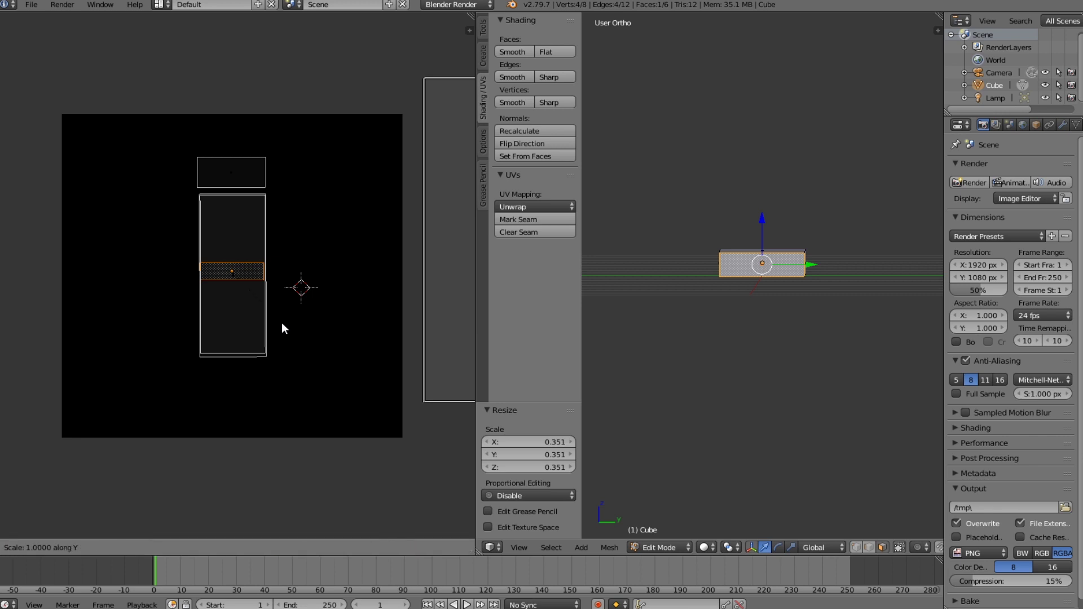
pyautogui.click(281, 380)
# Widen that strip slightly along X and place it below the tall rectangle
pyautogui.press('g')
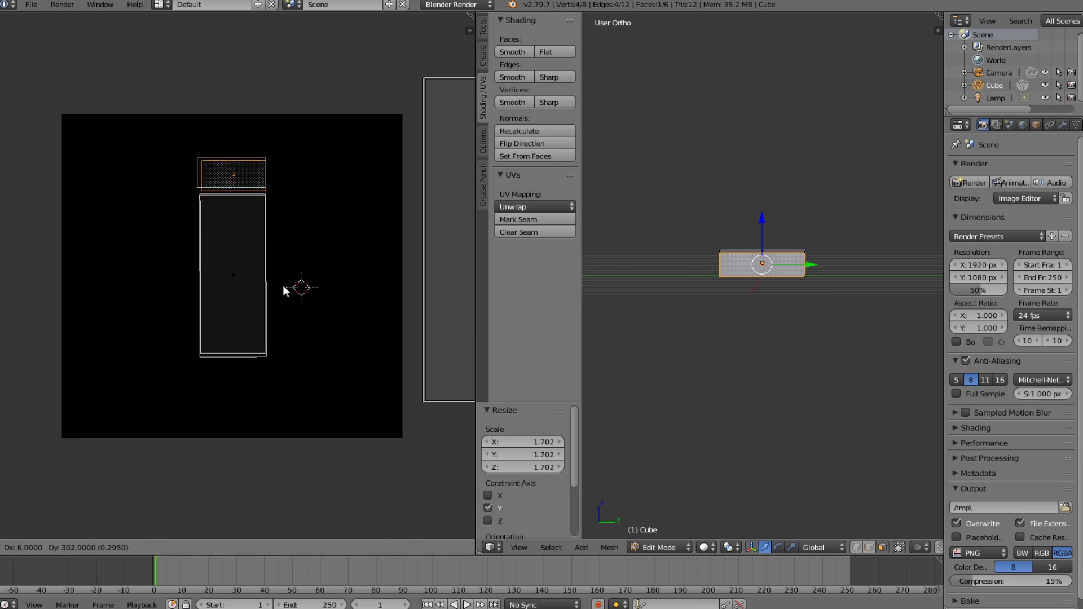
pyautogui.click(278, 283)
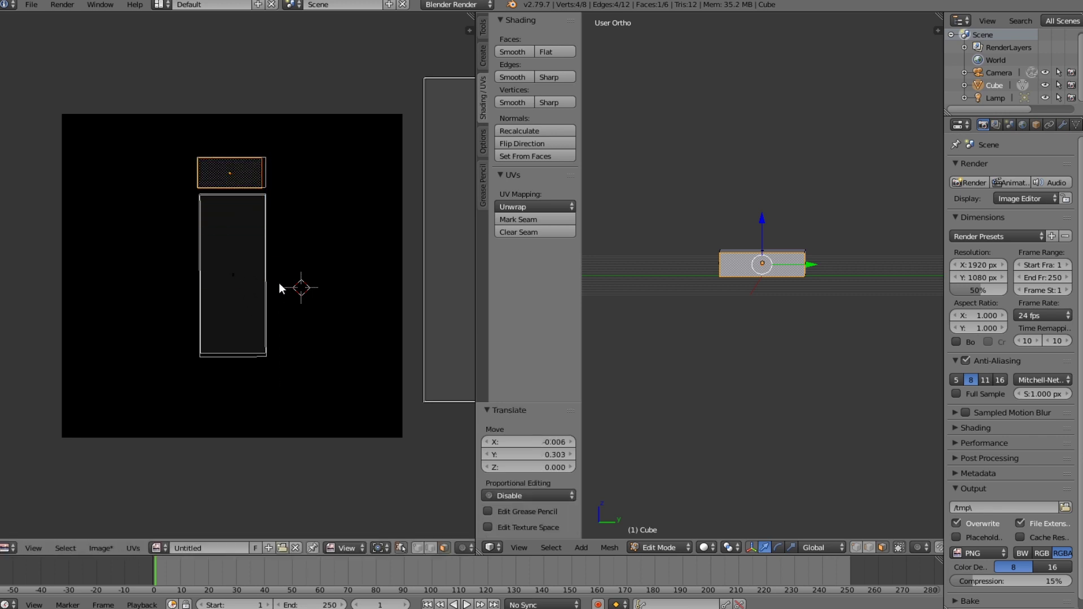
pyautogui.press('s')
pyautogui.press('x')
pyautogui.click(290, 290)
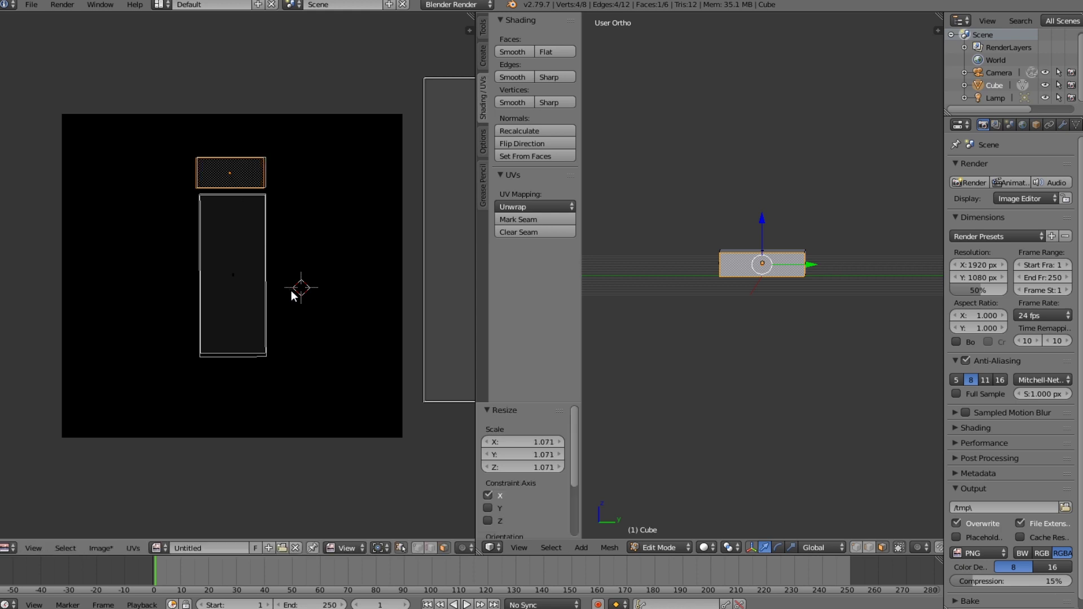
pyautogui.press('g')
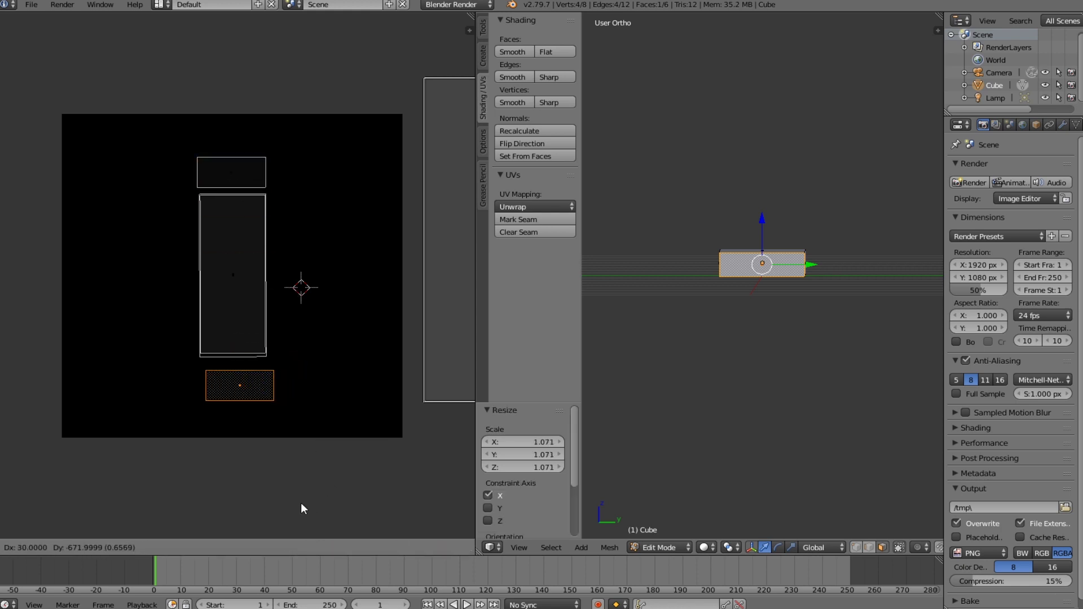
pyautogui.click(295, 503)
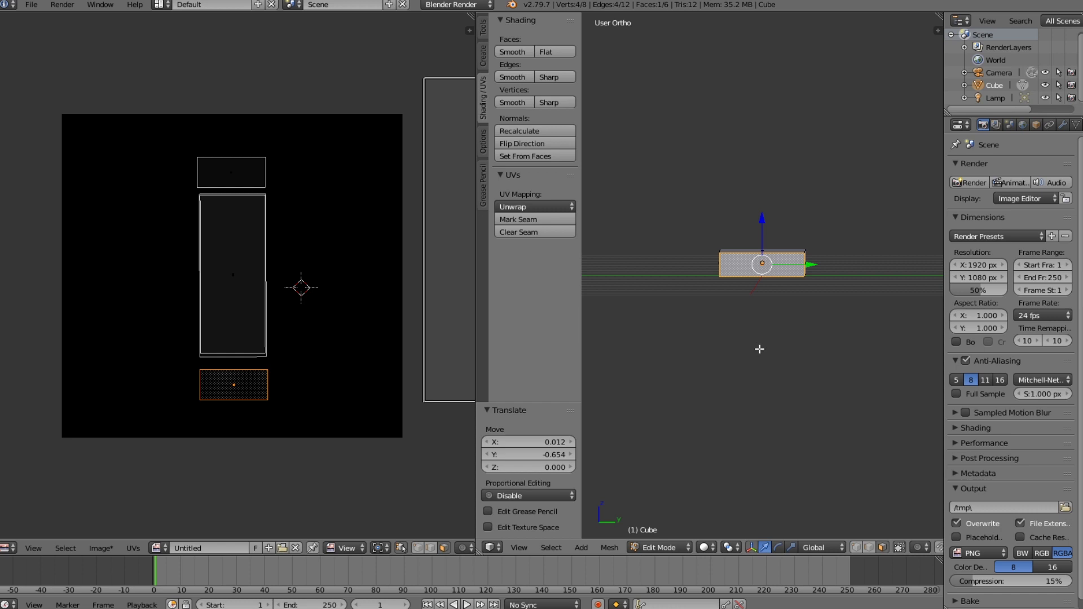
pyautogui.moveTo(759, 350); pyautogui.dragTo(912, 351, button='middle')
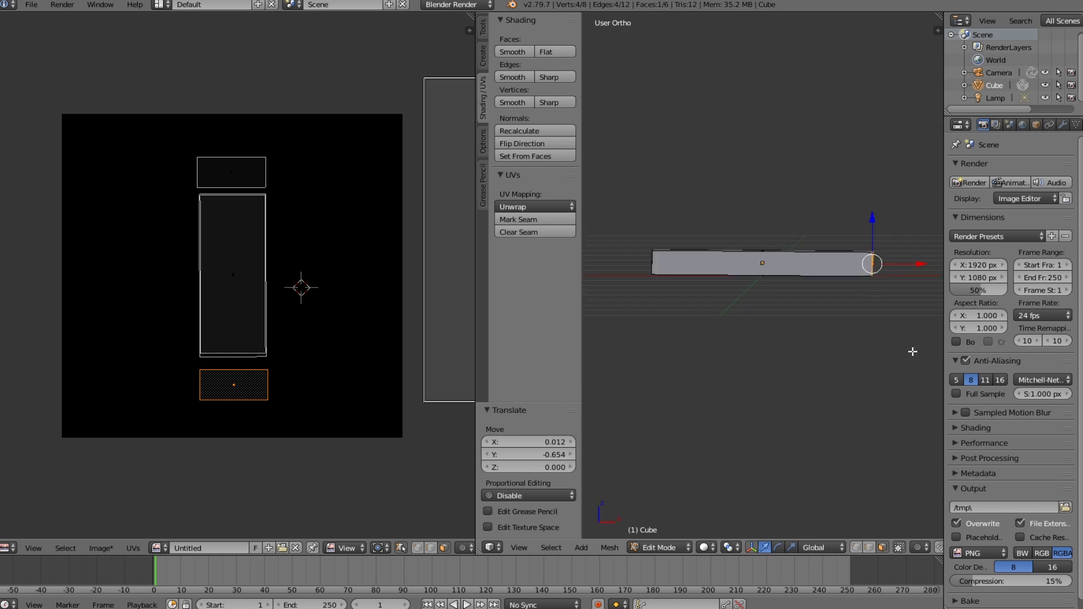
# Project the two long side faces from view, enlarge them about 1.58, and rotate slightly beside the centre island
pyautogui.rightClick(828, 264)
pyautogui.moveTo(828, 263); pyautogui.dragTo(934, 332, button='middle')
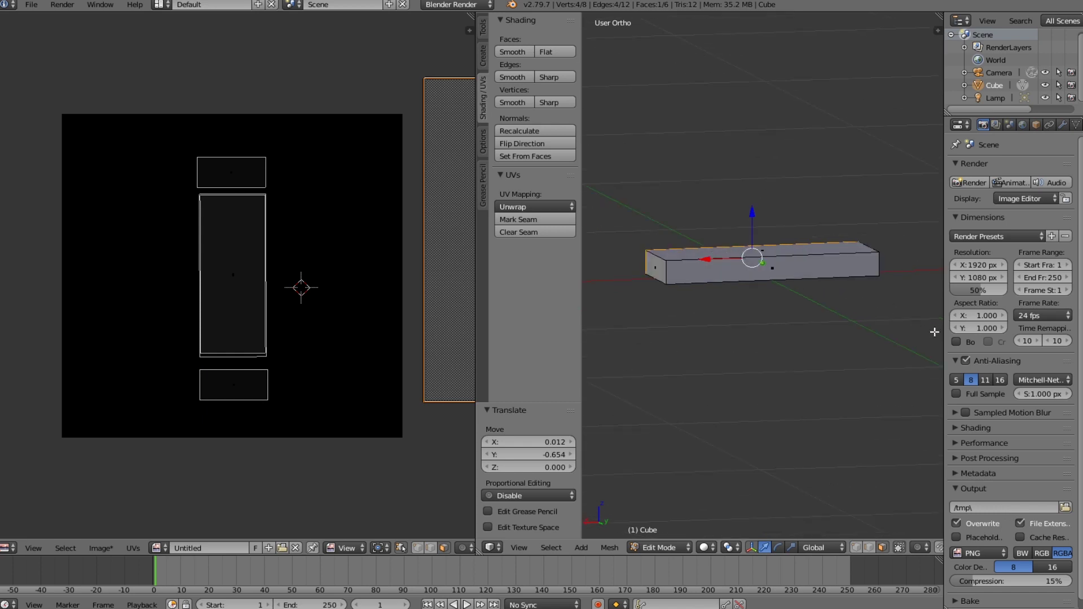
pyautogui.keyDown('shift'); pyautogui.rightClick(781, 274); pyautogui.keyUp('shift')
pyautogui.moveTo(776, 290); pyautogui.dragTo(691, 309, button='middle')
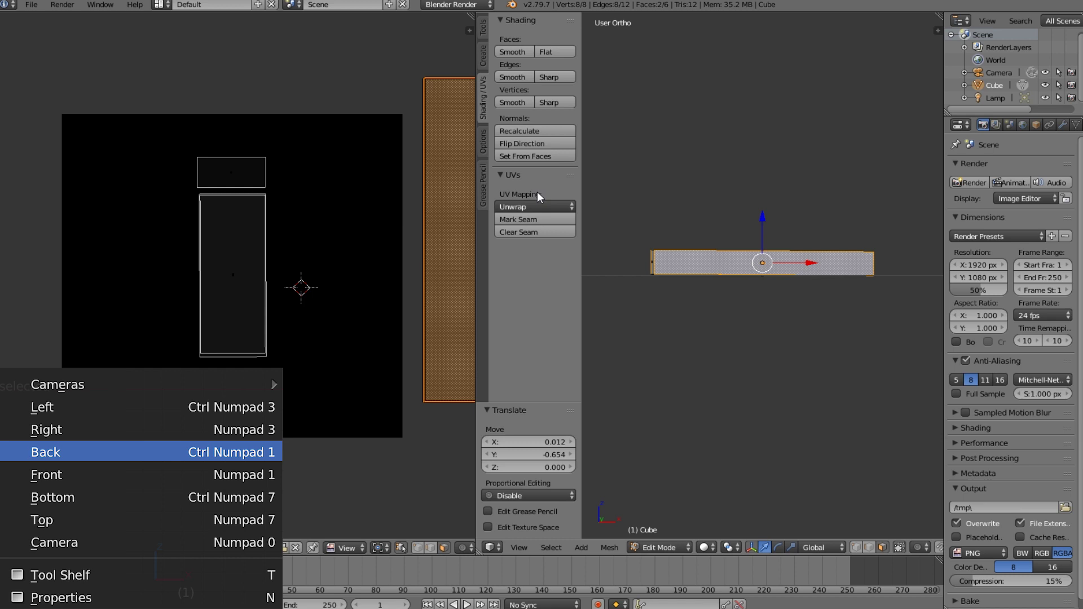
pyautogui.click(540, 205)
pyautogui.click(551, 317)
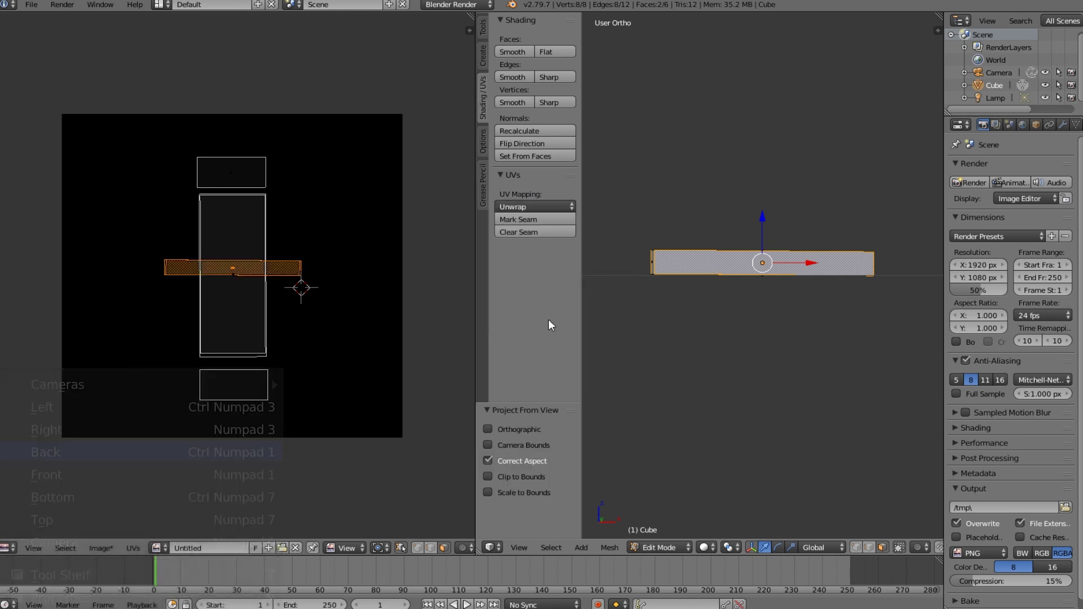
pyautogui.press('s')
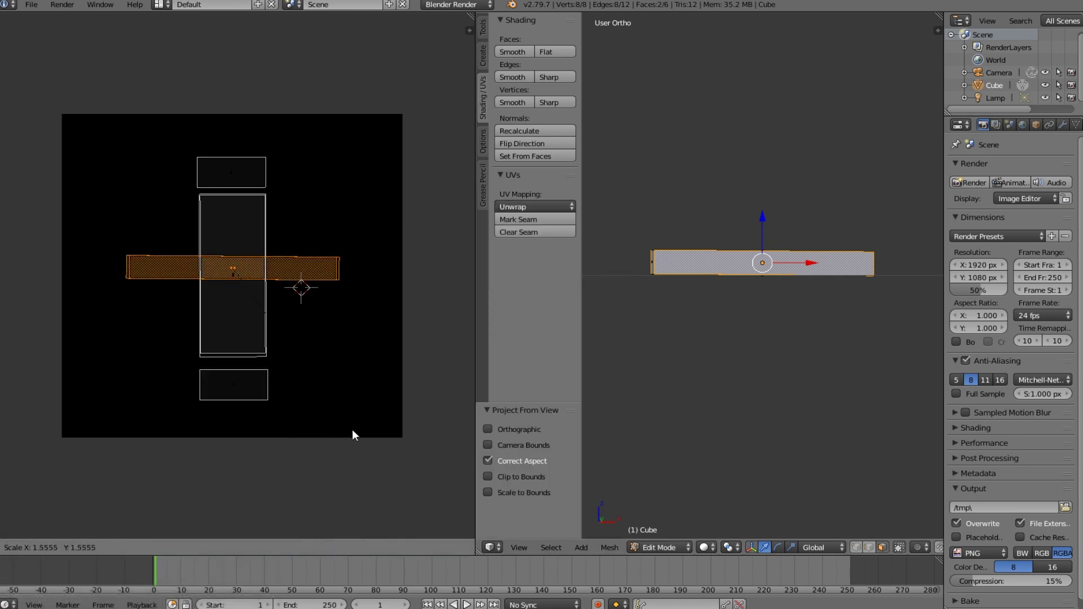
pyautogui.click(357, 429)
pyautogui.press('r')
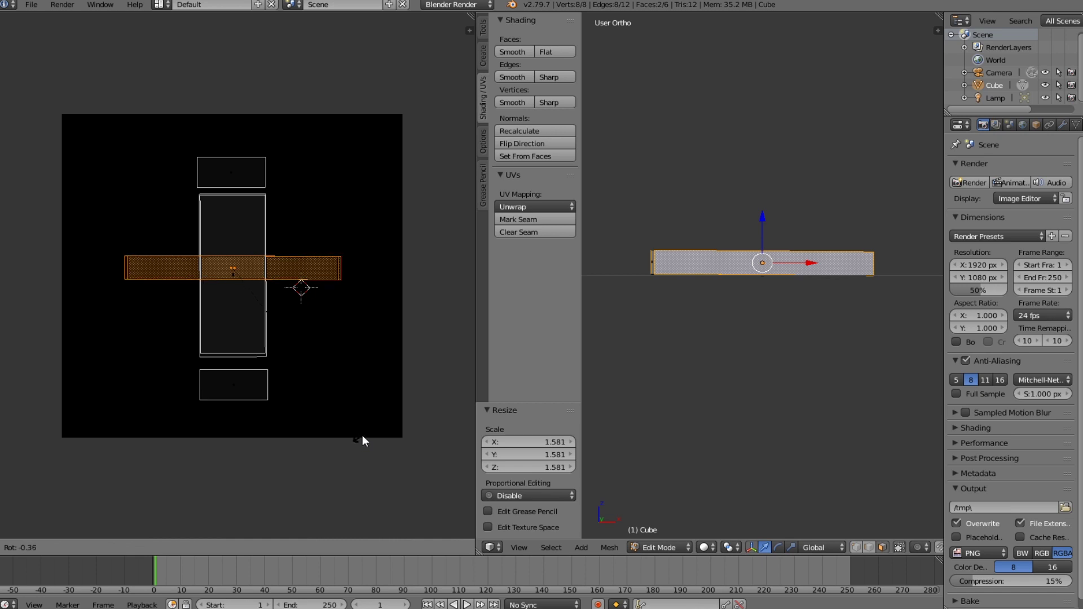
pyautogui.click(364, 437)
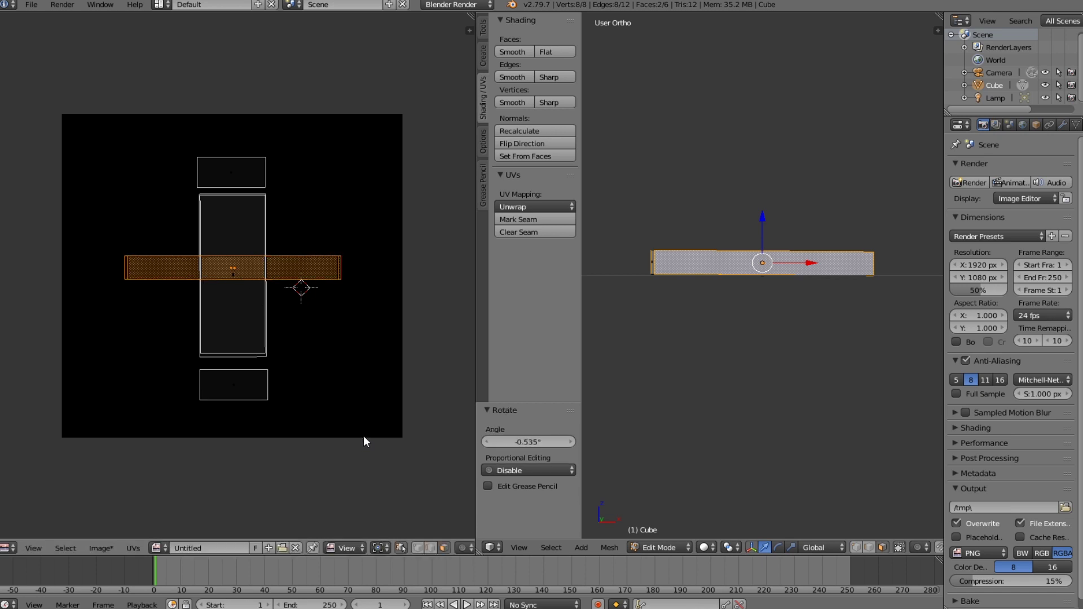
pyautogui.rightClick(302, 268)
pyautogui.press('s')
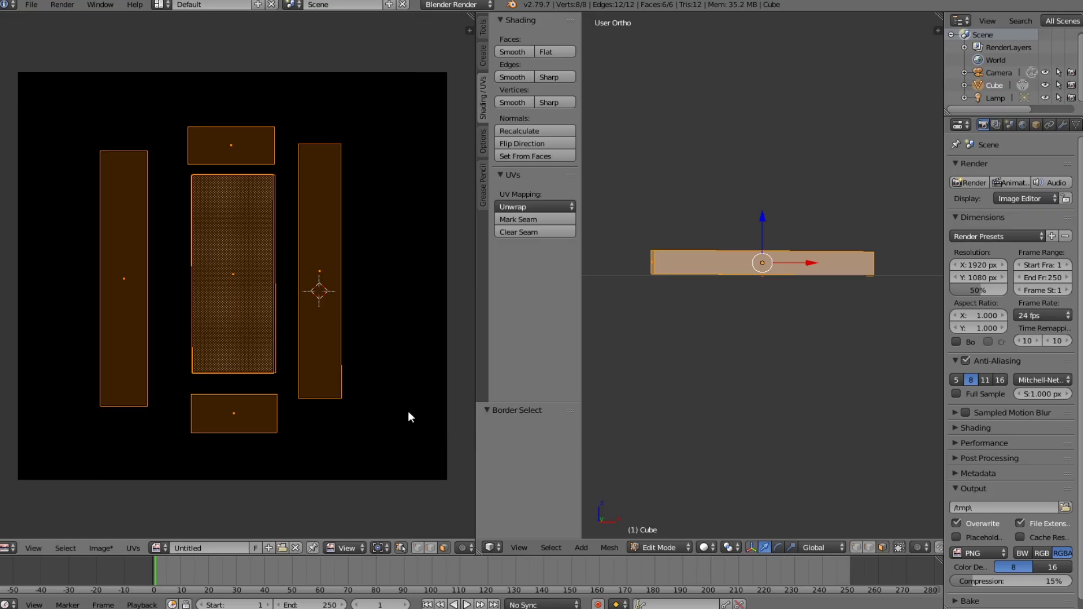
# Enlarge all the UV islands and shift them slightly higher
pyautogui.press('s')
pyautogui.click(413, 384)
pyautogui.press('g')
pyautogui.click(413, 374)
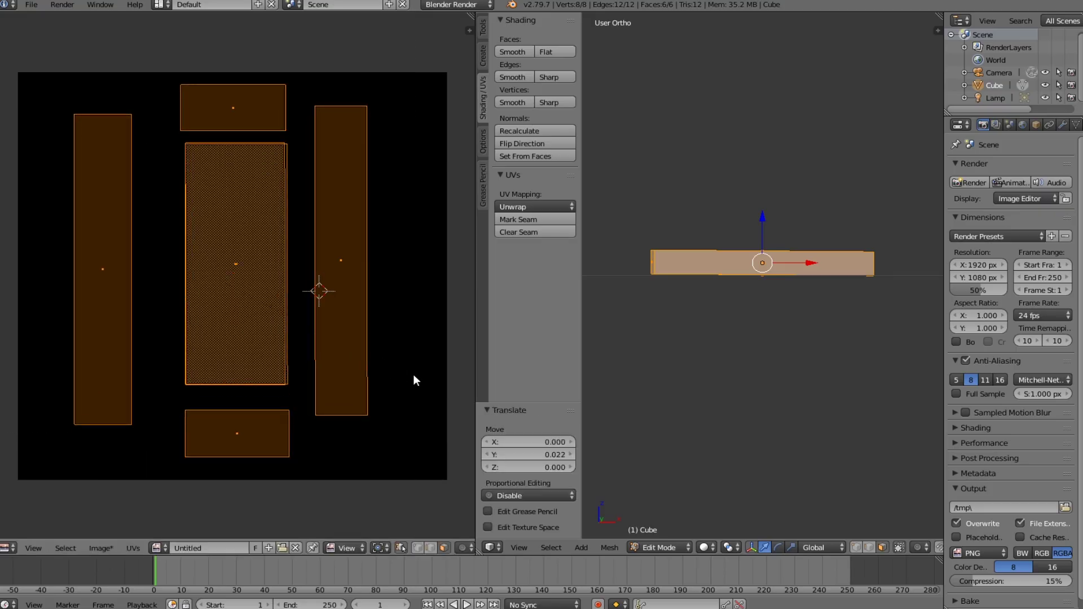
pyautogui.press('a')
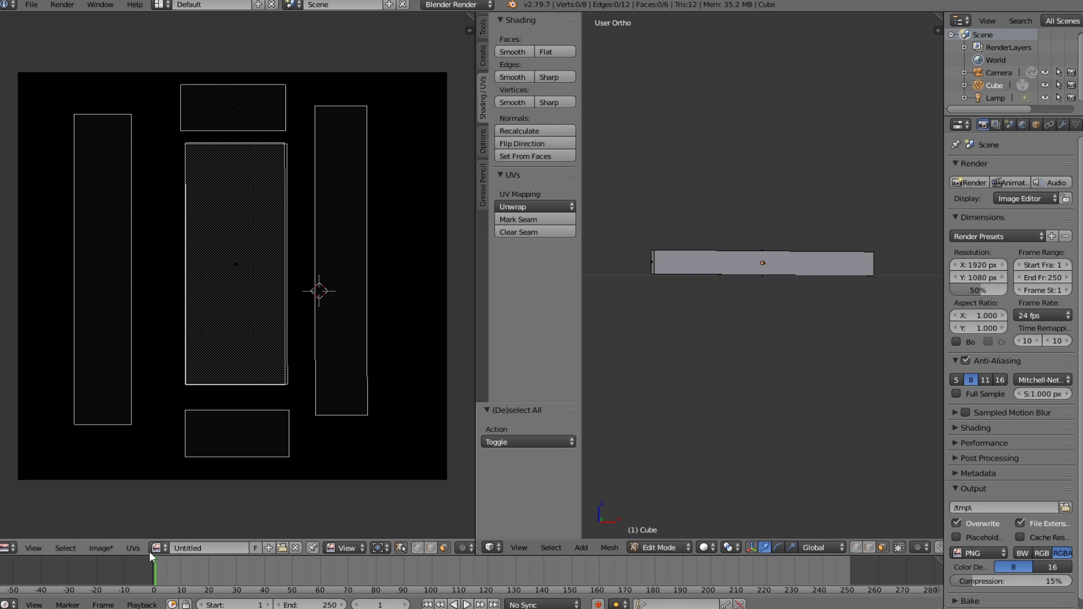
# Select all UVs and export the UV layout as an image named 'Packaging Uv'
pyautogui.click(134, 549)
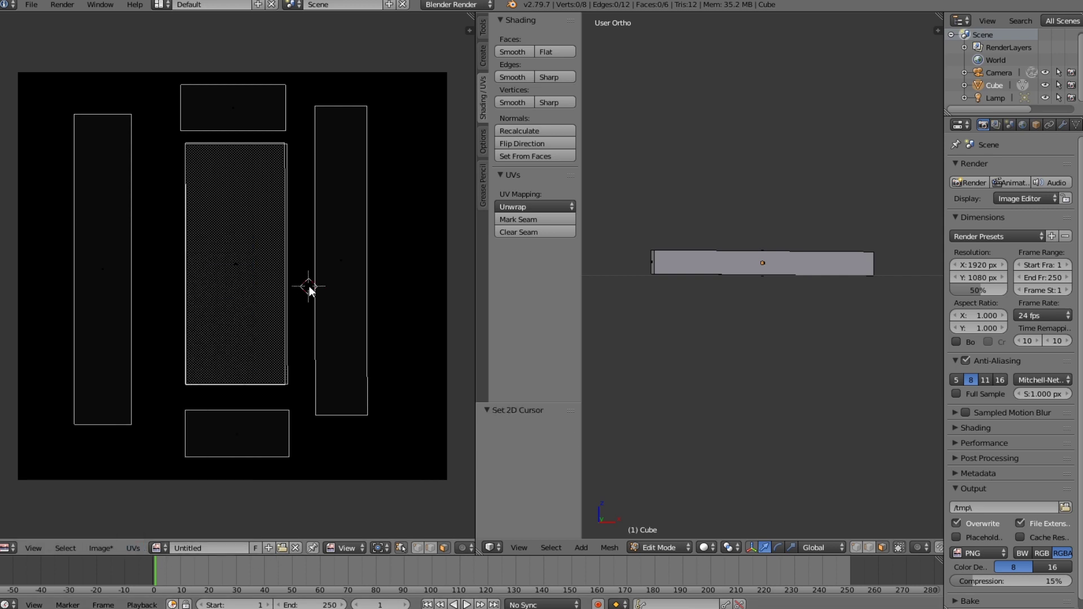
pyautogui.press('a')
pyautogui.click(135, 548)
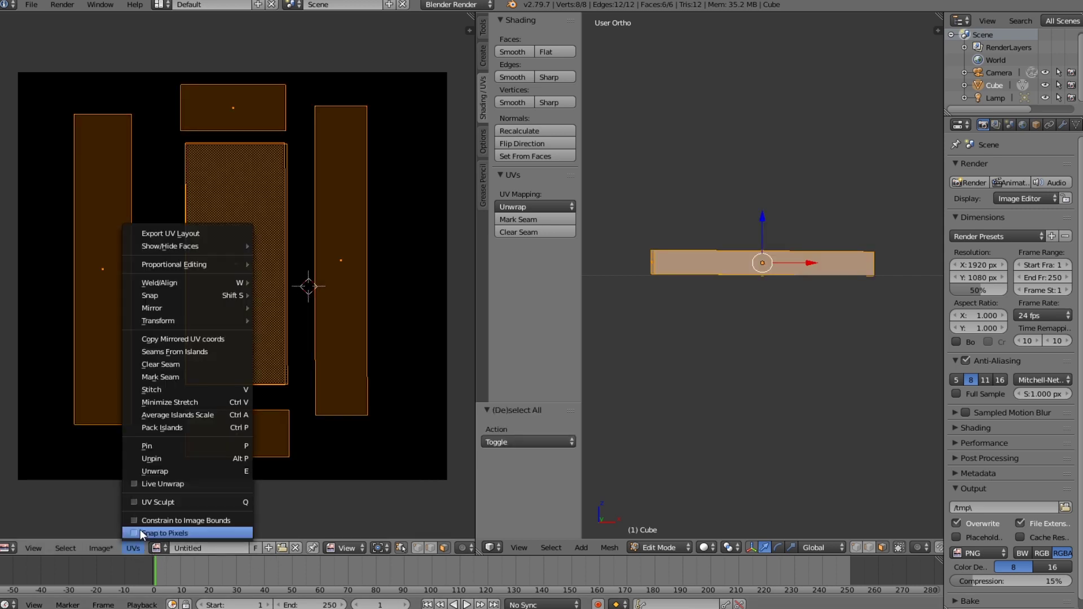
pyautogui.click(195, 230)
pyautogui.click(172, 51)
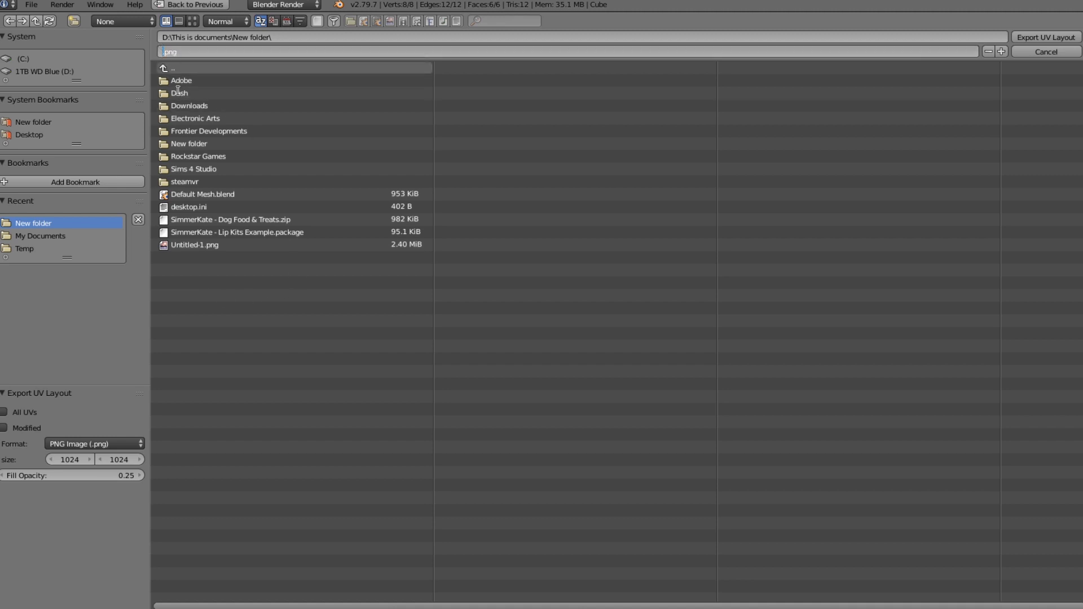
pyautogui.write('Pacag')
pyautogui.press('BackSpace')
pyautogui.write('kaging Uv')
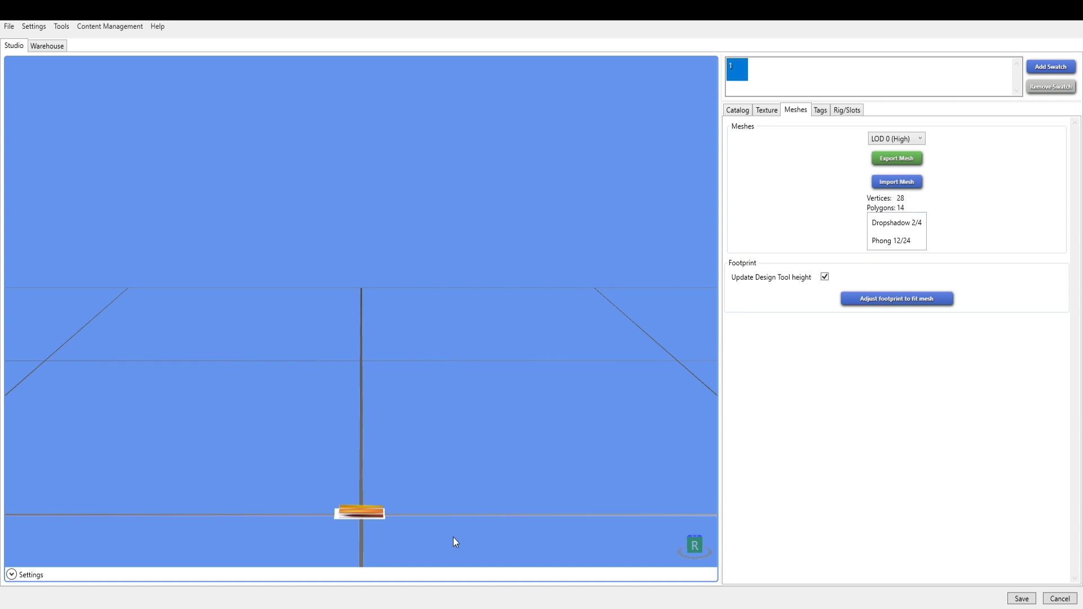
# Inspect the retextured box mesh in Sims 4 Studio's swatch texture settings, then return to Photoshop
pyautogui.moveTo(455, 542); pyautogui.dragTo(534, 278)
pyautogui.scroll(5, 530, 281)
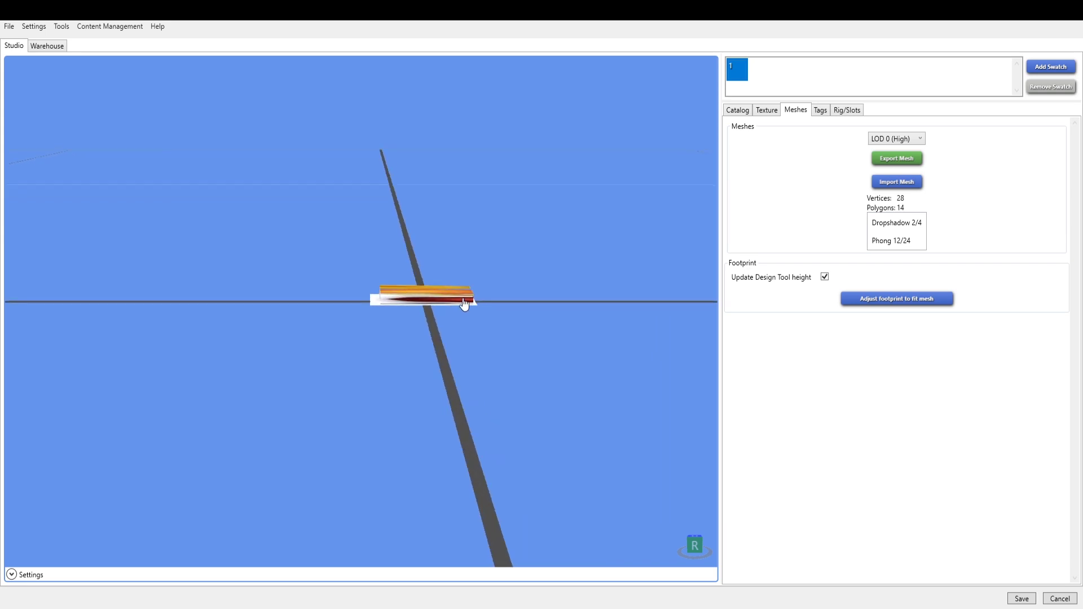
pyautogui.moveTo(464, 304); pyautogui.dragTo(414, 309)
pyautogui.scroll(6, 435, 295)
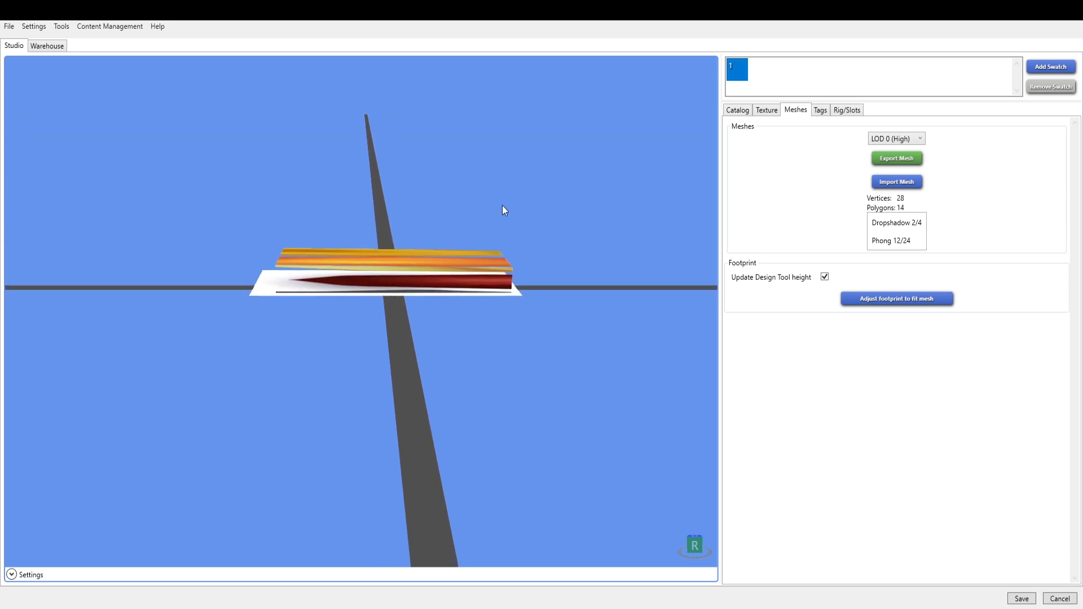
pyautogui.moveTo(504, 208); pyautogui.dragTo(505, 231)
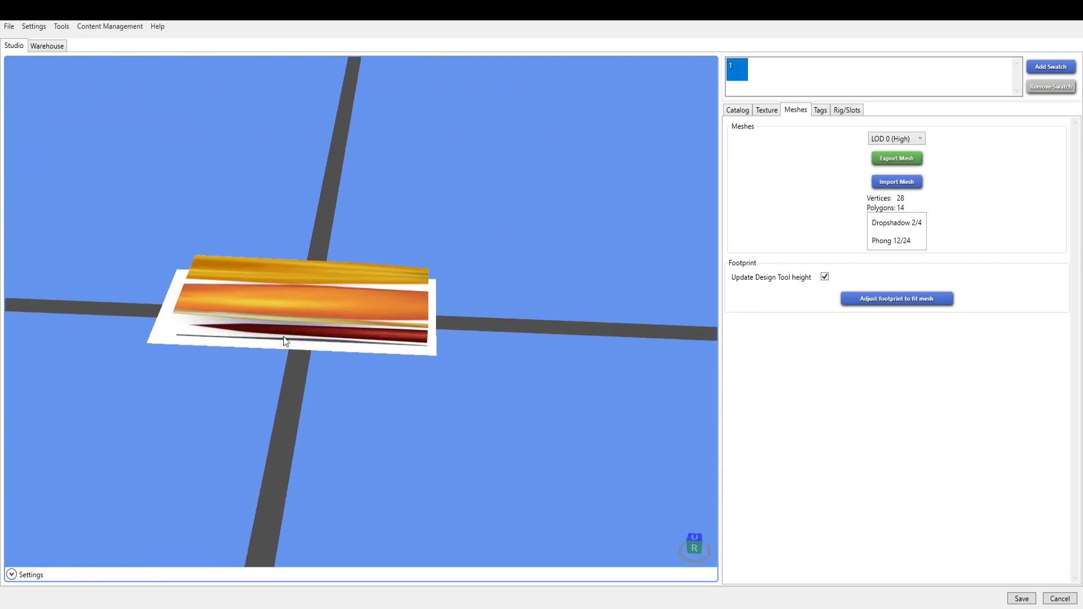
pyautogui.moveTo(283, 336); pyautogui.dragTo(687, 133)
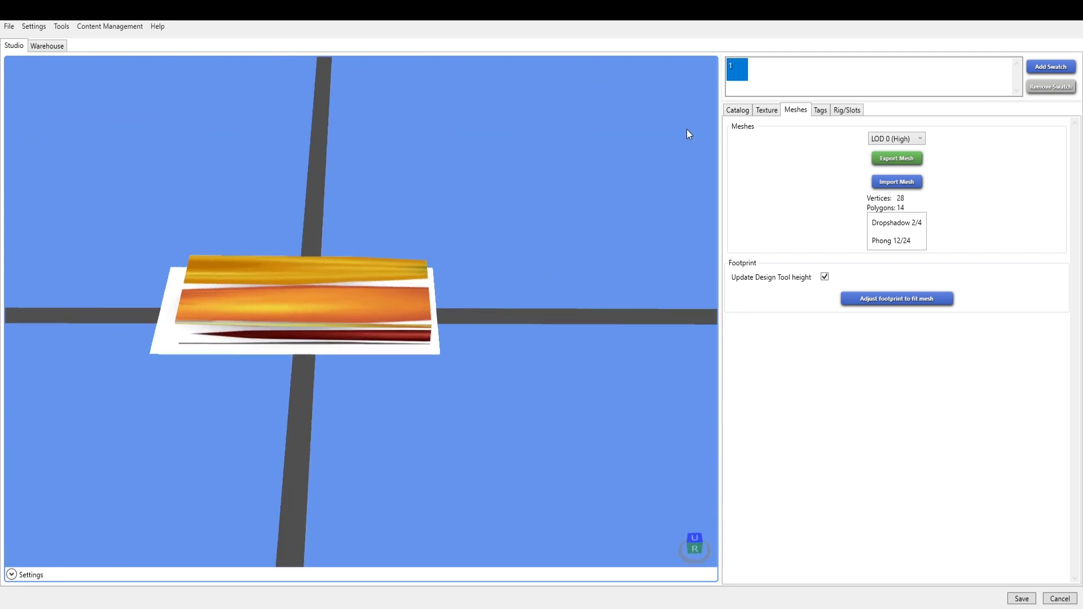
pyautogui.click(778, 110)
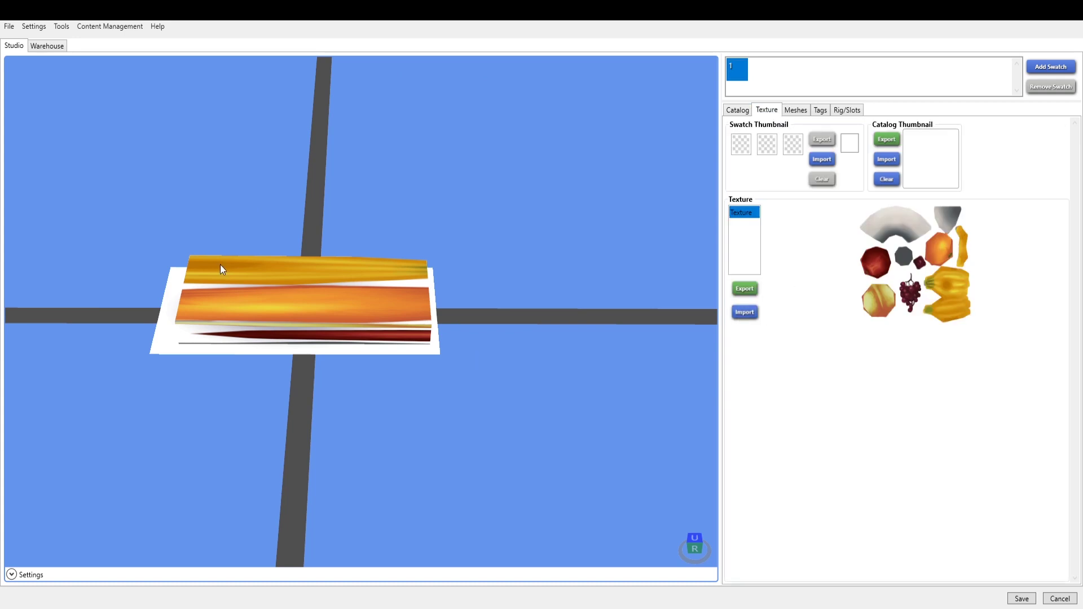
pyautogui.moveTo(199, 291); pyautogui.dragTo(662, 309)
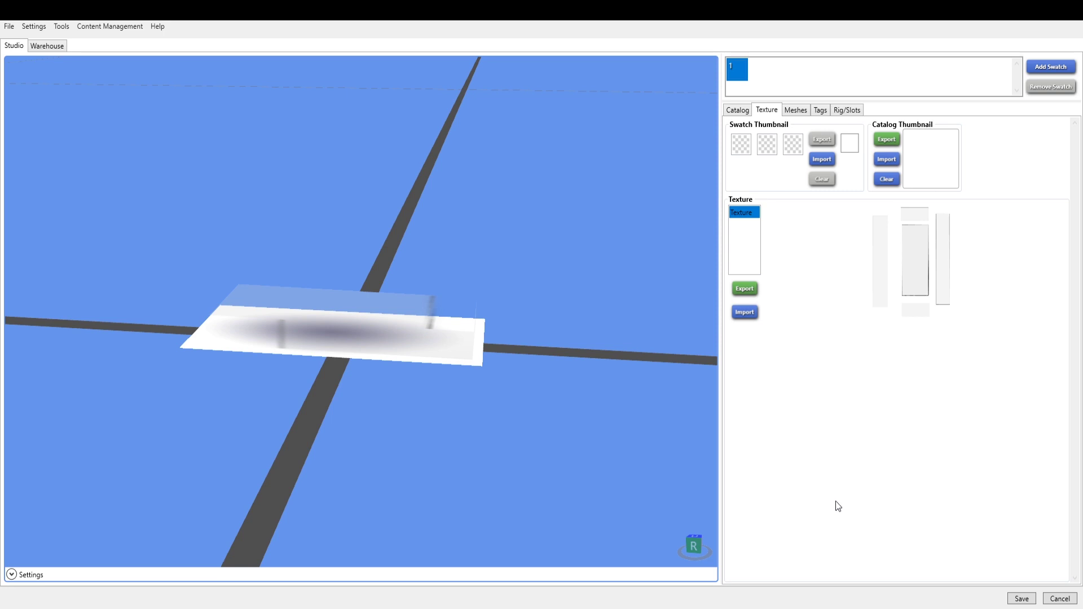
pyautogui.hotkey('alt', 'Tab')
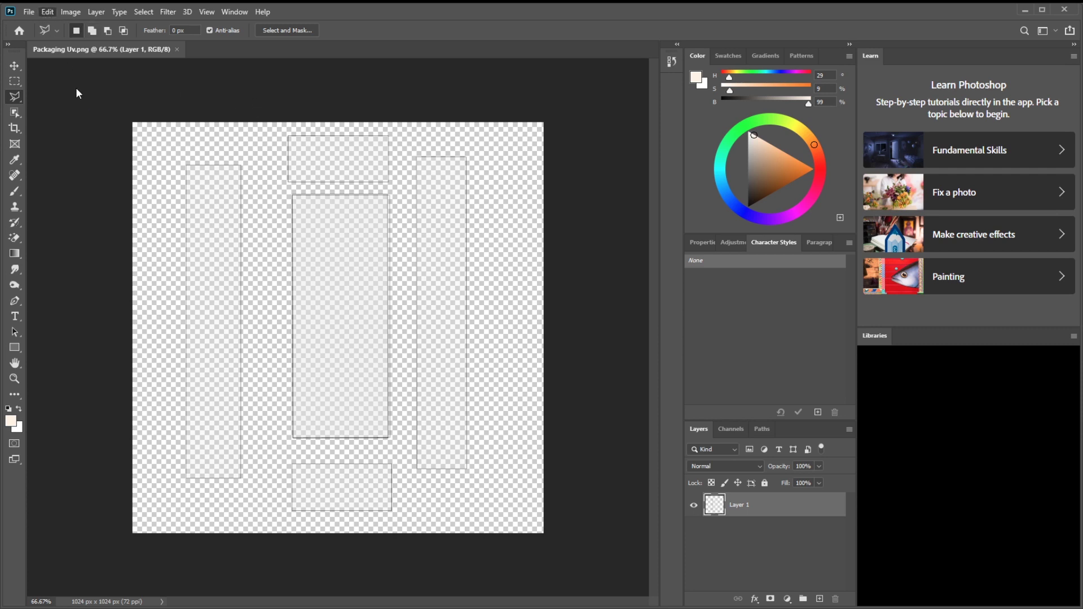
# Paste the lipstick photo as a new layer and quick-select its middle KYLIE box
pyautogui.hotkey('ctrl', 'v')
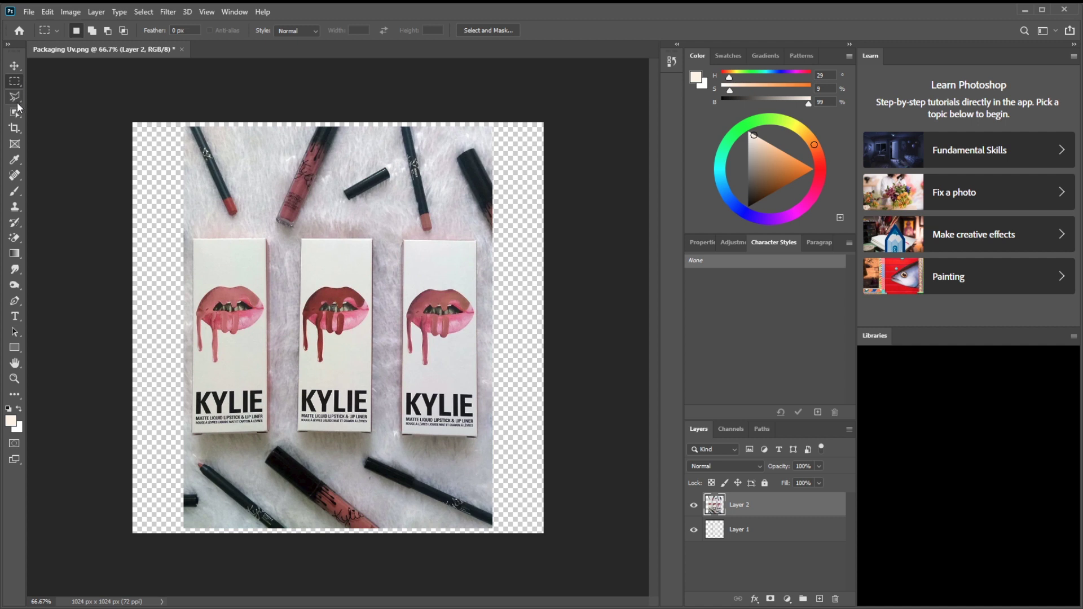
pyautogui.click(15, 112)
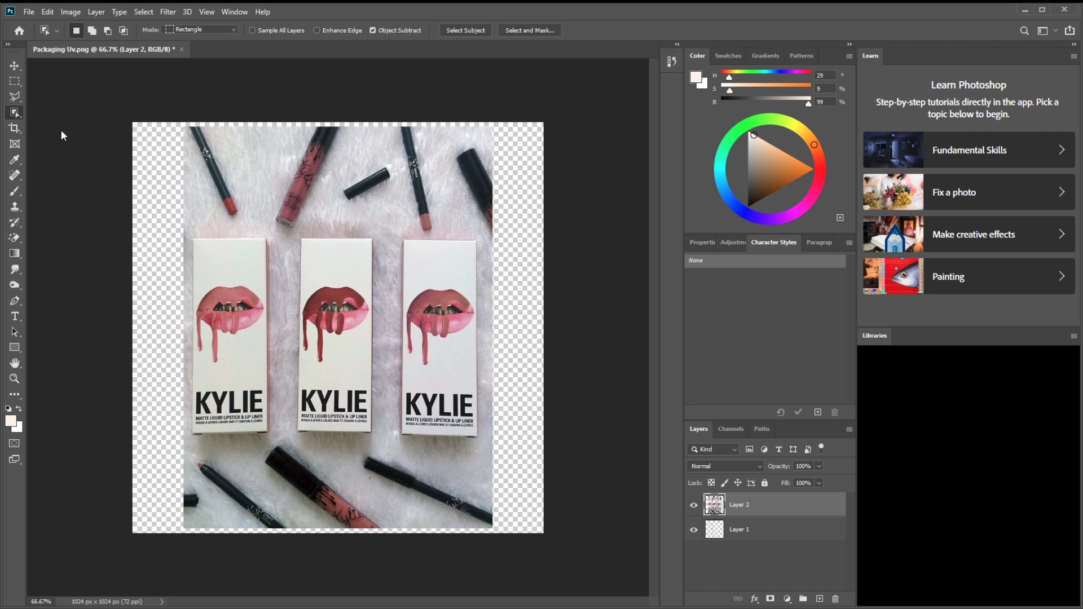
pyautogui.hotkey('shift', 'w')
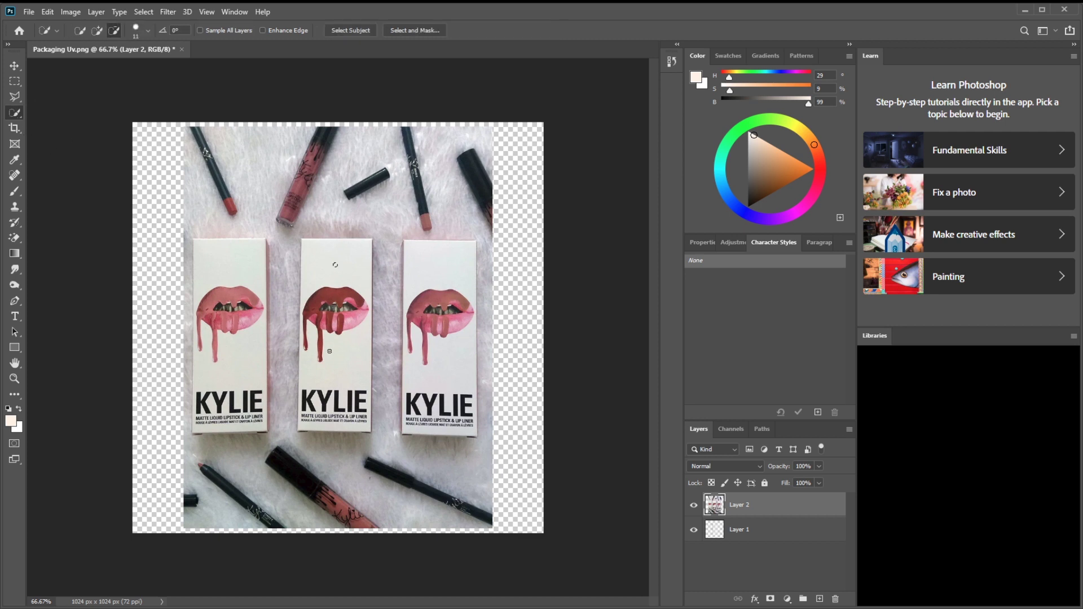
pyautogui.moveTo(335, 265)
pyautogui.mouseDown()
pyautogui.moveTo(336, 389)
pyautogui.moveTo(353, 398)
pyautogui.moveTo(319, 395)
pyautogui.moveTo(335, 420)
pyautogui.moveTo(350, 403)
pyautogui.moveTo(362, 413)
pyautogui.mouseUp()
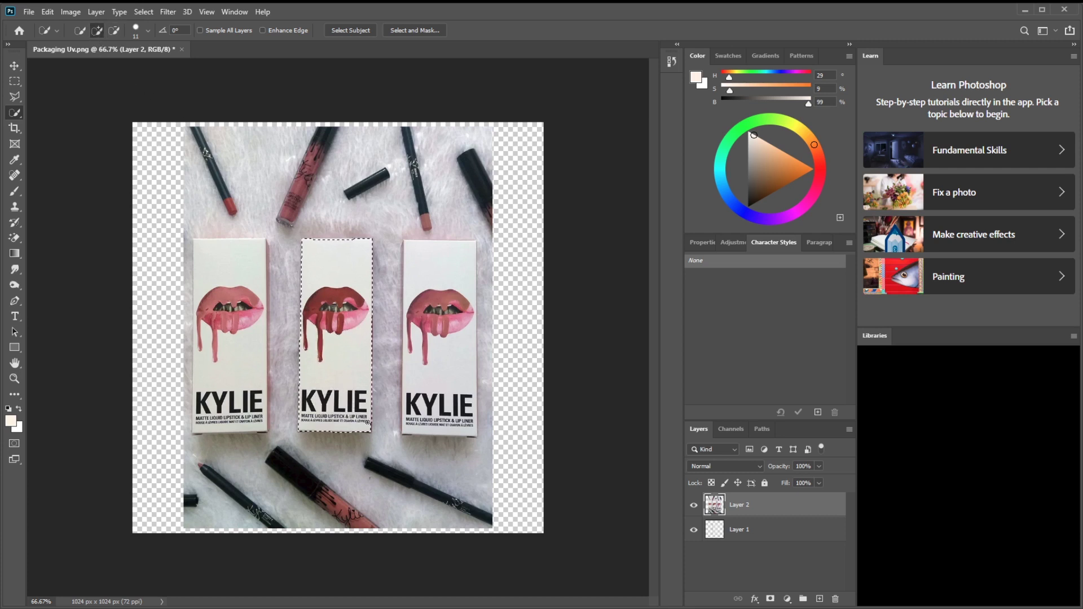
# Cut the middle box out of the photo and hide the photo layer
pyautogui.click(45, 11)
pyautogui.press('Delete')
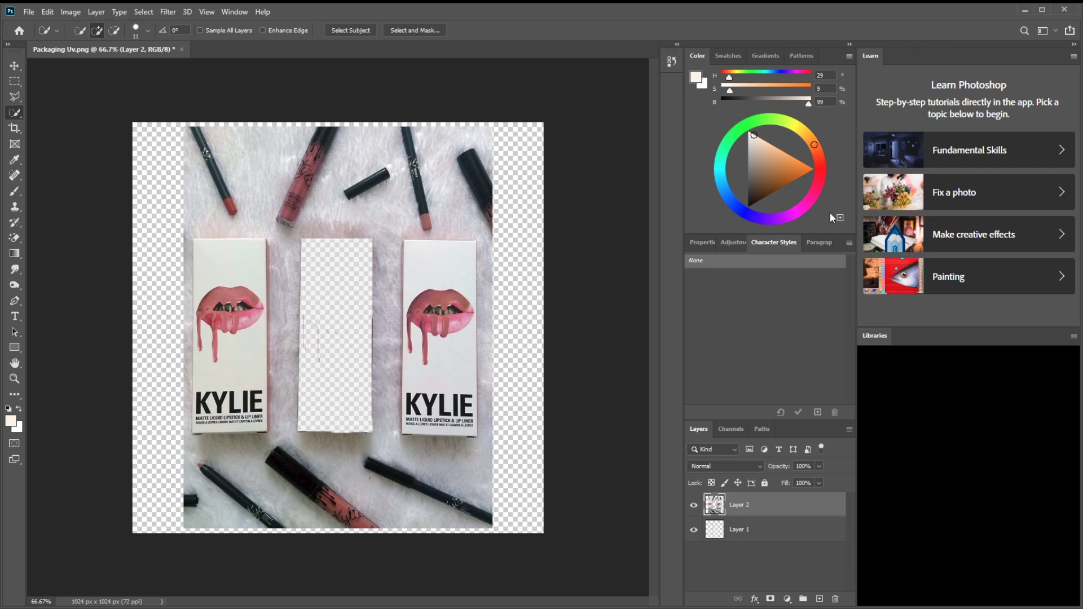
pyautogui.click(693, 504)
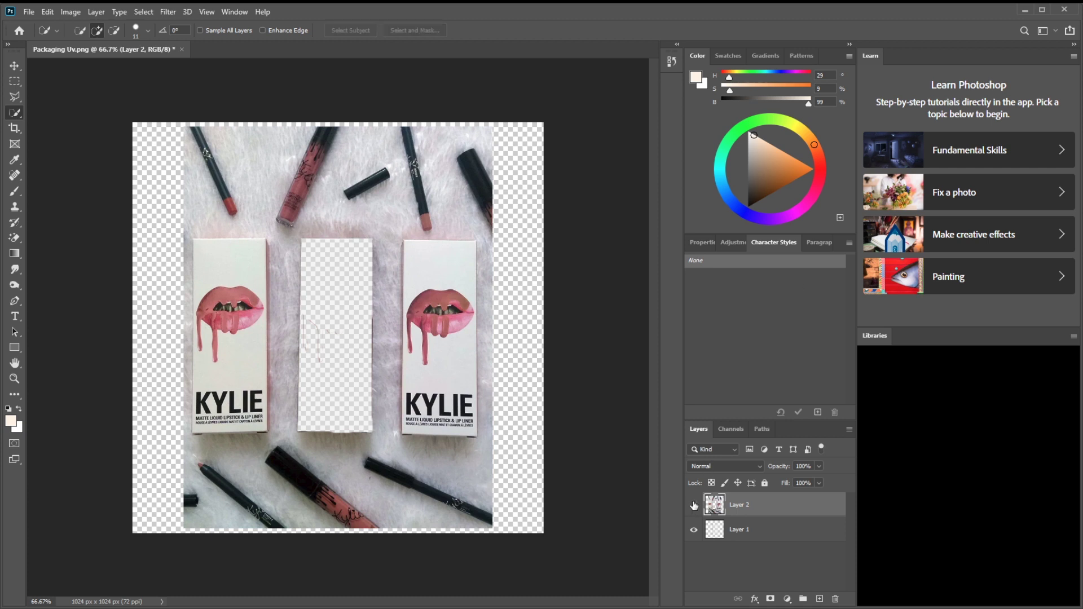
pyautogui.click(752, 536)
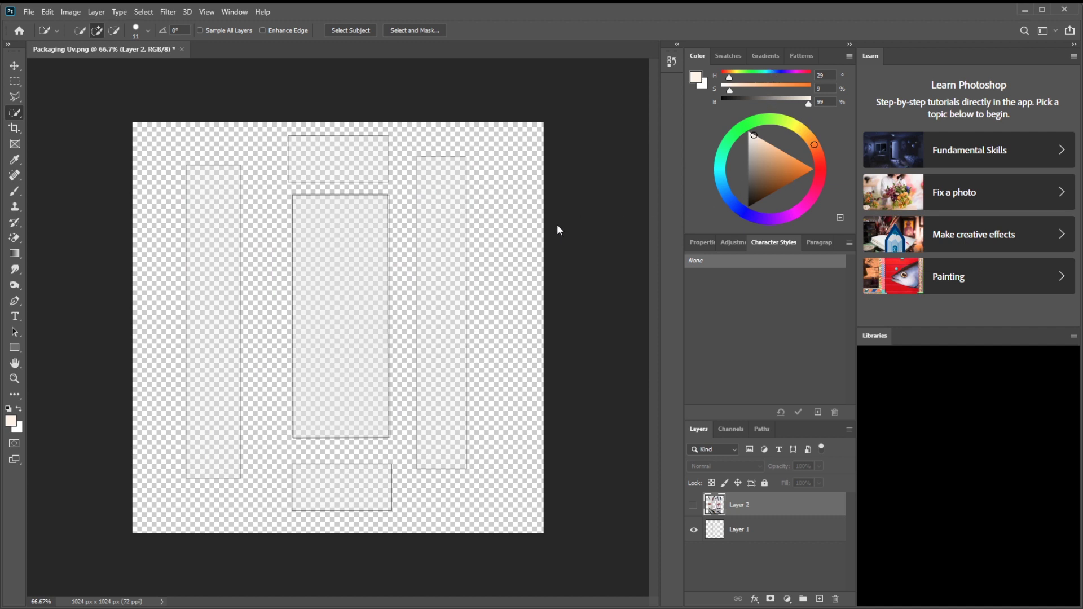
# Restore the accidentally deleted photo layer and drop the stray selection
pyautogui.press('Delete')
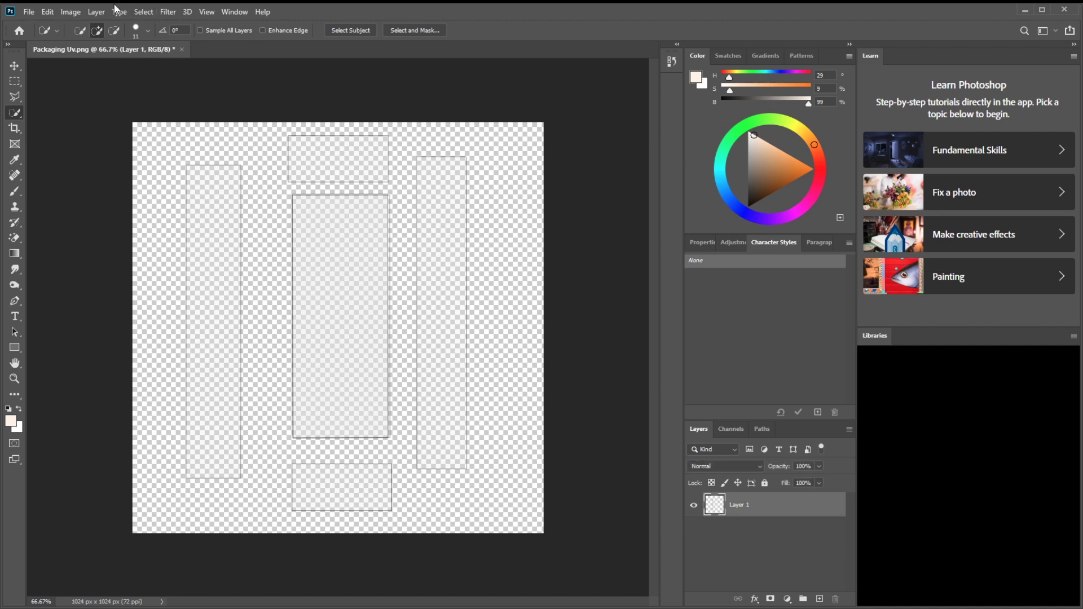
pyautogui.hotkey('ctrl', 'z')
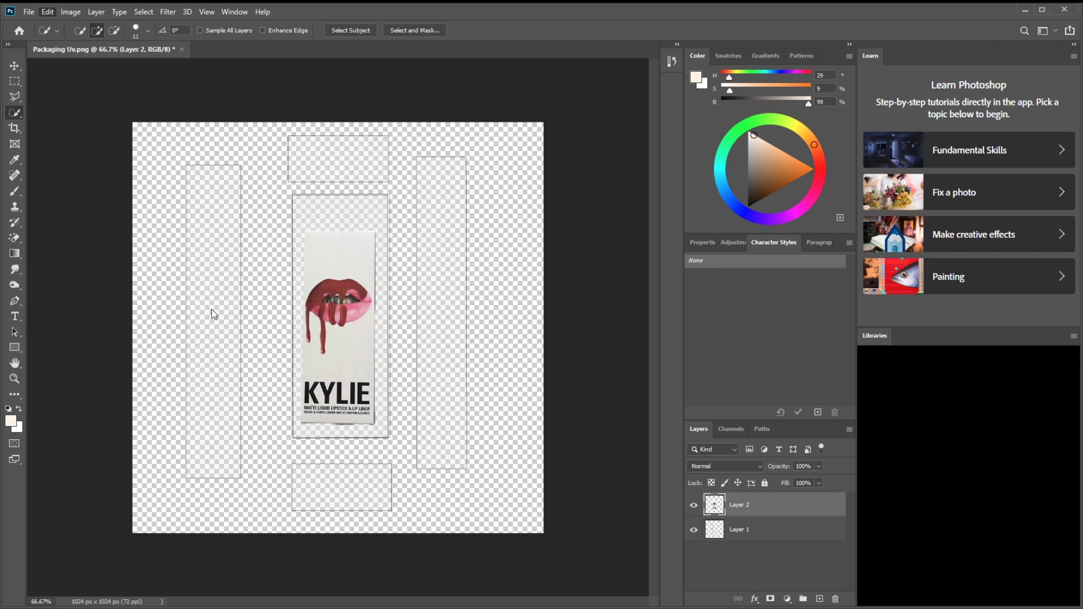
pyautogui.moveTo(375, 282); pyautogui.dragTo(361, 284)
pyautogui.click(15, 81)
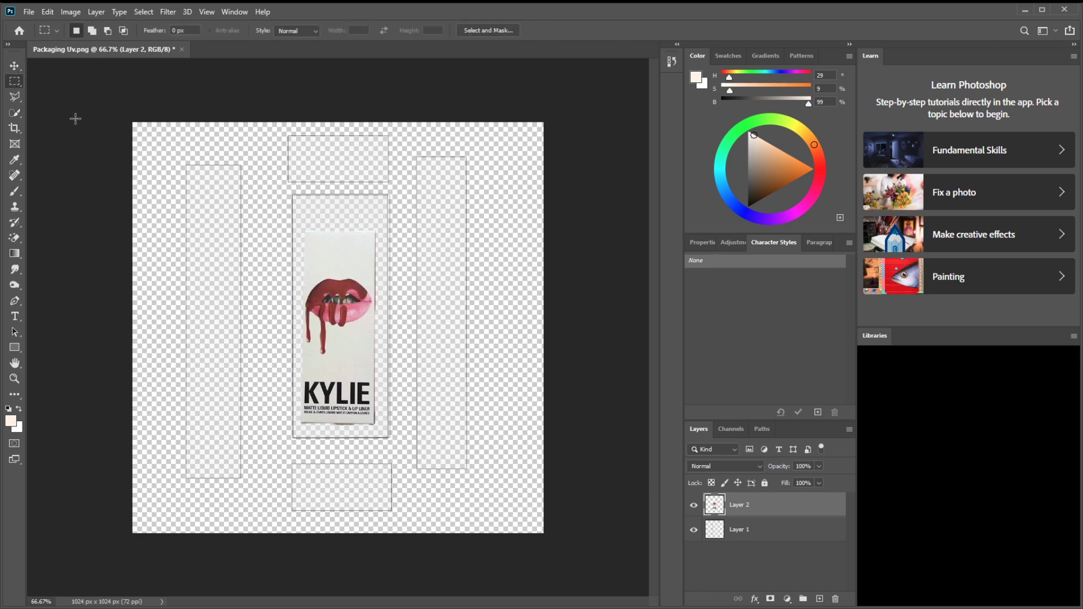
pyautogui.click(15, 67)
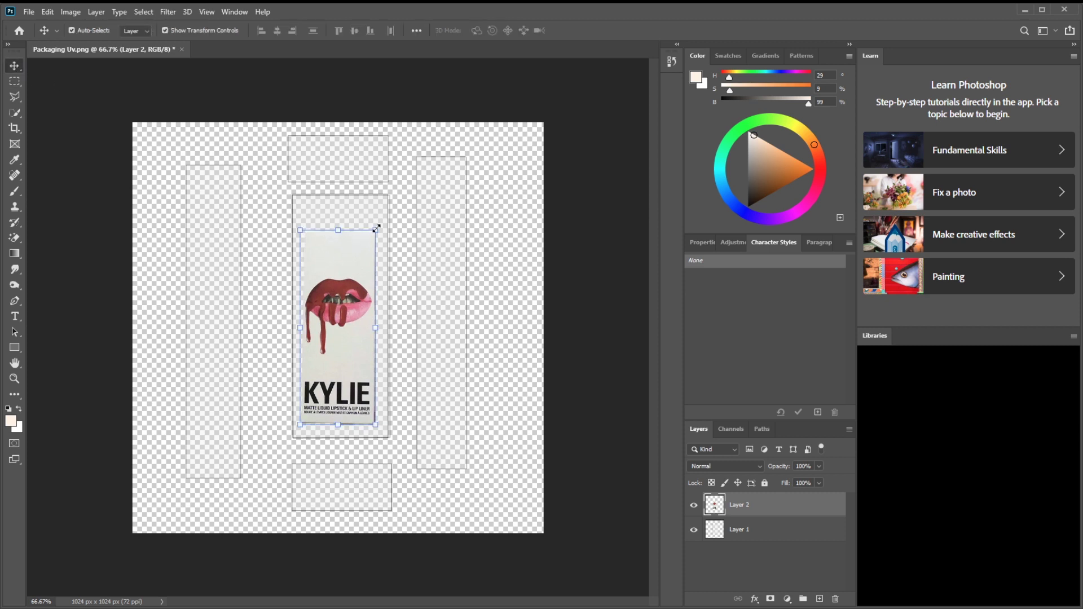
# Rotate, move and stretch the KYLIE box image to fill the centre UV panel
pyautogui.moveTo(377, 219); pyautogui.dragTo(376, 220)
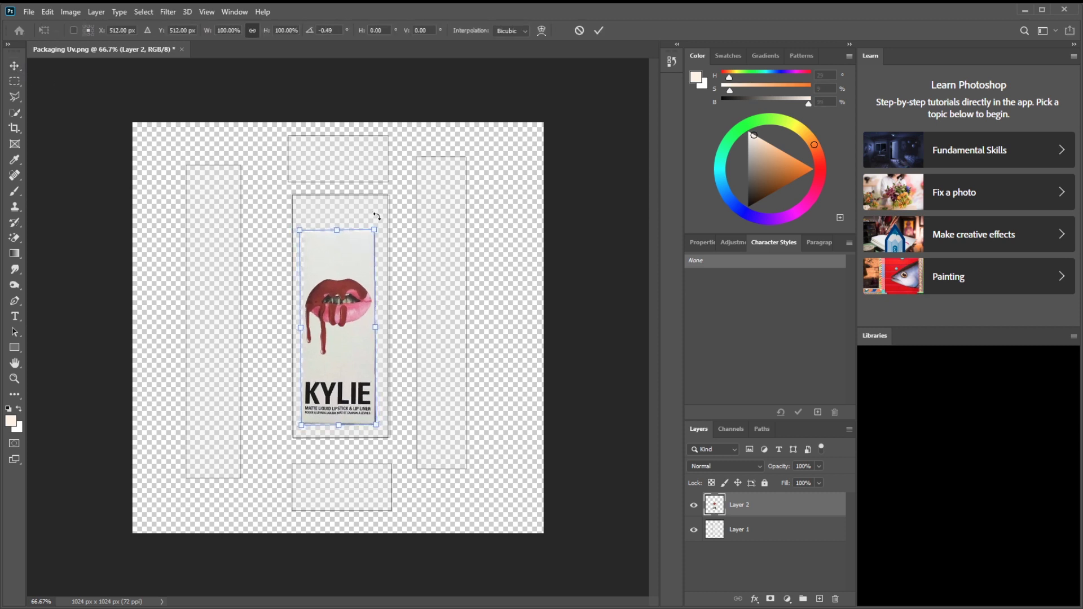
pyautogui.moveTo(356, 261); pyautogui.dragTo(344, 224)
pyautogui.moveTo(364, 291)
pyautogui.mouseDown()
pyautogui.moveTo(387, 288)
pyautogui.moveTo(361, 277)
pyautogui.moveTo(361, 289)
pyautogui.mouseUp()
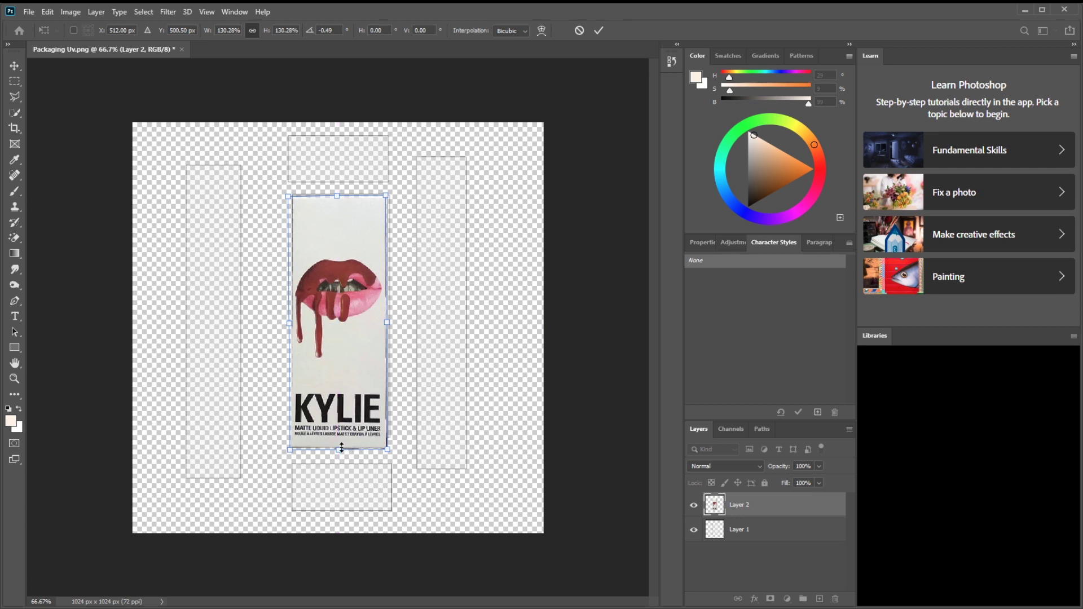
pyautogui.moveTo(341, 447); pyautogui.dragTo(346, 440)
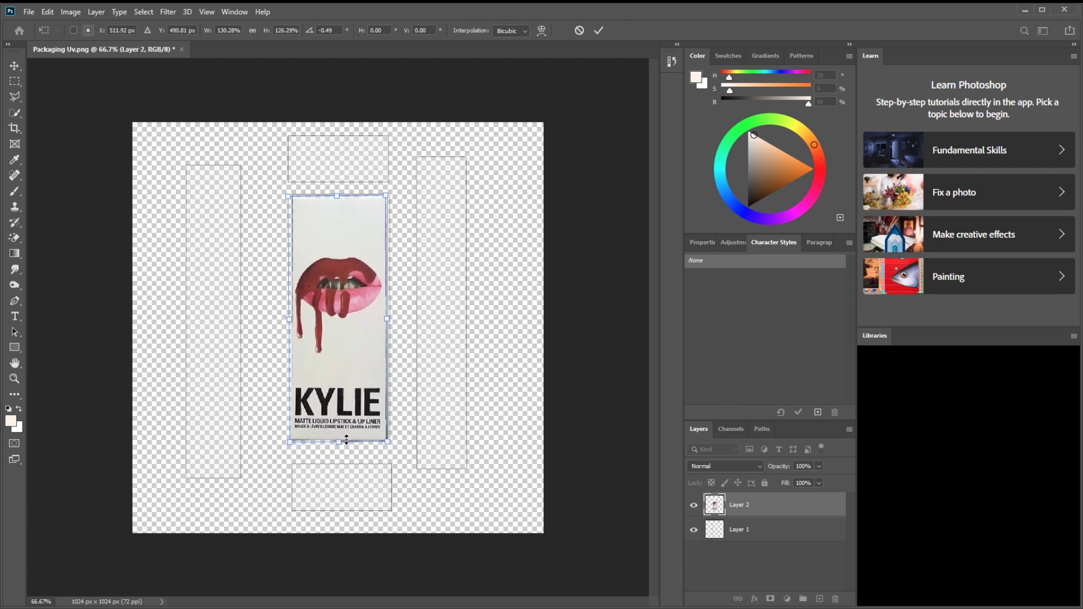
pyautogui.press('shift')
pyautogui.moveTo(388, 317); pyautogui.dragTo(394, 318)
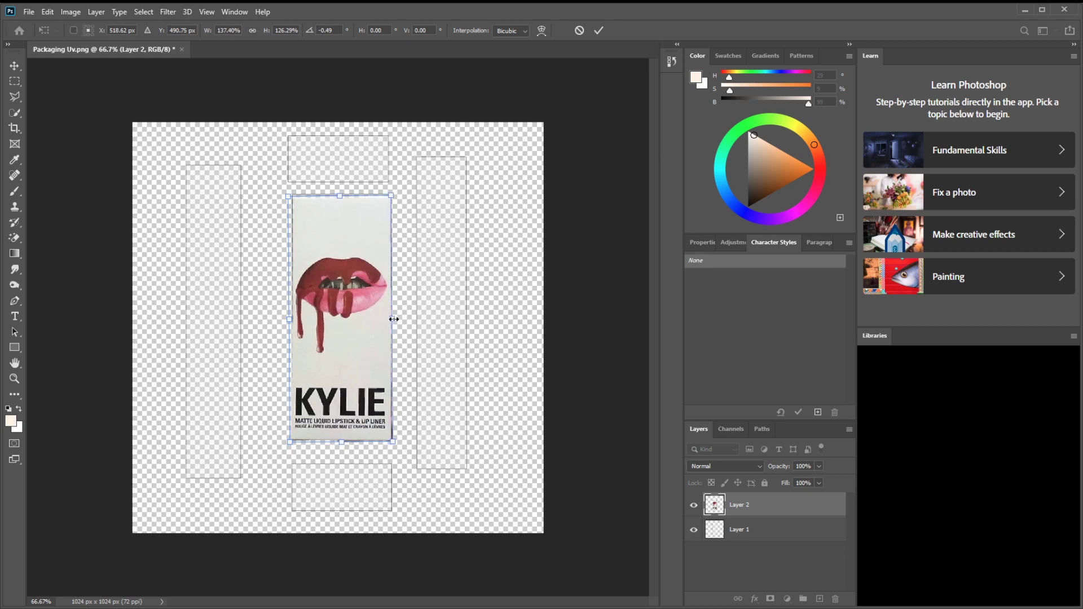
pyautogui.moveTo(291, 323); pyautogui.dragTo(288, 320)
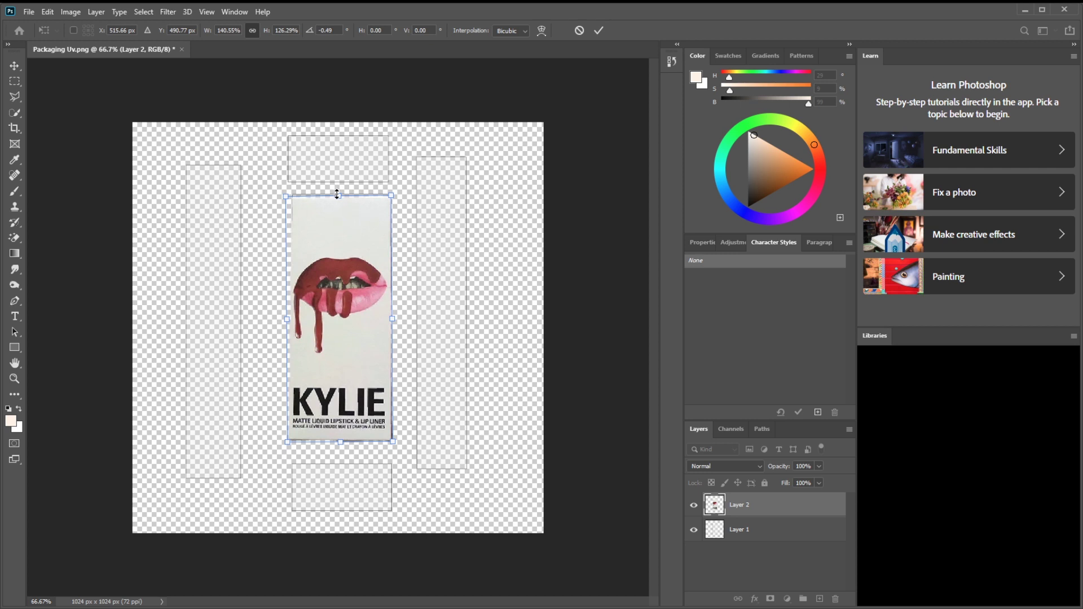
pyautogui.moveTo(336, 192); pyautogui.dragTo(332, 189)
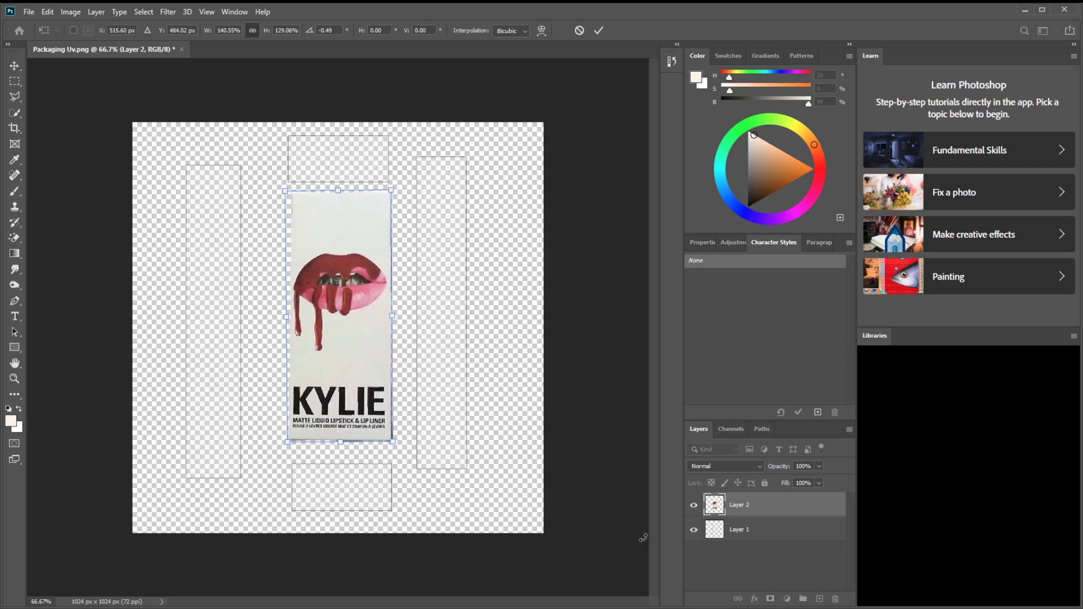
pyautogui.press('Return')
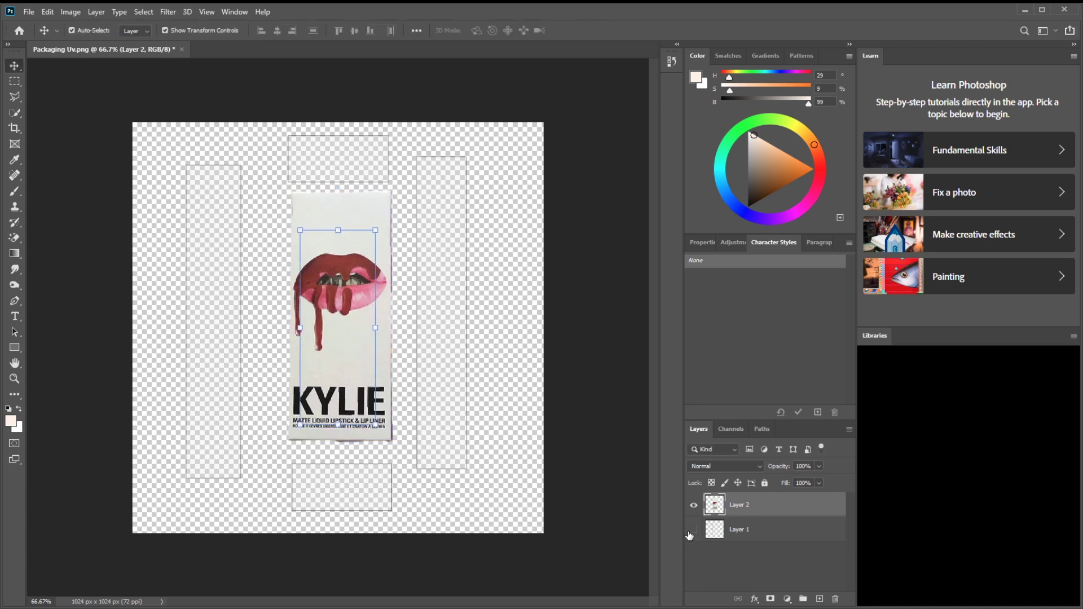
# Check the fit against the outline layer, then refine and commit the box image's placement
pyautogui.click(693, 530)
pyautogui.click(693, 530)
pyautogui.hotkey('ctrl', 't')
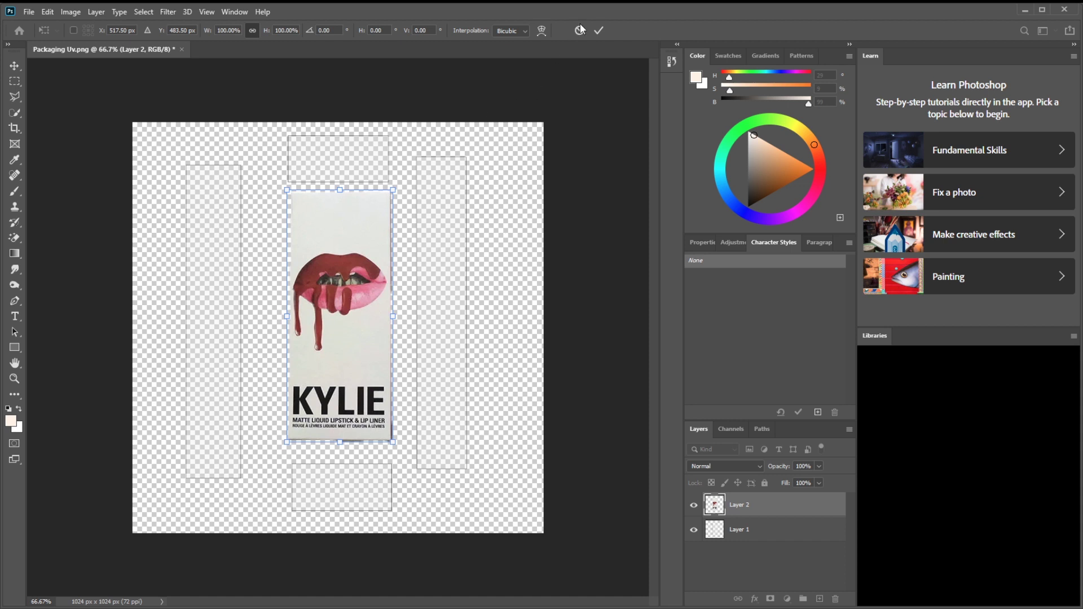
pyautogui.click(602, 24)
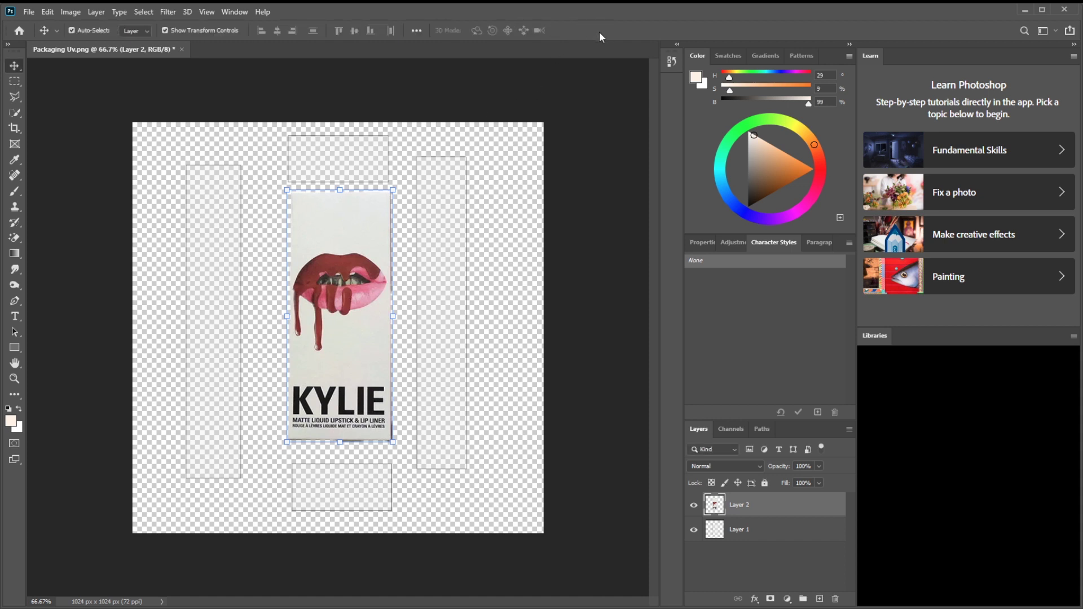
# On Layer 2, sample a deep red (H 1, S 73%, B 51%) from the lipstick image as the foreground colour
pyautogui.click(452, 356)
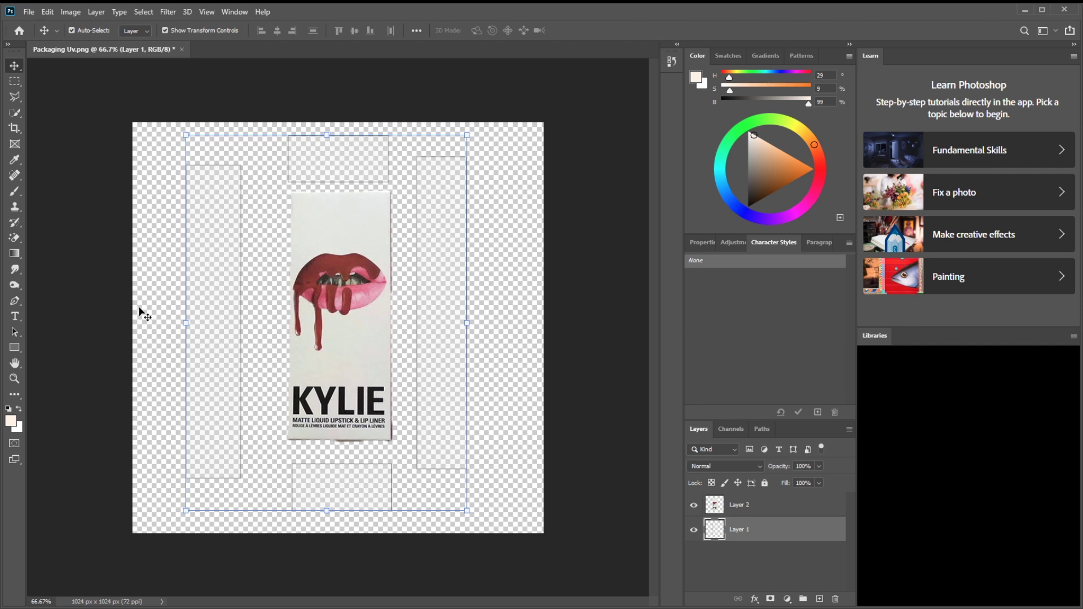
pyautogui.press('i')
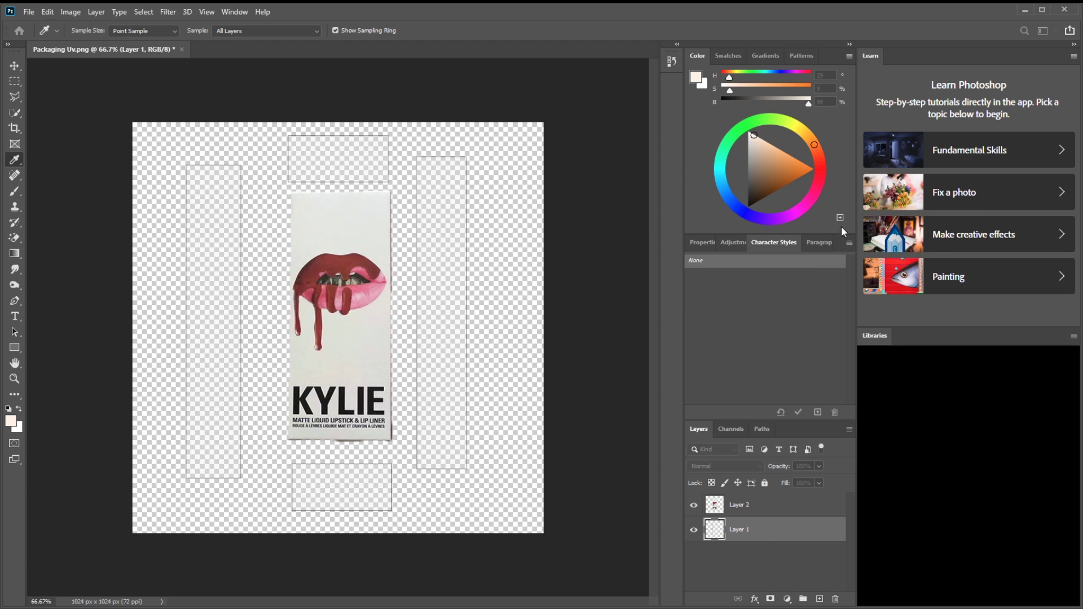
pyautogui.click(309, 282)
pyautogui.press('v')
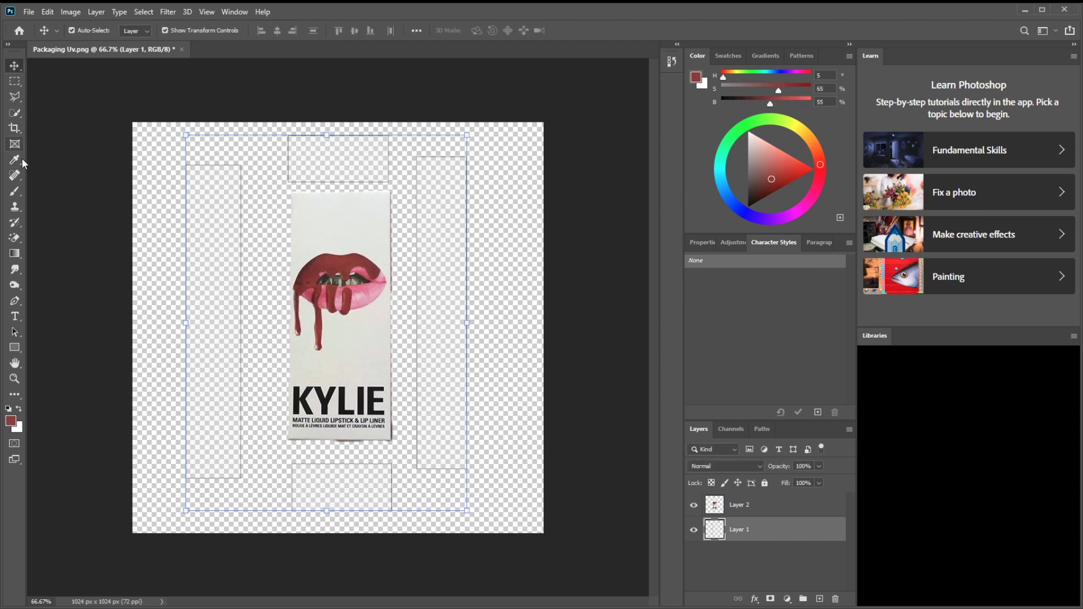
pyautogui.click(15, 192)
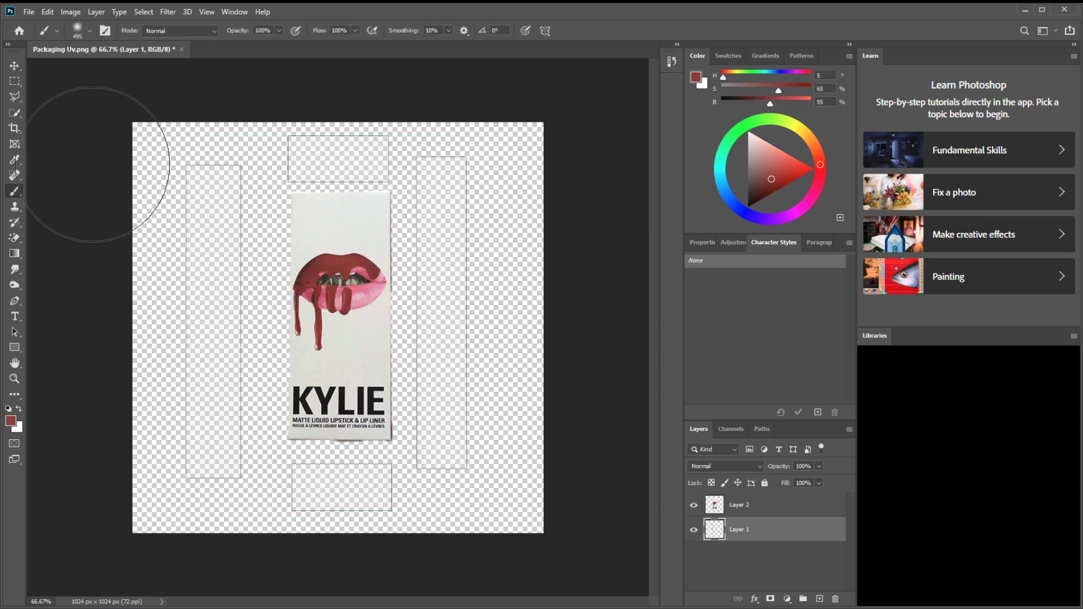
pyautogui.click(15, 81)
pyautogui.click(751, 507)
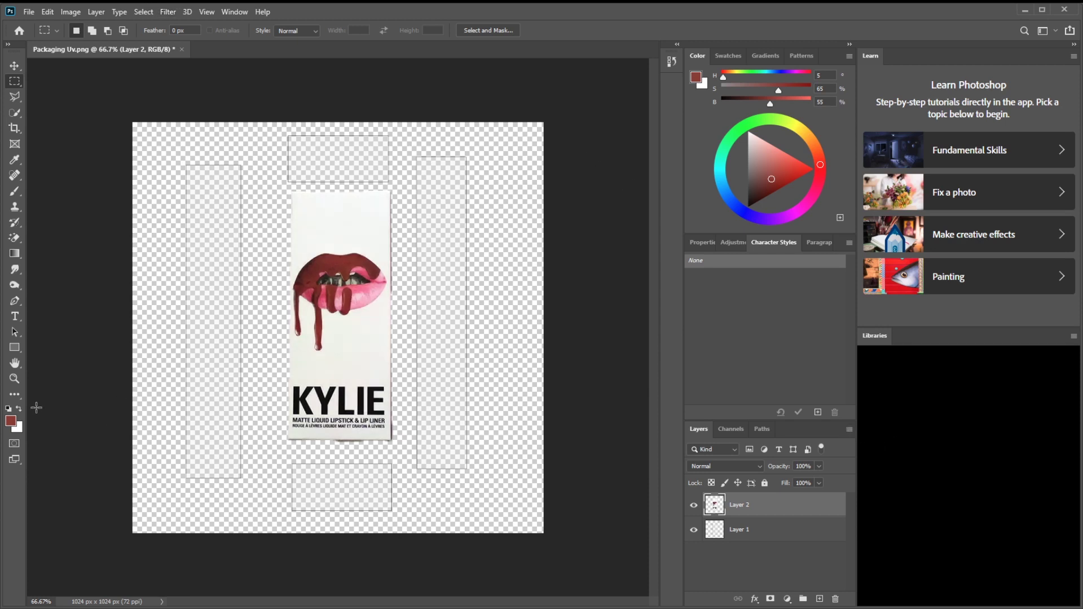
pyautogui.press('i')
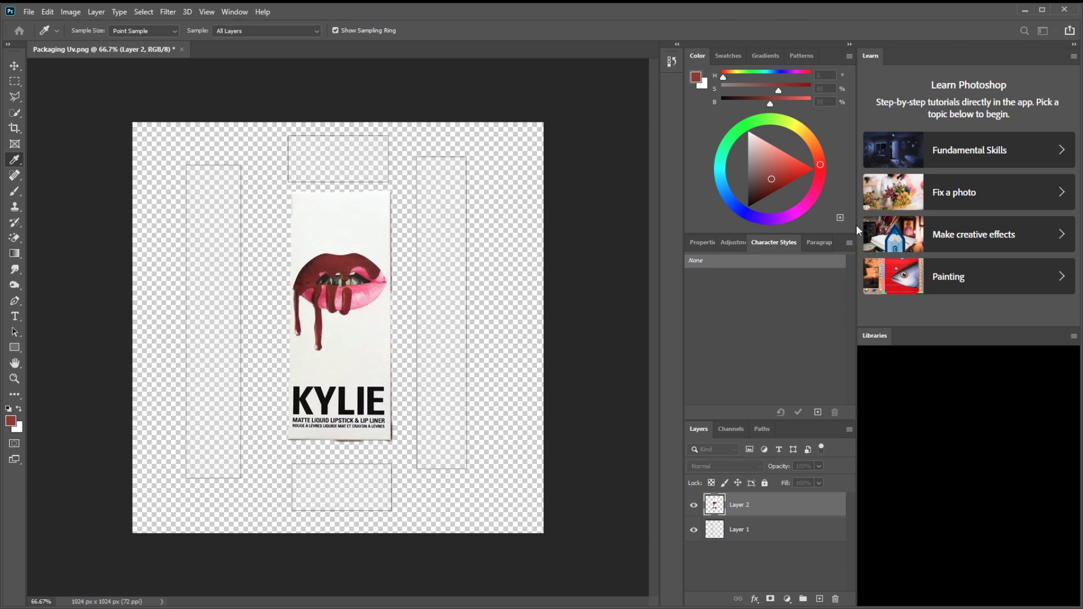
# Select the left side panel precisely and paint it solid dark red
pyautogui.press('m')
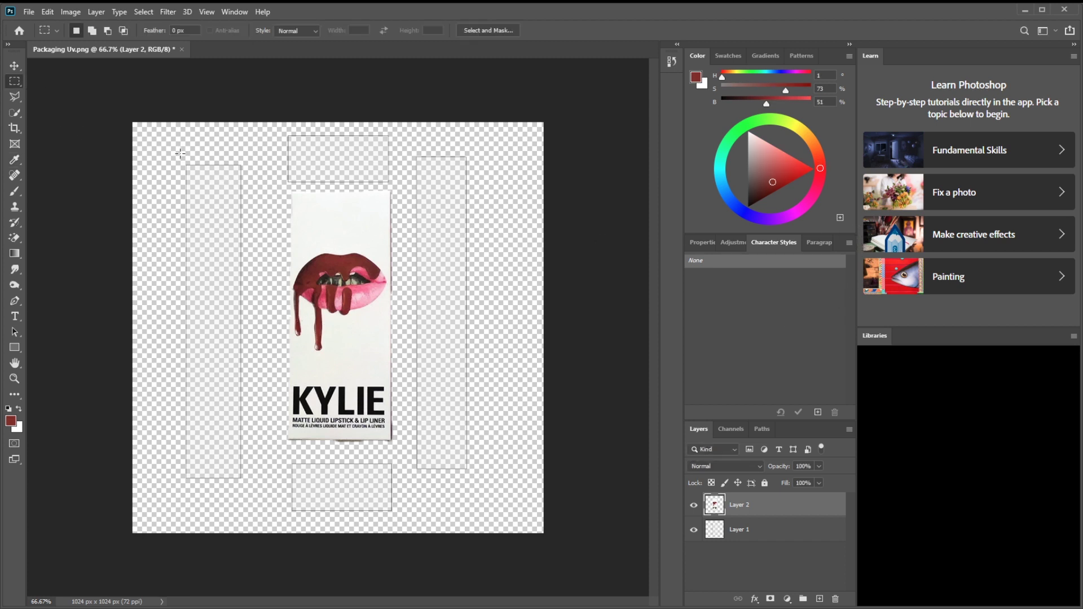
pyautogui.moveTo(180, 153); pyautogui.dragTo(246, 483)
pyautogui.click(185, 158)
pyautogui.moveTo(180, 163); pyautogui.dragTo(244, 481)
pyautogui.click(14, 192)
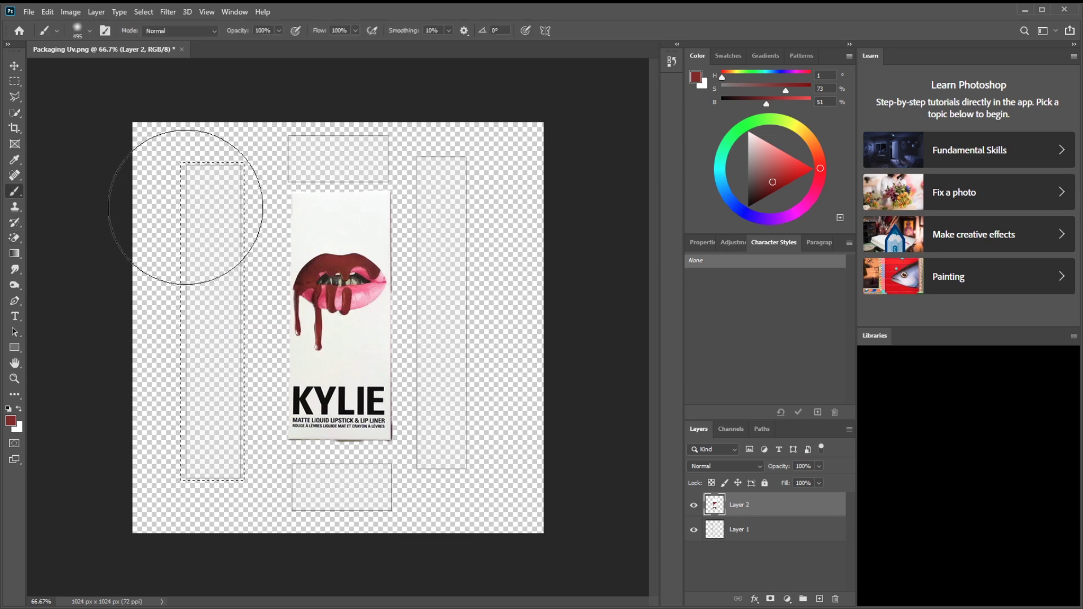
pyautogui.moveTo(185, 207)
pyautogui.mouseDown()
pyautogui.moveTo(218, 230)
pyautogui.moveTo(226, 395)
pyautogui.mouseUp()
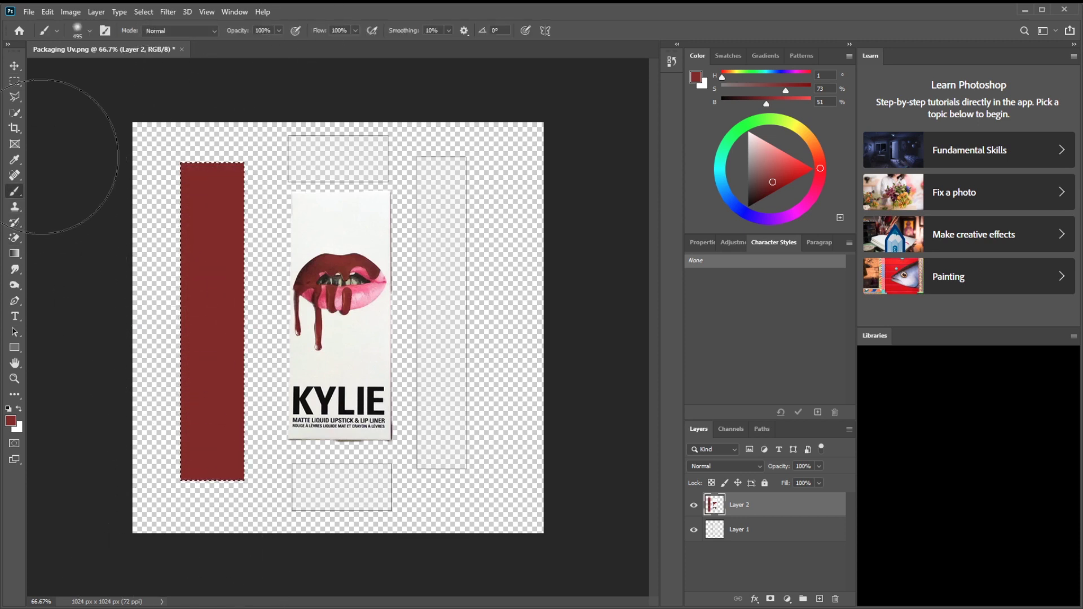
# Select the right side panel, nudging the selection to fit, and paint it dark red
pyautogui.click(15, 80)
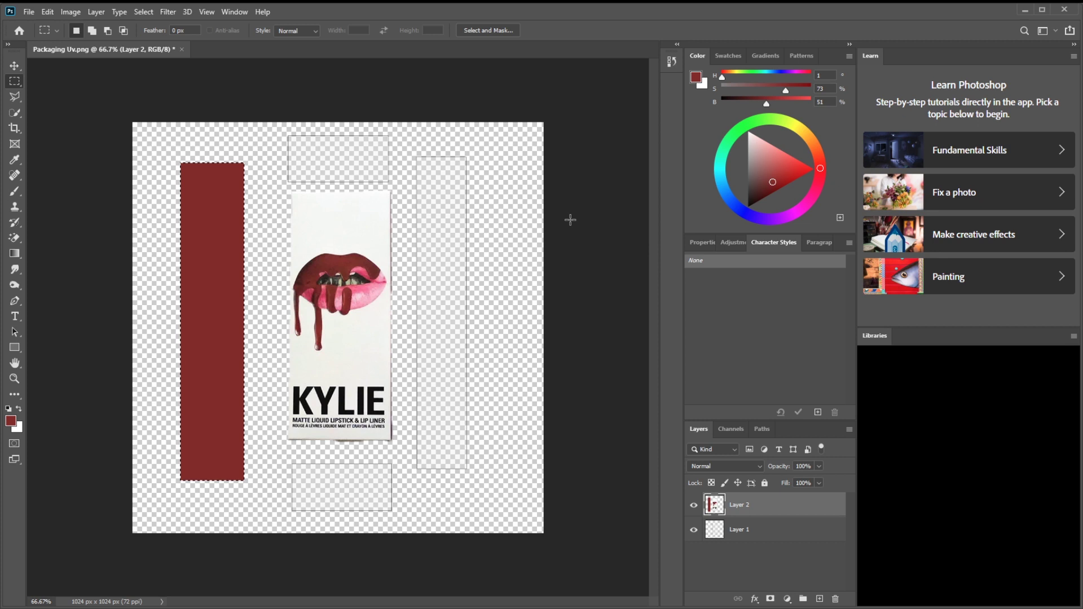
pyautogui.click(417, 153)
pyautogui.moveTo(463, 167); pyautogui.dragTo(468, 472)
pyautogui.press('Right')
pyautogui.press('Right')
pyautogui.press('Right')
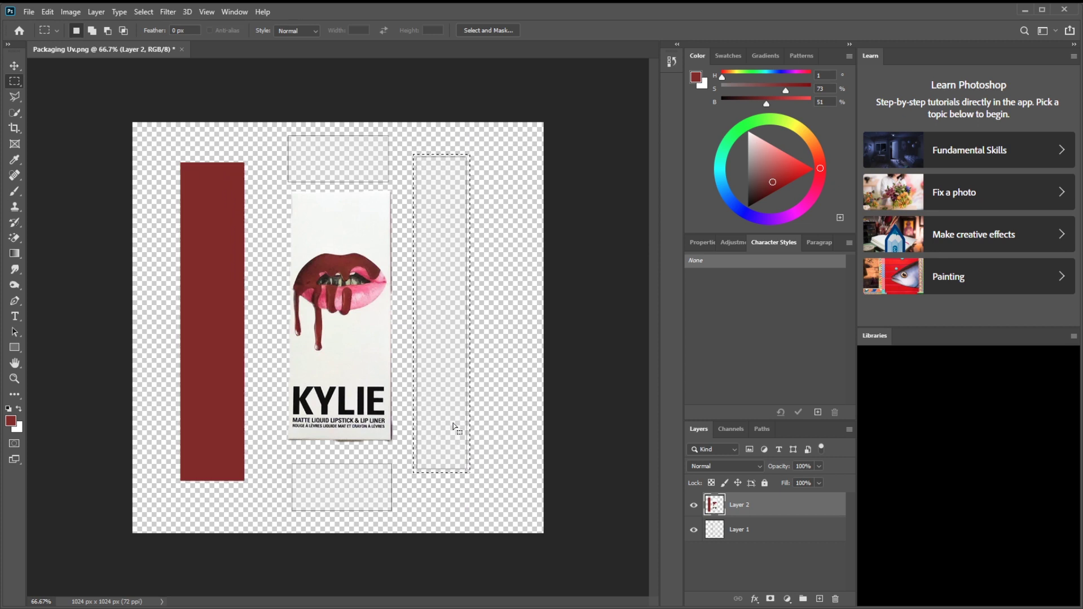
pyautogui.click(14, 192)
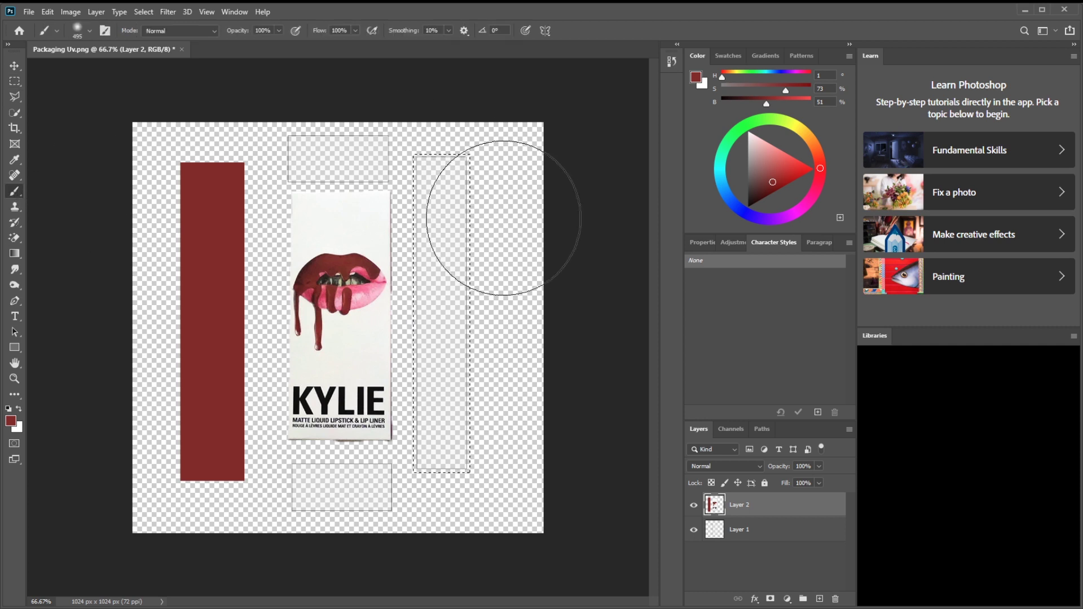
pyautogui.moveTo(501, 211)
pyautogui.mouseDown()
pyautogui.moveTo(395, 519)
pyautogui.moveTo(359, 195)
pyautogui.mouseUp()
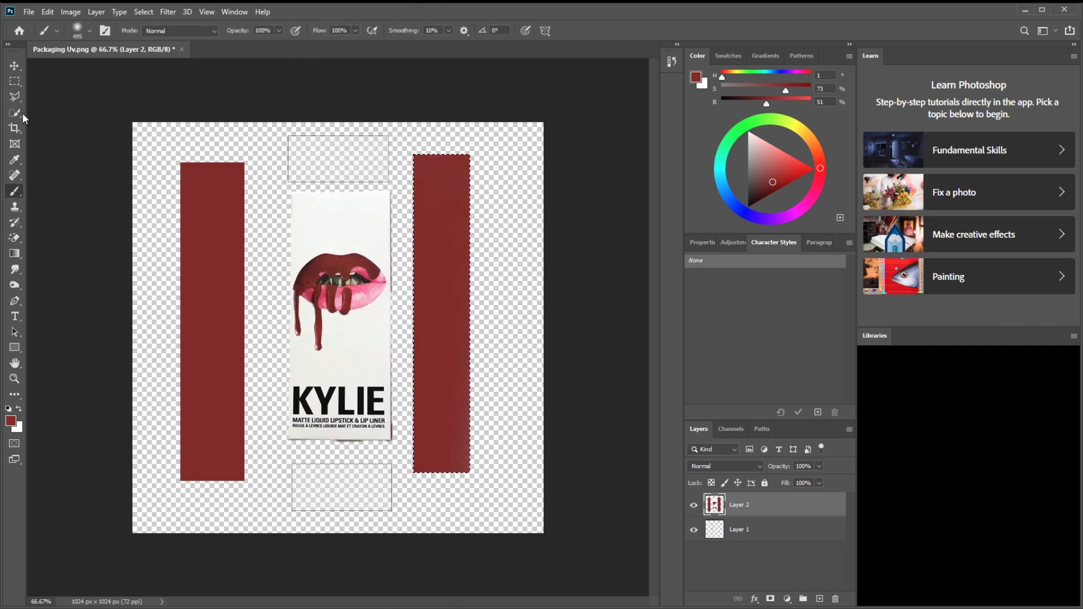
# Select the top panel above the front photo and paint it dark red
pyautogui.click(15, 81)
pyautogui.hotkey('ctrl', 'd')
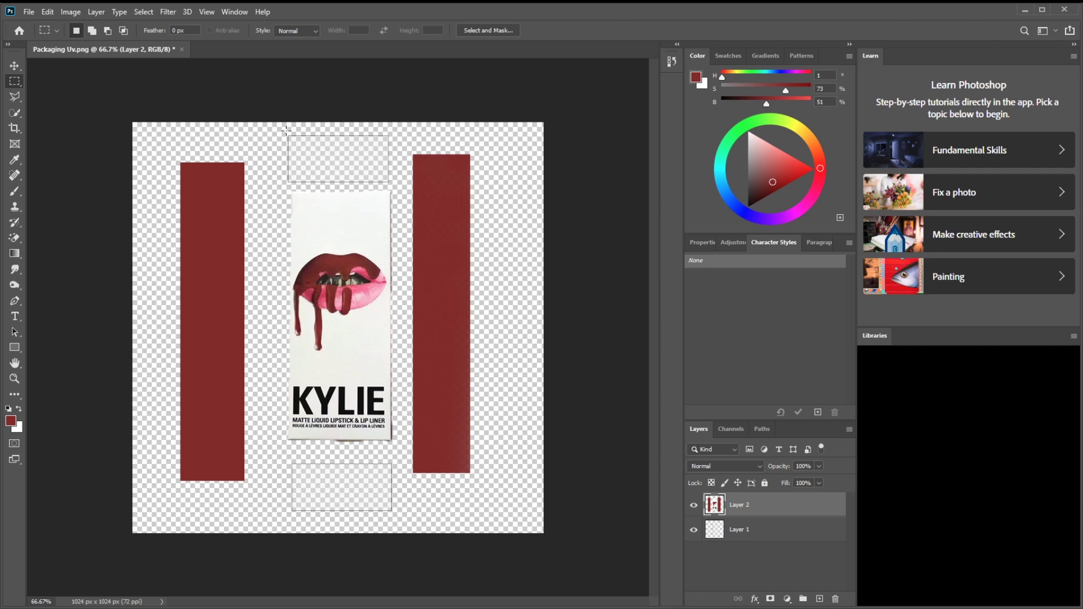
pyautogui.moveTo(395, 173); pyautogui.dragTo(366, 166)
pyautogui.click(14, 191)
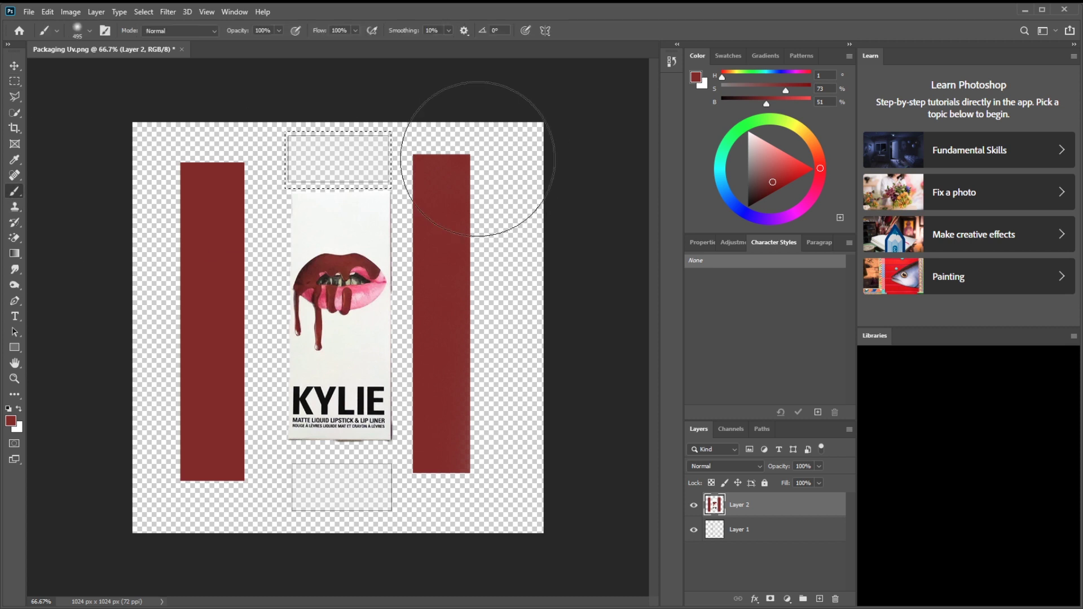
pyautogui.moveTo(483, 150); pyautogui.dragTo(242, 126)
# Select the bottom panel below the front photo and paint it dark red
pyautogui.click(14, 80)
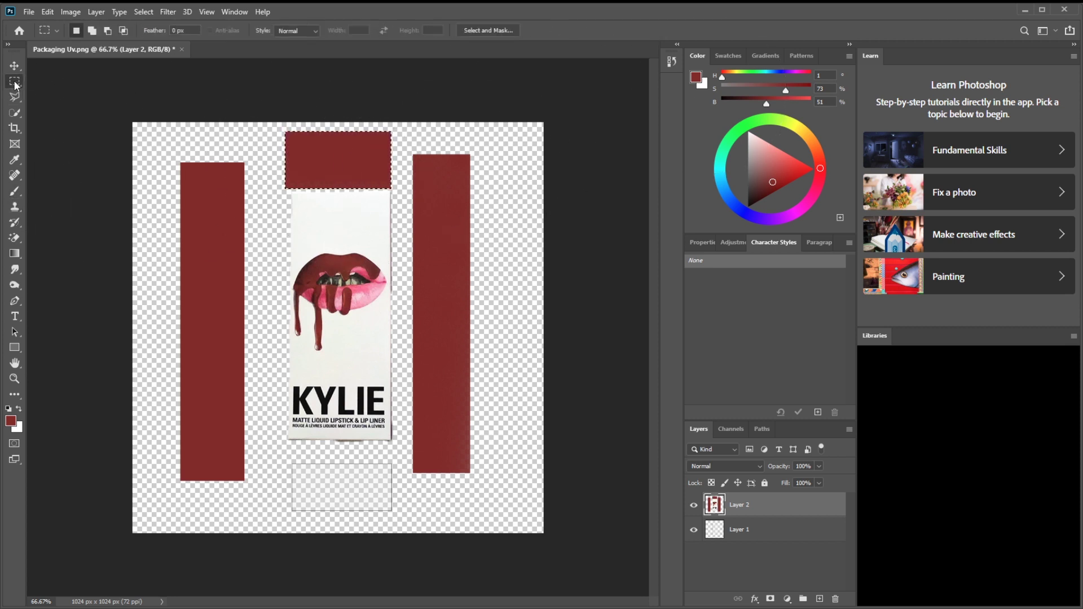
pyautogui.click(290, 460)
pyautogui.moveTo(290, 459)
pyautogui.mouseDown()
pyautogui.moveTo(399, 516)
pyautogui.moveTo(381, 499)
pyautogui.mouseUp()
pyautogui.click(15, 191)
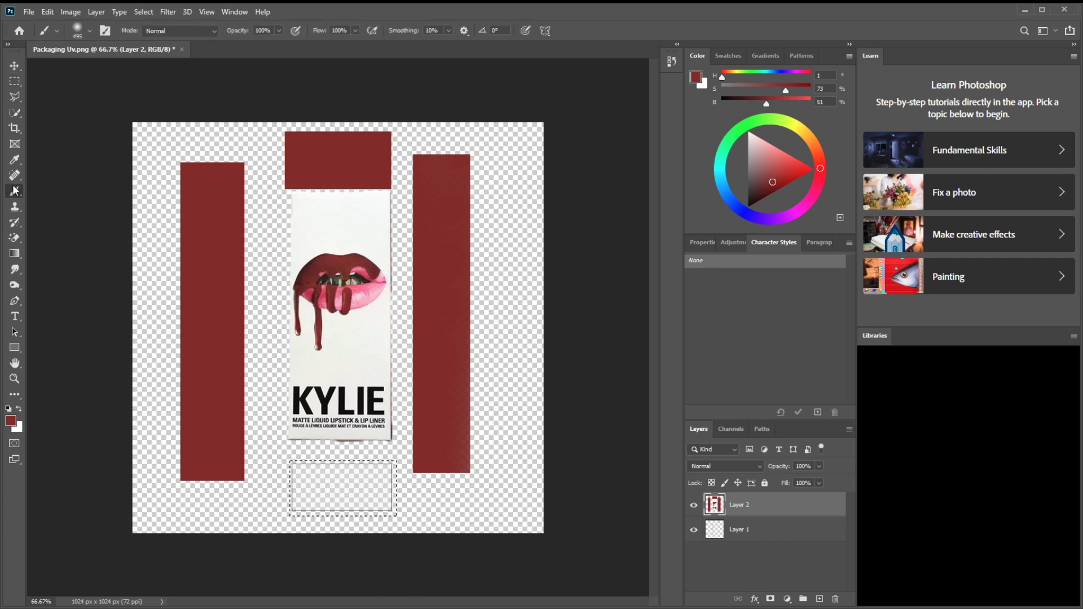
pyautogui.click(343, 480)
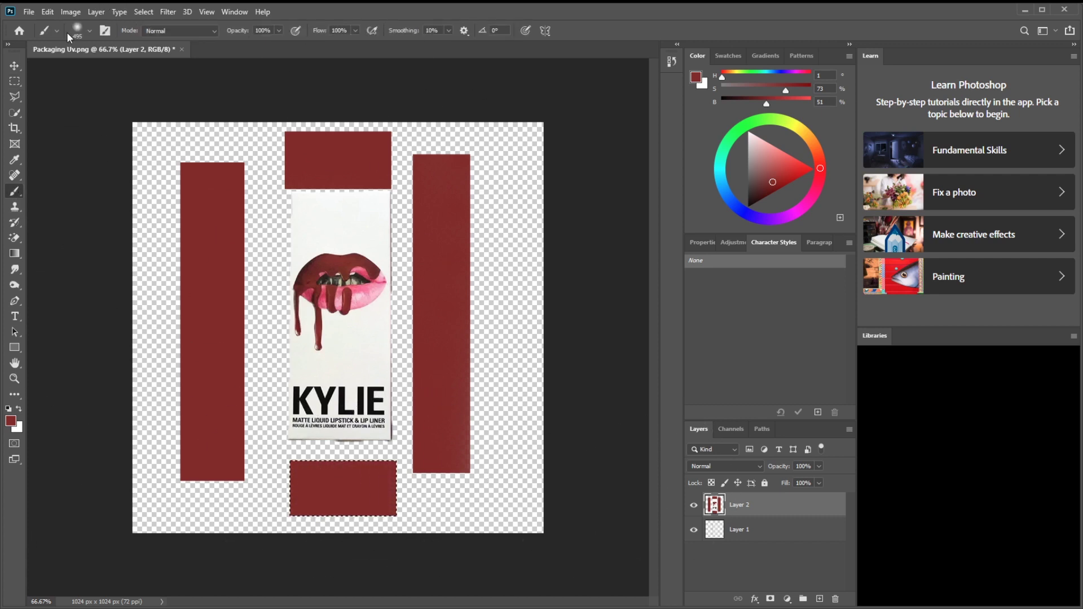
# Paste the KYLIE logo as a new layer and erase its white background with the Magic Eraser
pyautogui.press('alt')
pyautogui.hotkey('ctrl', 'd')
pyautogui.hotkey('ctrl', 'v')
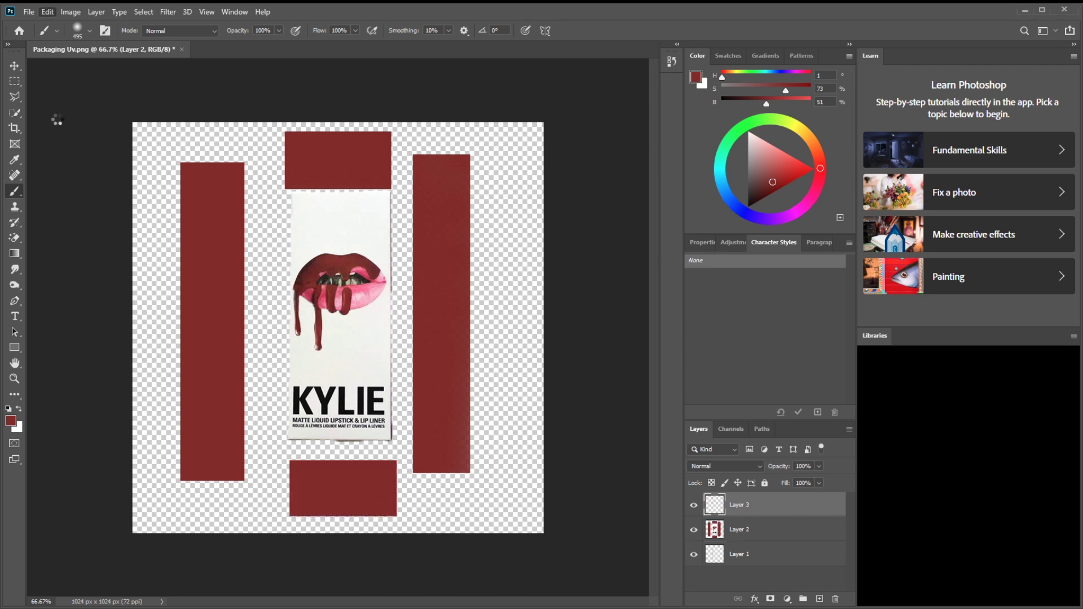
pyautogui.click(15, 237)
pyautogui.click(446, 461)
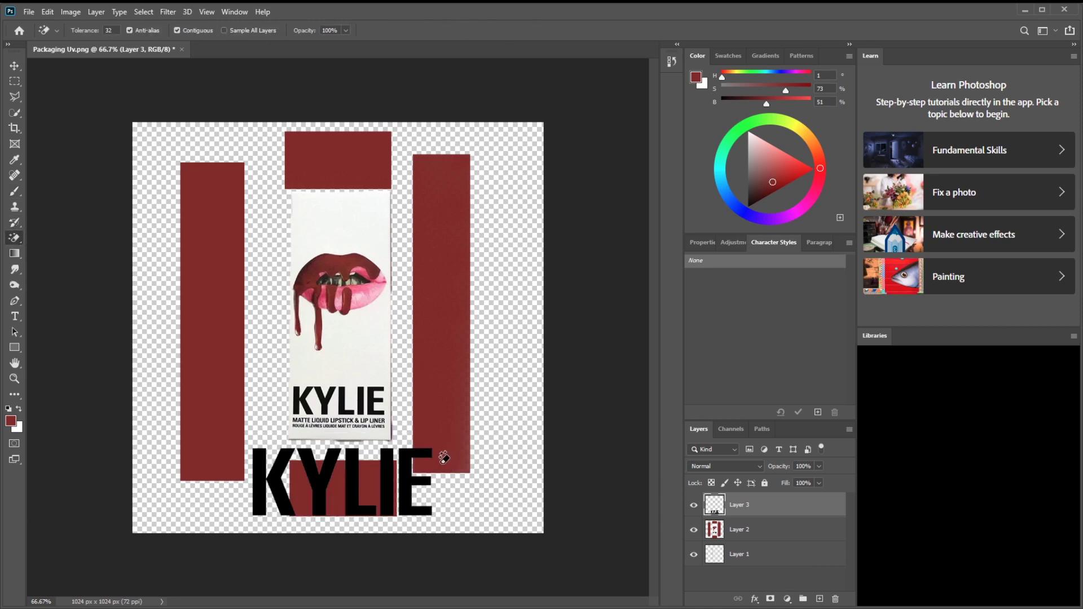
# Move the black KYLIE logo onto the top red panel, shrink it to fit, and commit
pyautogui.click(15, 68)
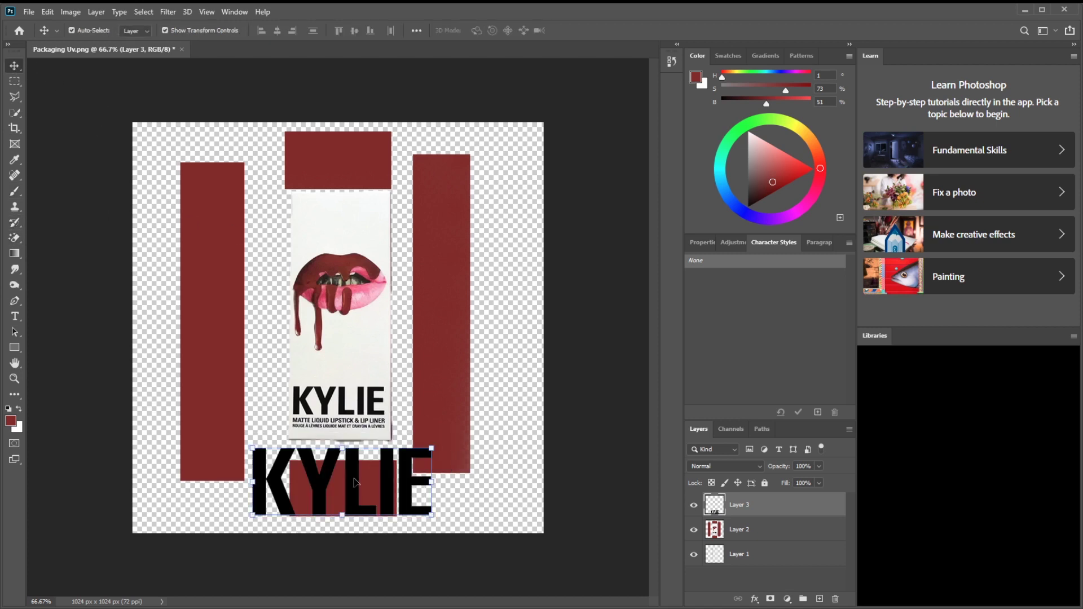
pyautogui.moveTo(357, 483); pyautogui.dragTo(358, 210)
pyautogui.moveTo(431, 175); pyautogui.dragTo(353, 172)
pyautogui.click(599, 30)
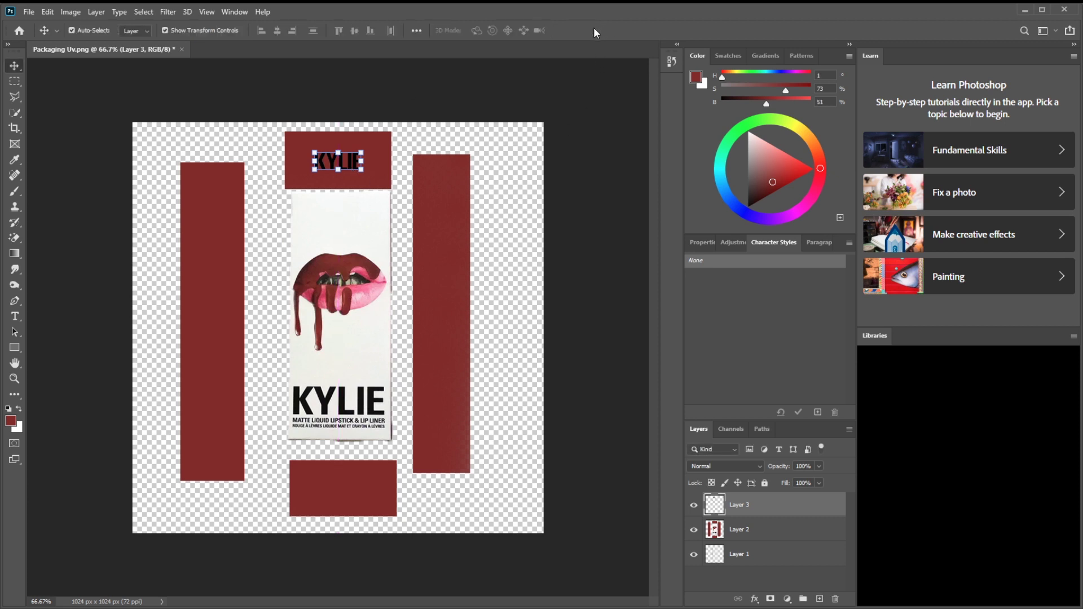
pyautogui.click(609, 73)
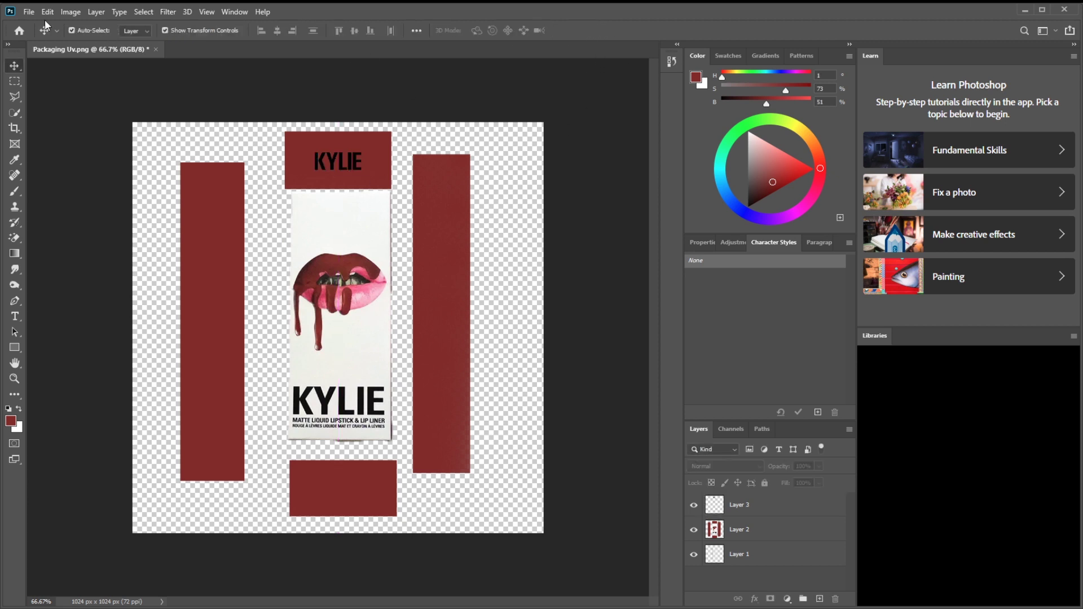
pyautogui.press('alt')
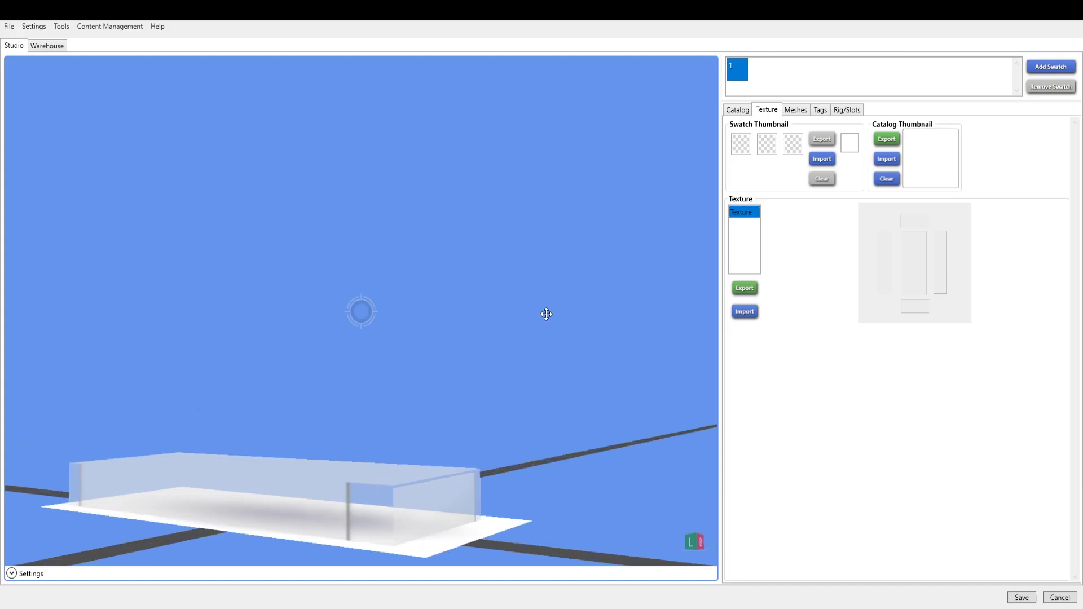
# Load the red KYLIE texture onto the box mesh, orbit to inspect it, then view LOD 1
pyautogui.moveTo(543, 312); pyautogui.dragTo(468, 395)
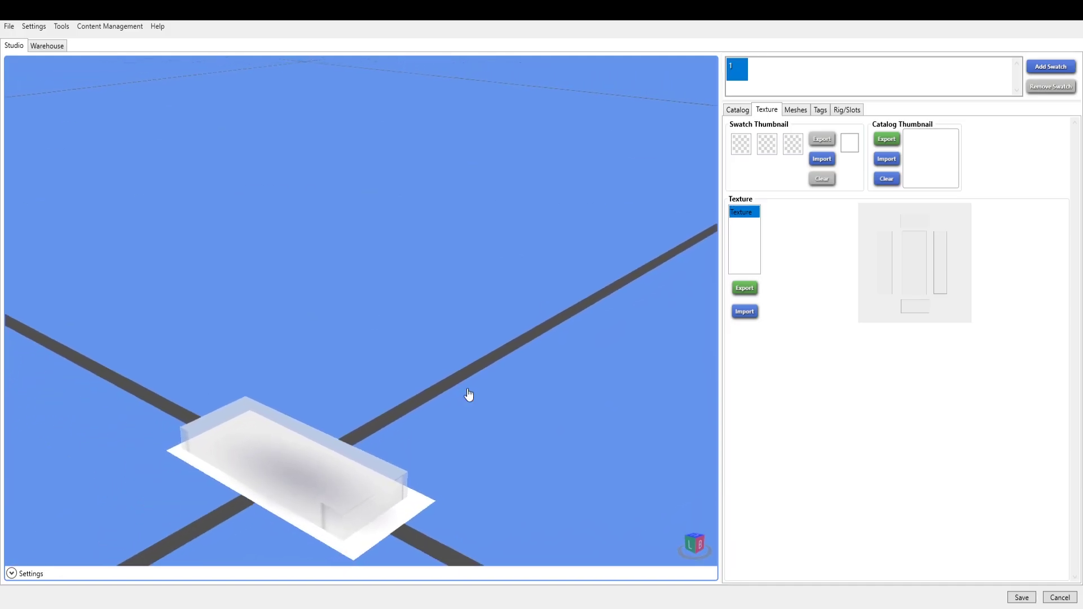
pyautogui.click(801, 110)
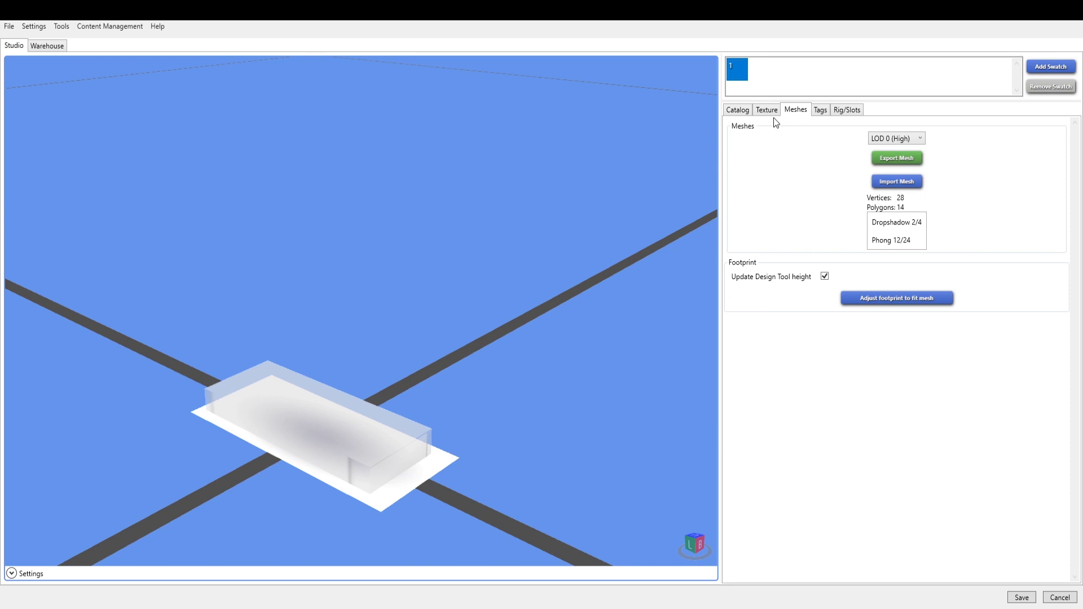
pyautogui.click(770, 110)
pyautogui.moveTo(404, 388); pyautogui.dragTo(764, 208)
pyautogui.moveTo(870, 139); pyautogui.dragTo(374, 310)
pyautogui.click(795, 110)
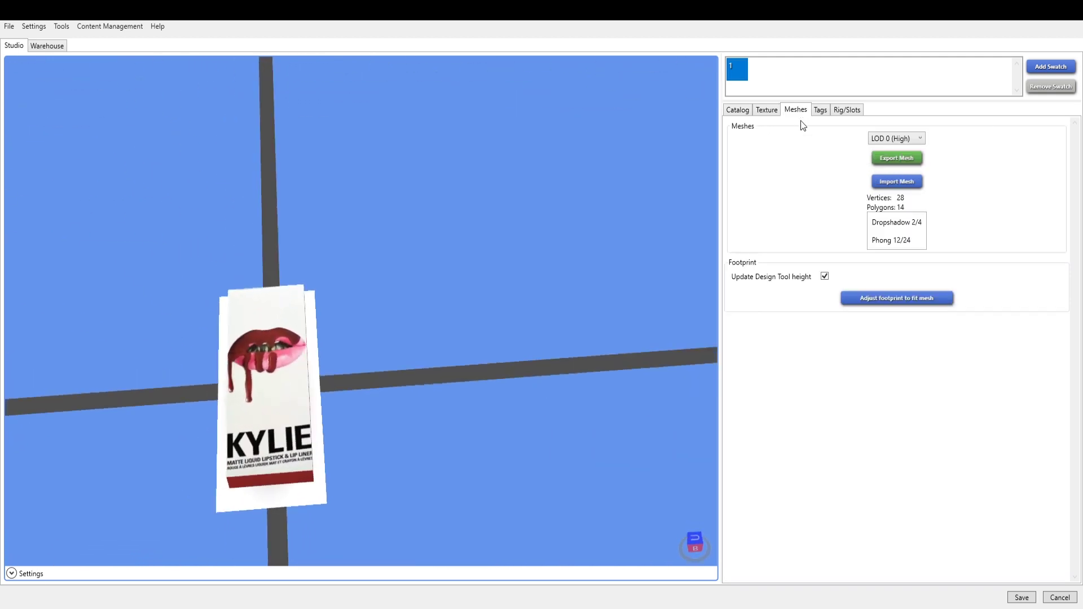
pyautogui.press('Down')
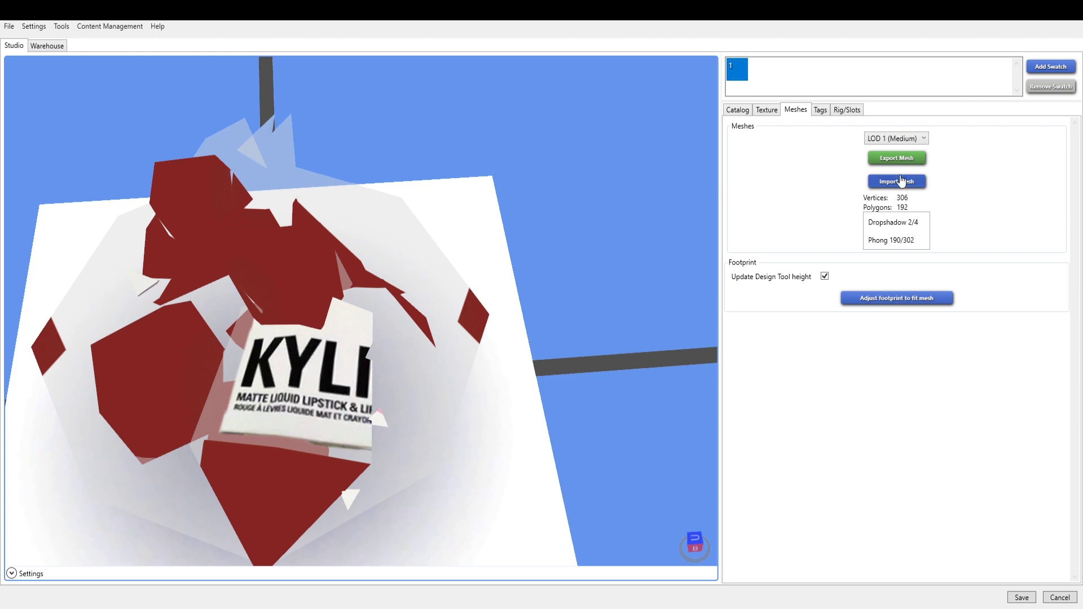